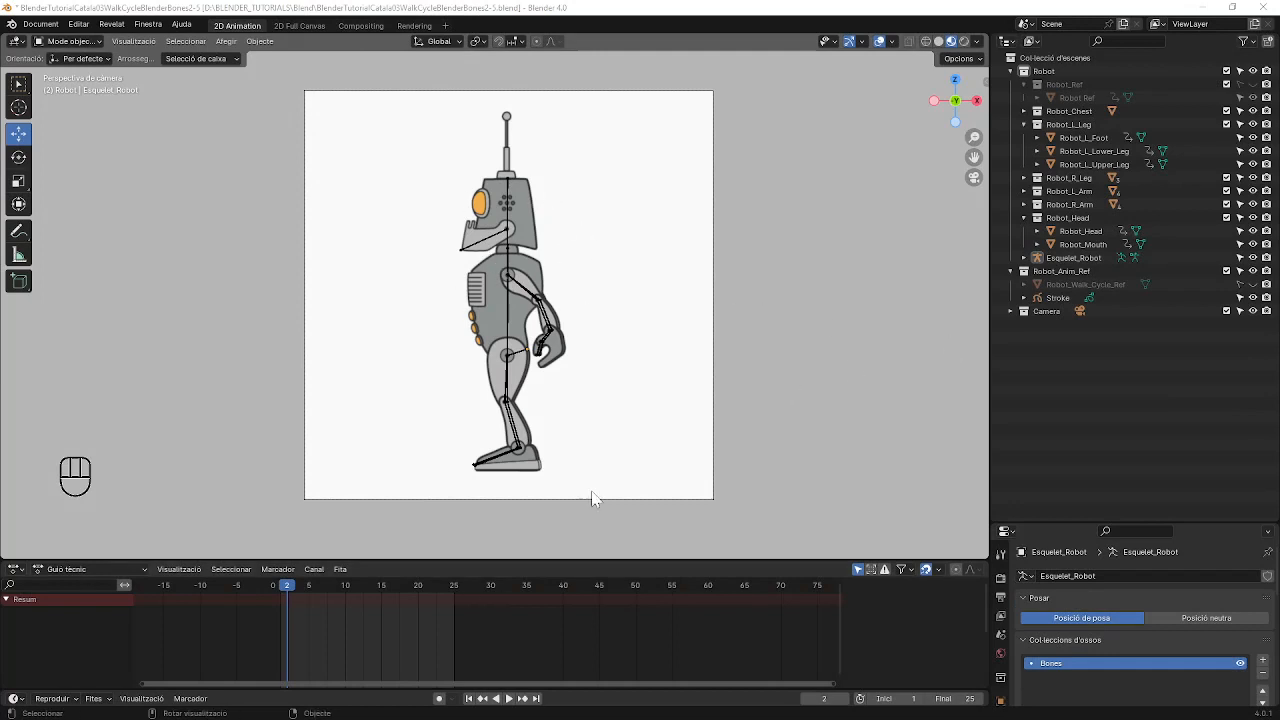
Step: Move the Robot_Ref collection out of Robot to the top level, and make Robot_Anim_Ref hidden and unselectable
left_click(1023, 85)
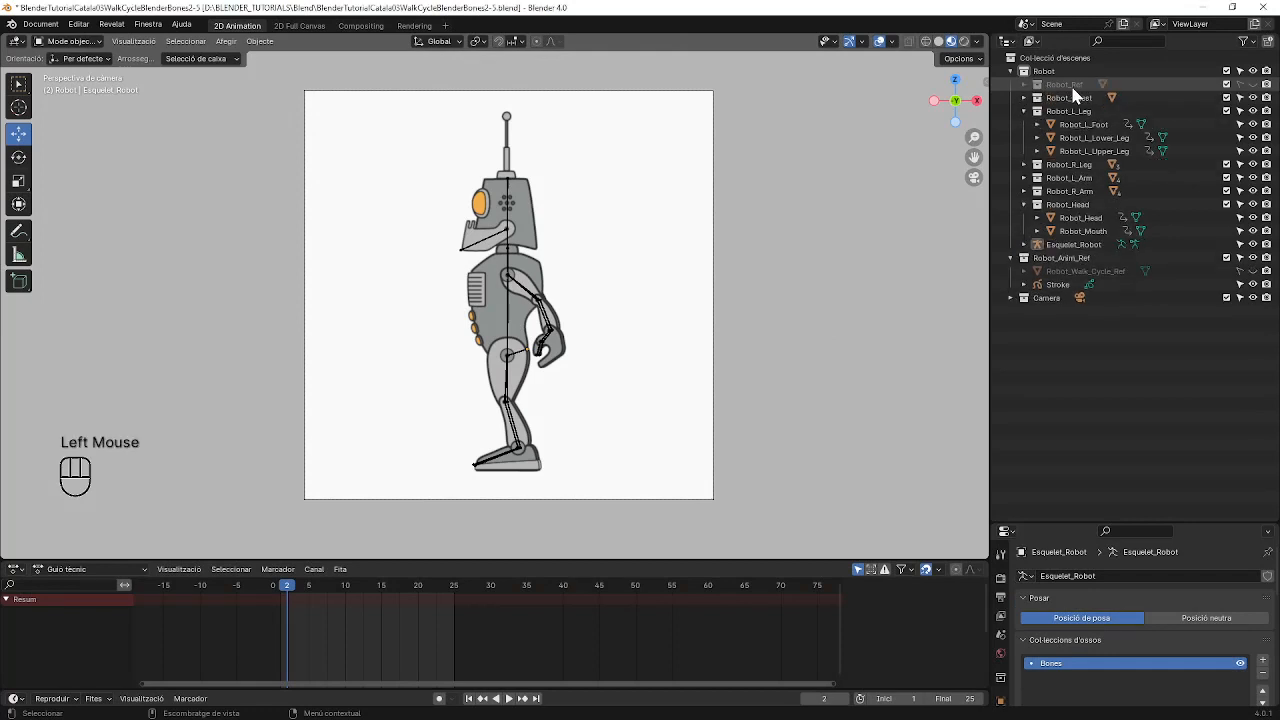
left_click(1072, 87)
mouse_move(1072, 87)
left_mouse_down()
mouse_move(1063, 57)
mouse_move(1057, 103)
mouse_move(1052, 88)
left_mouse_up()
left_click(1010, 84)
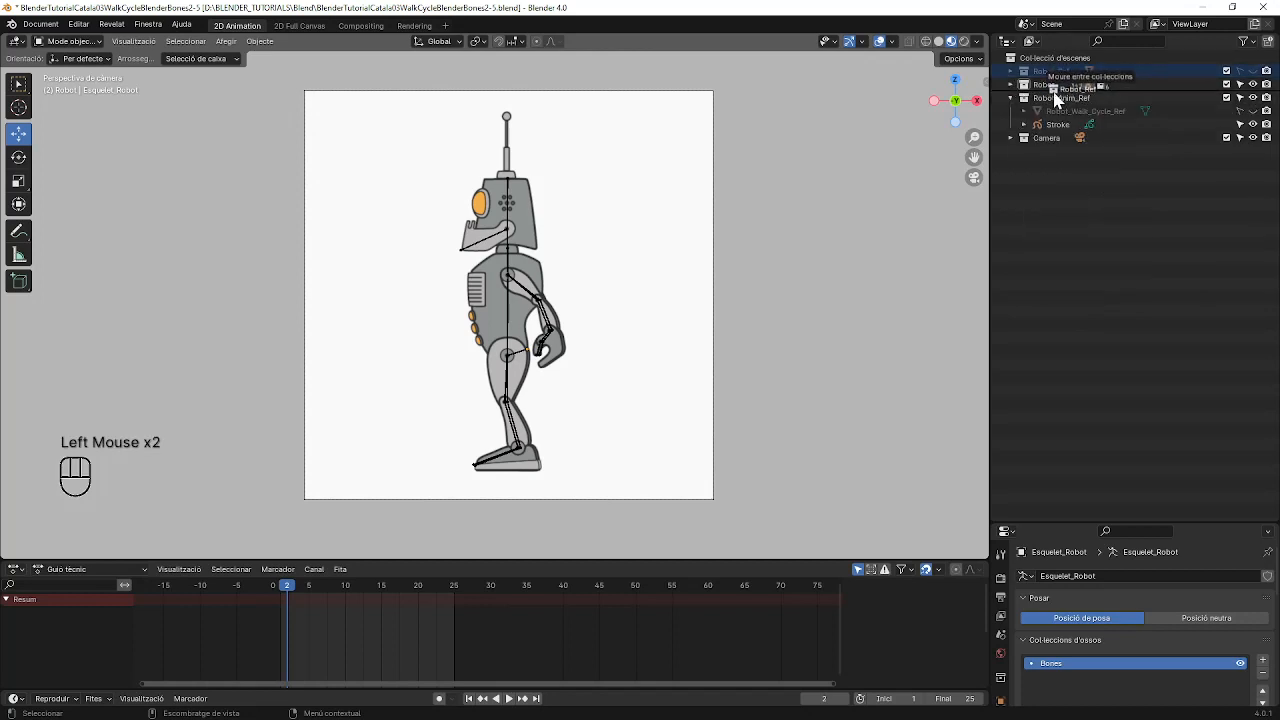
left_click(1240, 98)
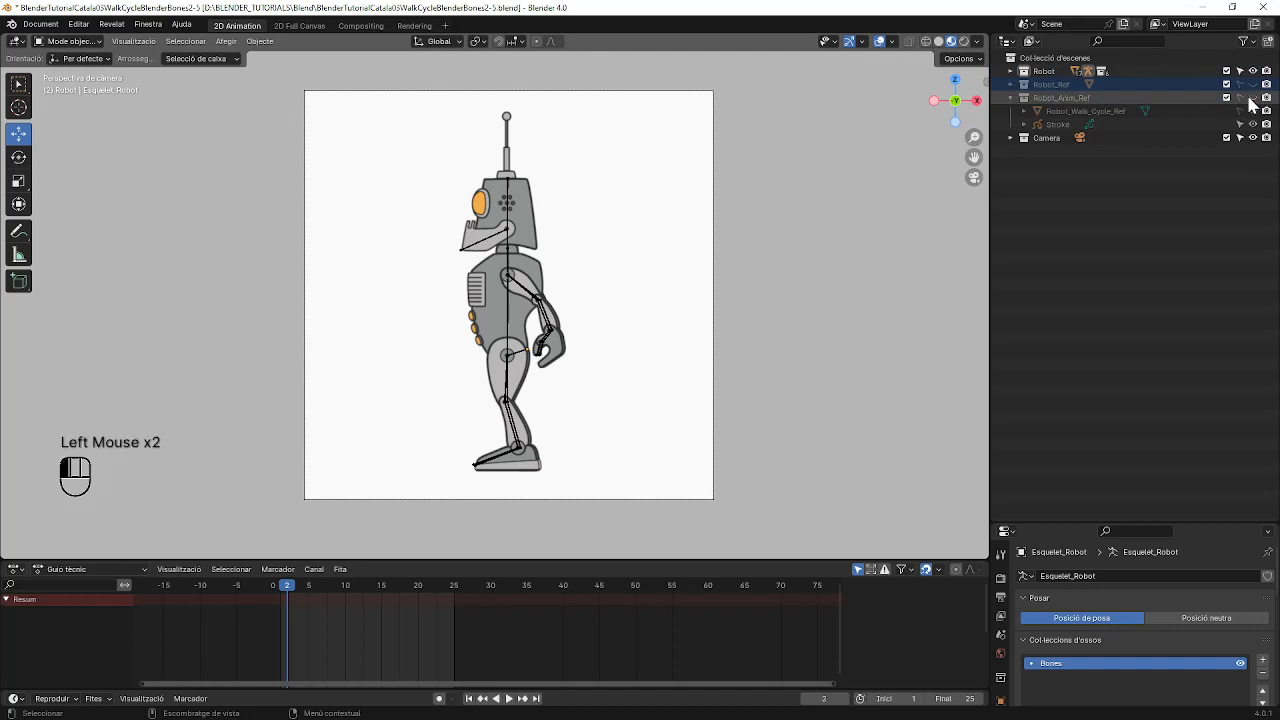
Step: Expand the Robot collection and its chest, right leg and both arm sub-collections to list their meshes
left_click(1010, 71)
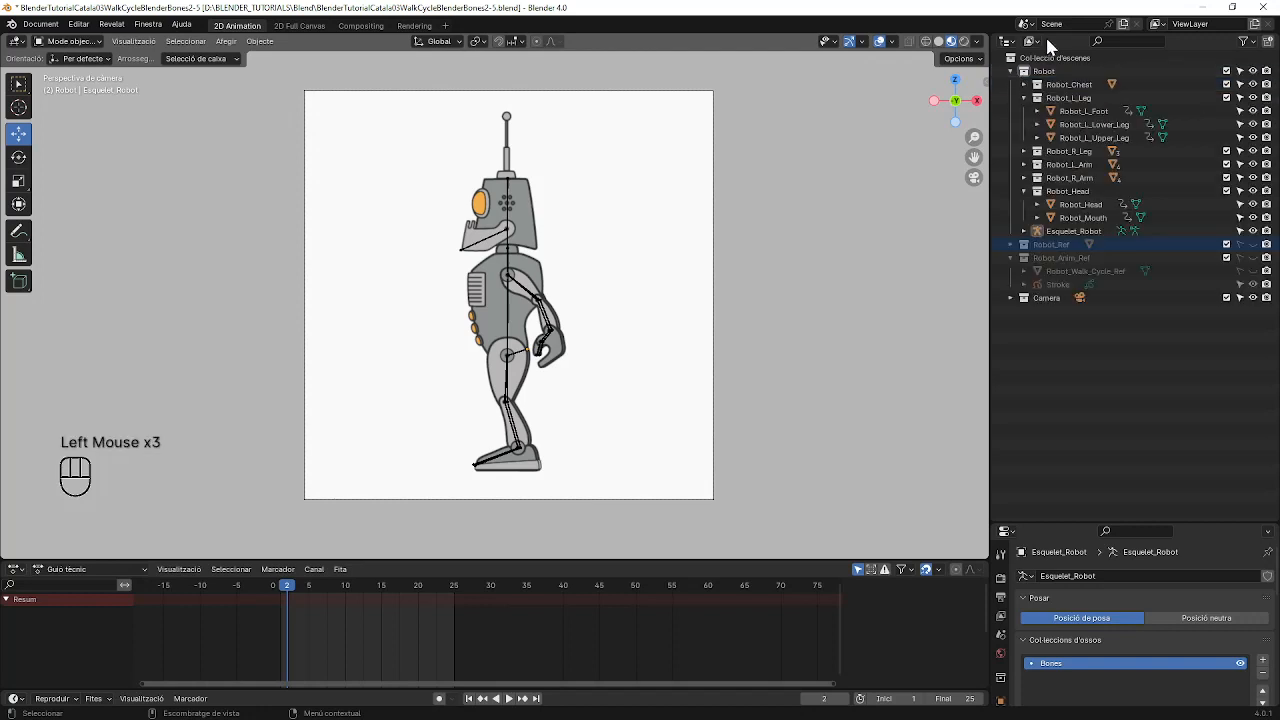
left_click(1024, 177)
left_click(1024, 164)
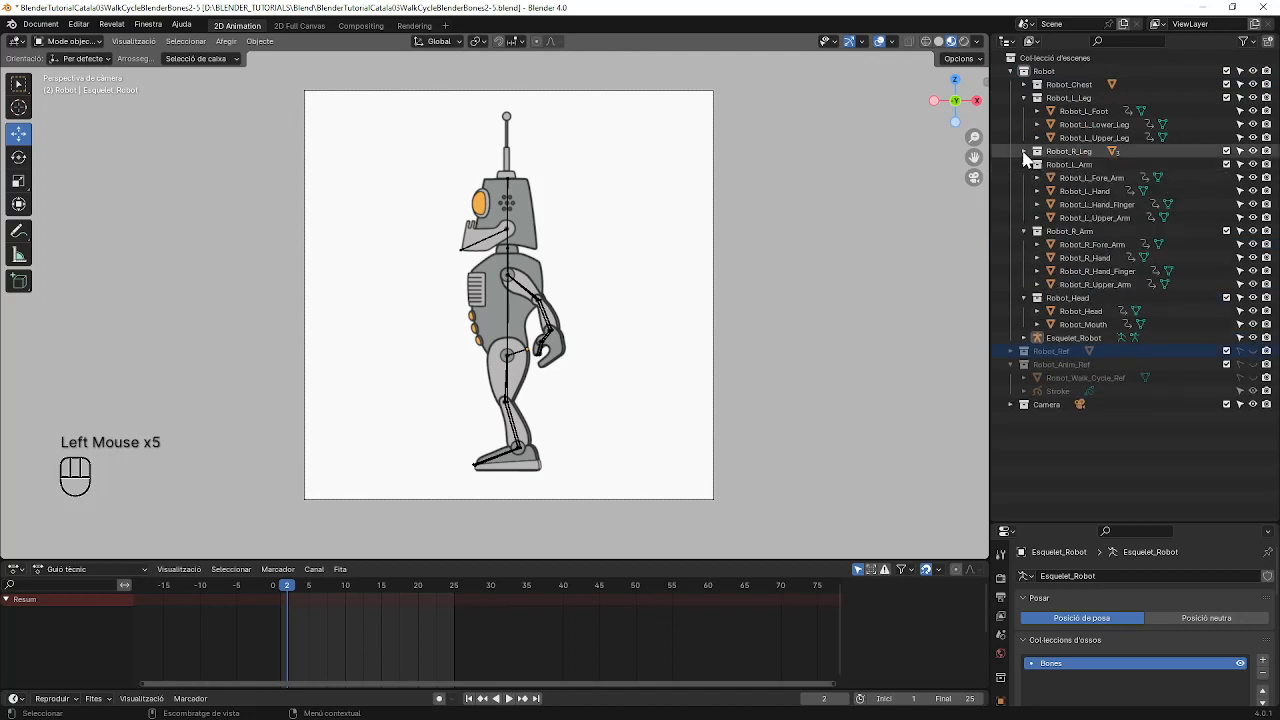
left_click(1024, 151)
left_click(1026, 86)
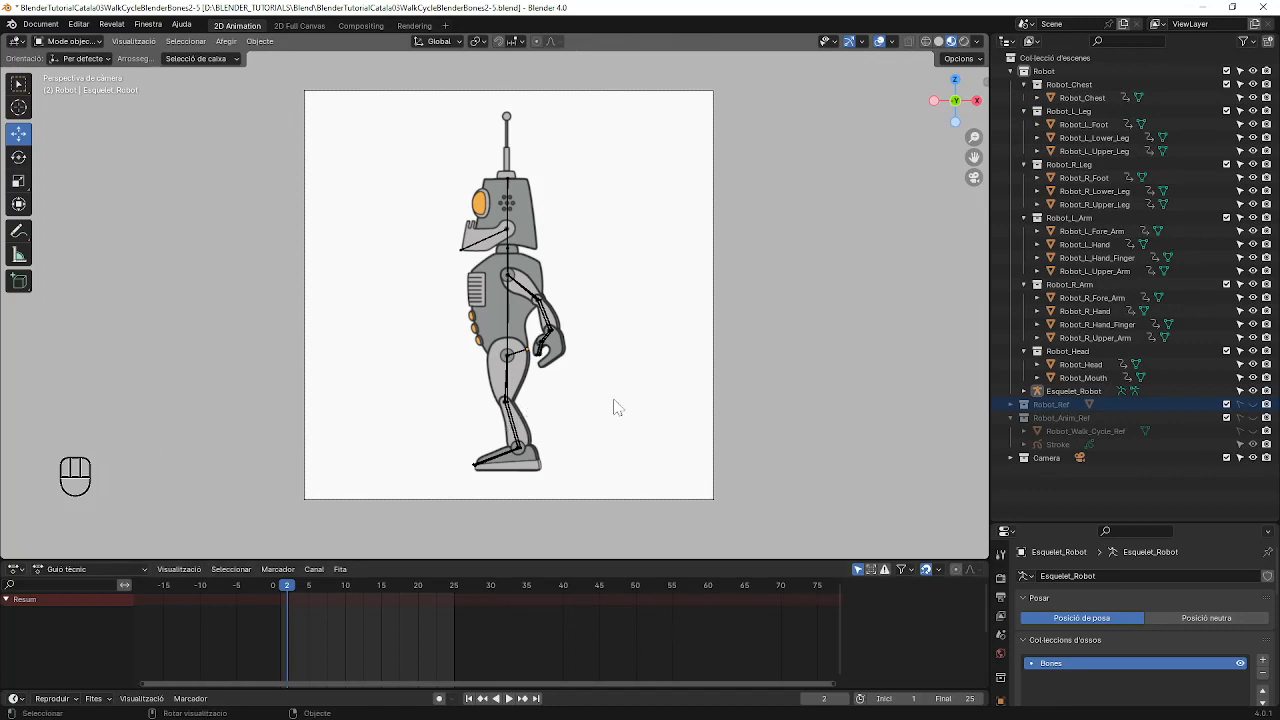
Step: Select all the robot's body-part meshes with Esquelet_Robot as the active object, and parent them to it with empty groups
left_click(1090, 98)
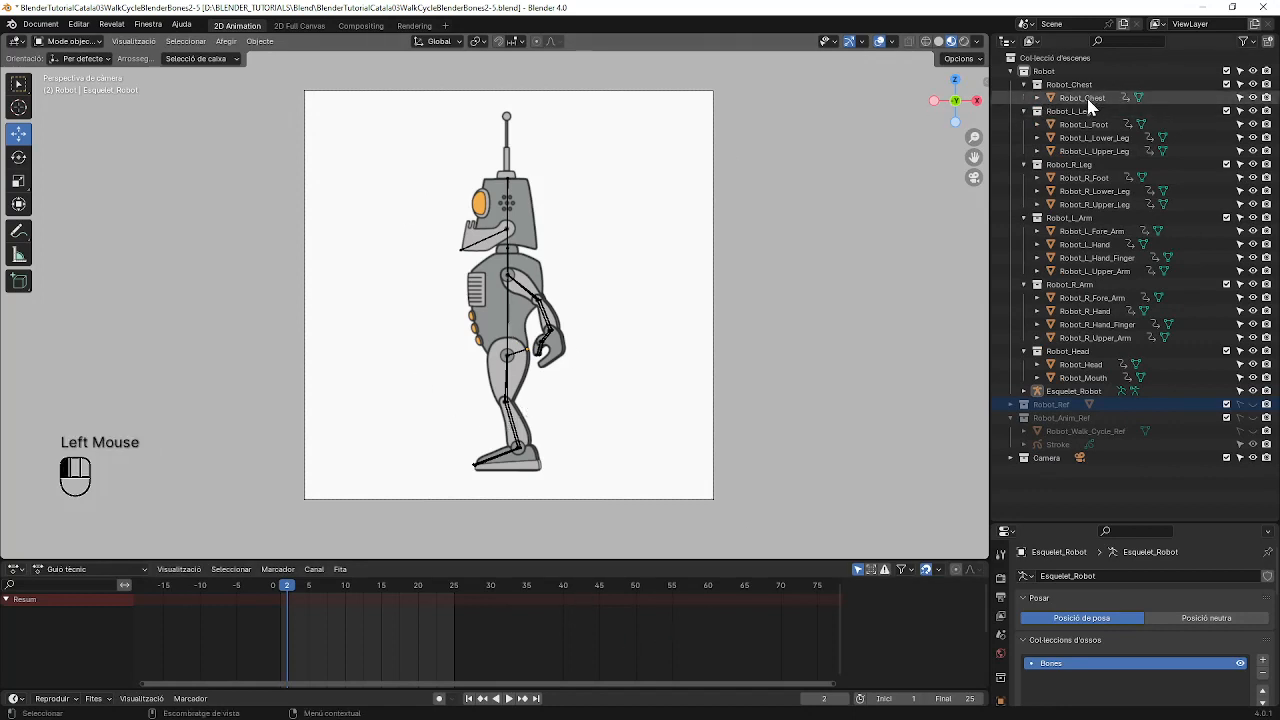
left_click(1090, 124, "ctrl")
left_click(1100, 138, "ctrl")
left_click(1103, 151, "ctrl")
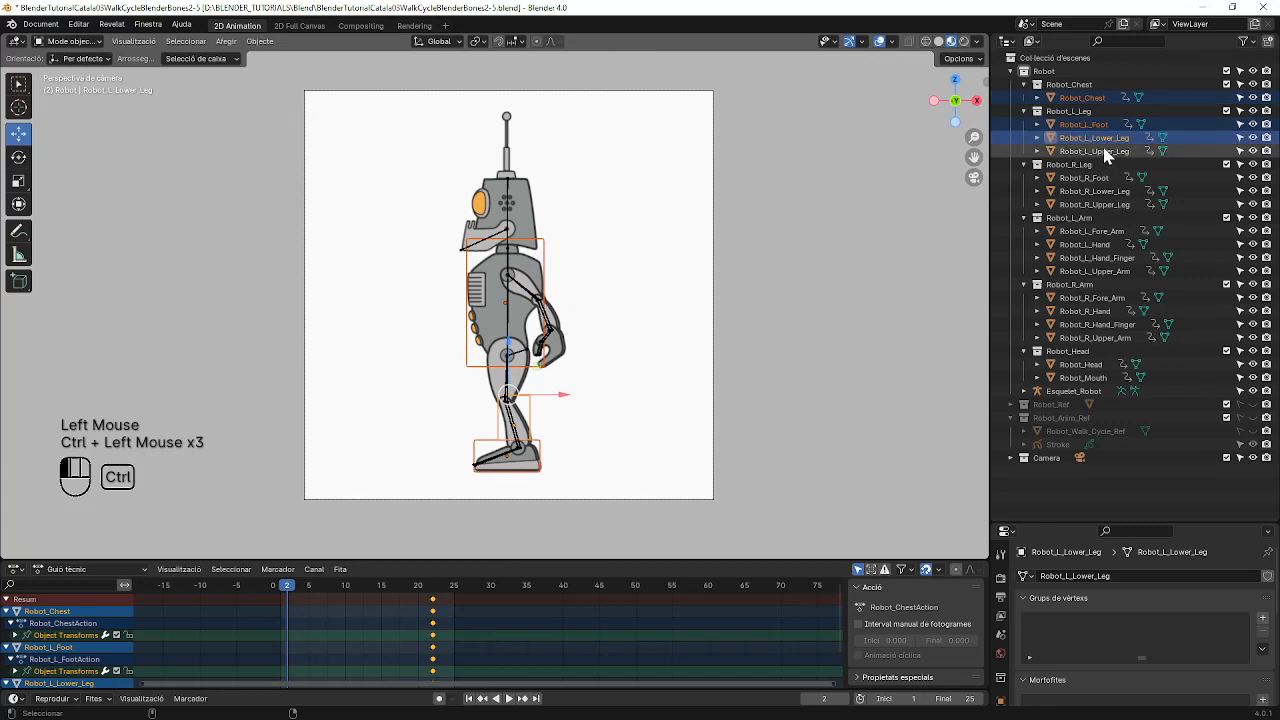
left_click(1105, 177, "ctrl")
left_click(1107, 191, "ctrl")
left_click(1107, 204, "ctrl")
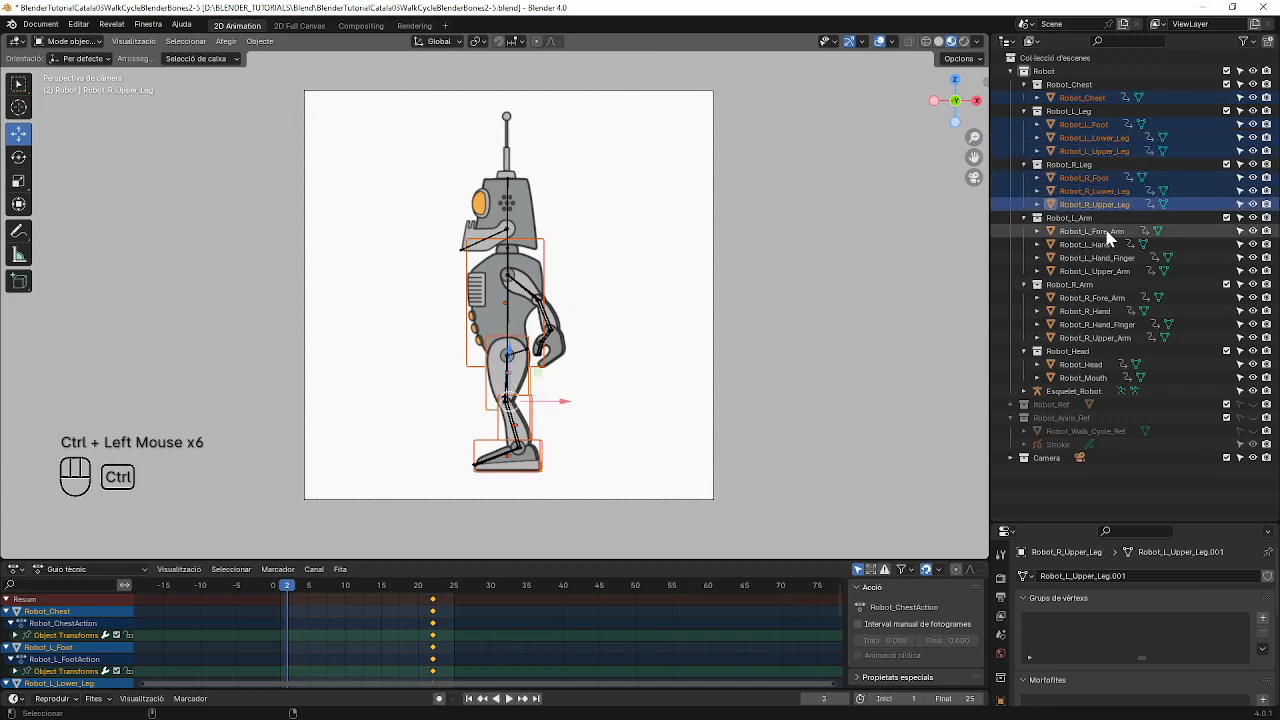
left_click(1105, 231, "ctrl")
left_click(1107, 244, "ctrl")
left_click(1107, 258, "ctrl")
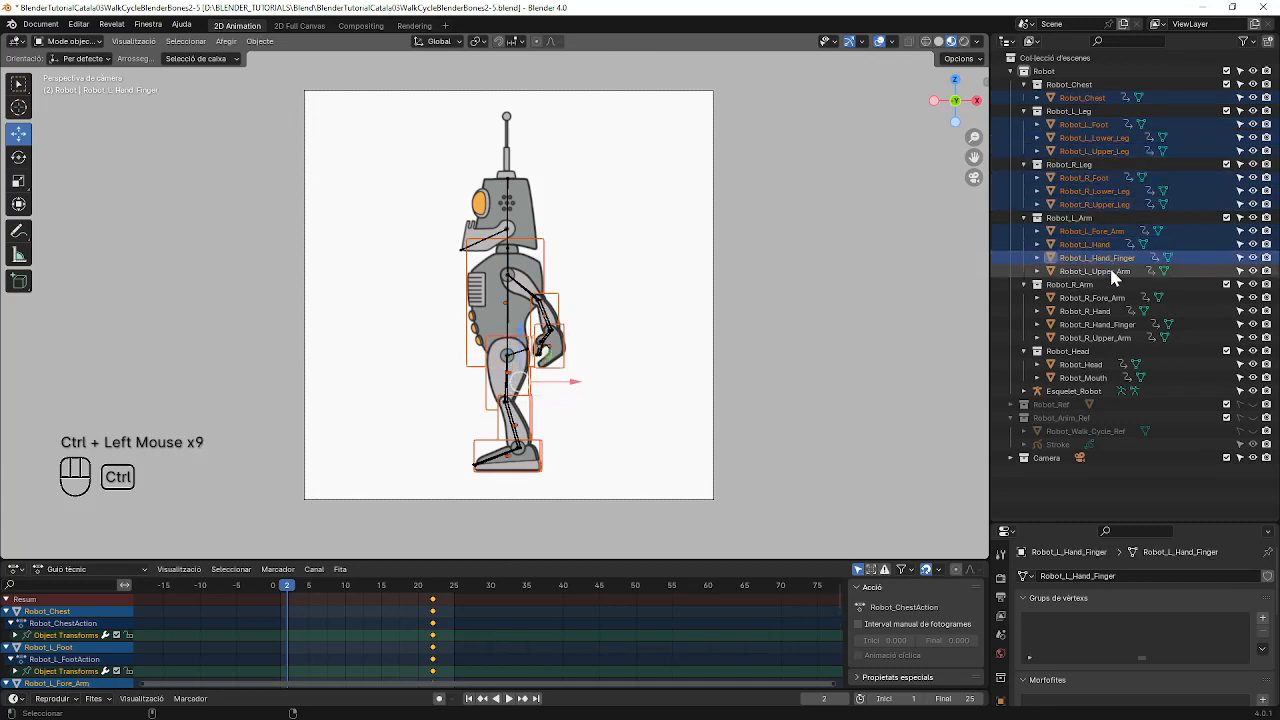
left_click(1107, 271, "ctrl")
left_click(1107, 298, "ctrl")
left_click(1107, 311, "ctrl")
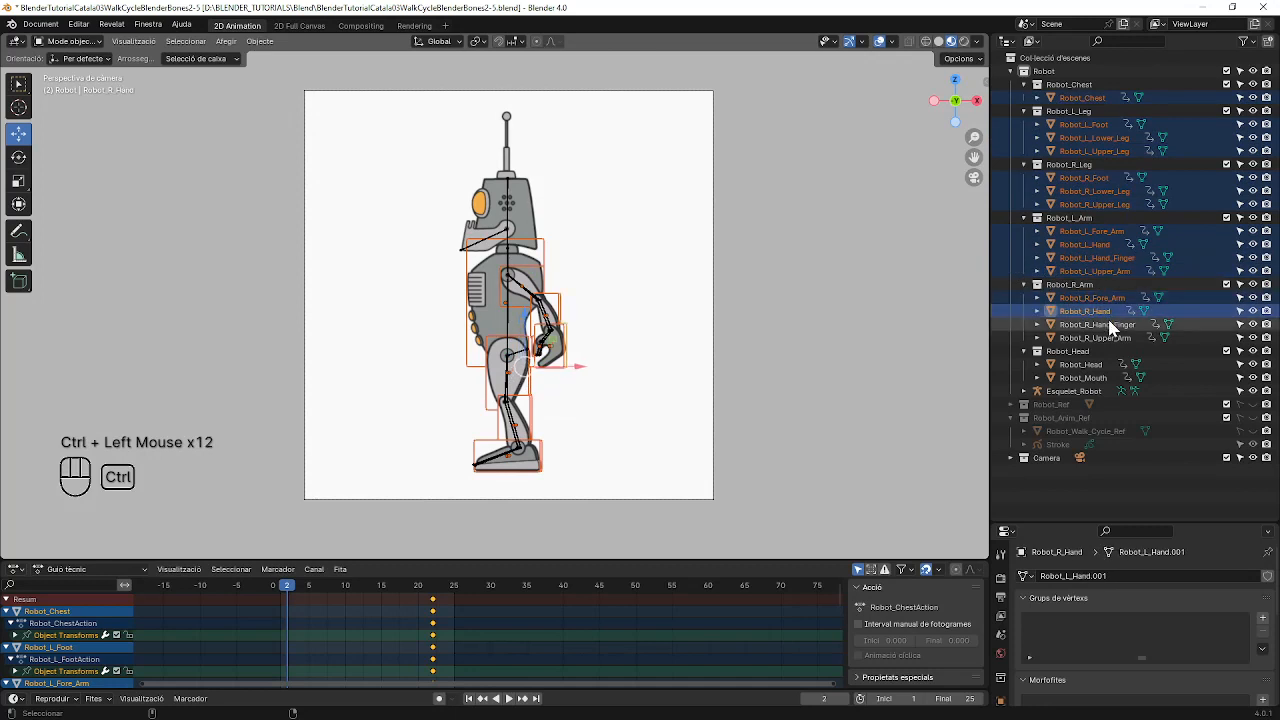
left_click(1107, 324, "ctrl")
left_click(1105, 338, "ctrl")
left_click(1098, 366, "ctrl")
left_click(1097, 379, "ctrl")
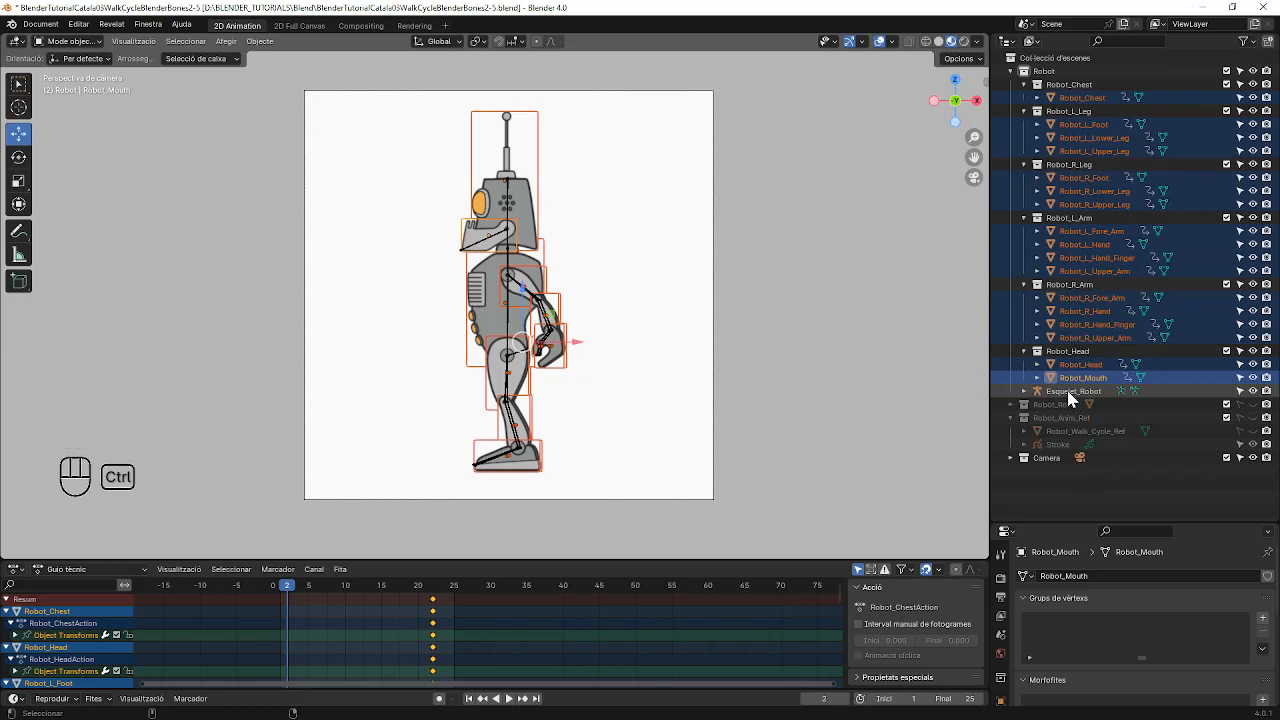
left_click(1070, 392, "ctrl")
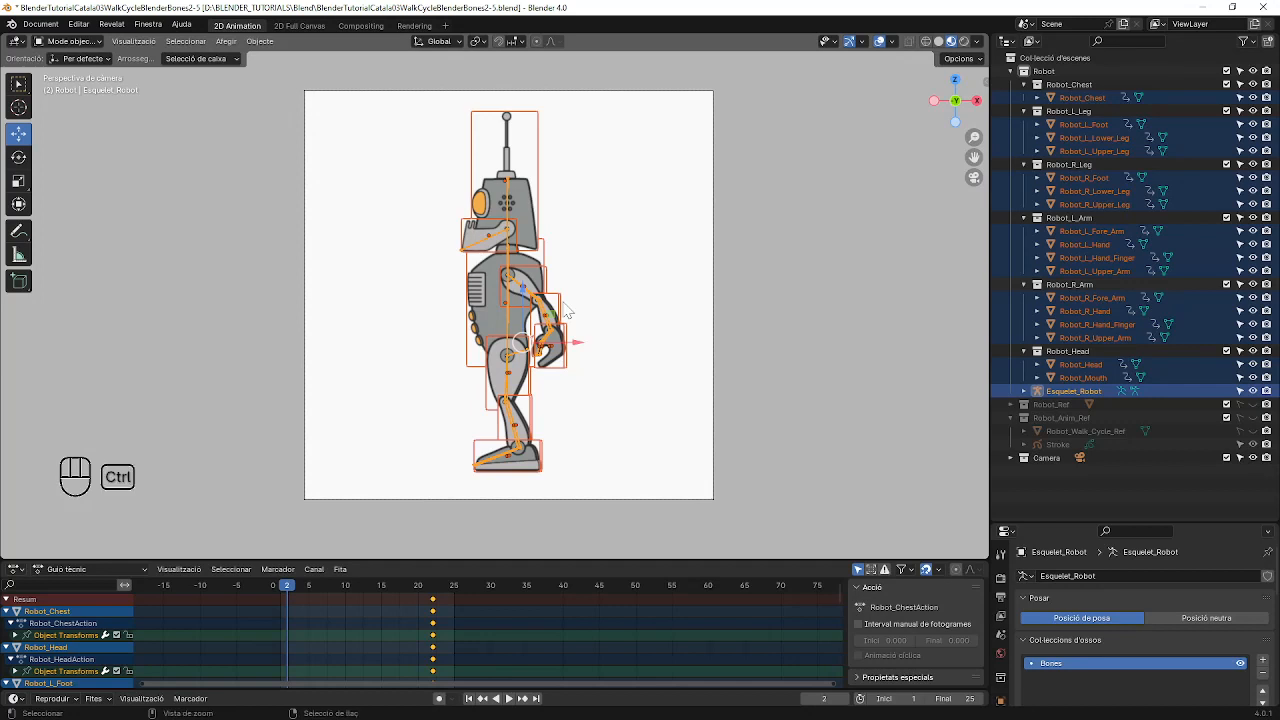
key("ctrl+p")
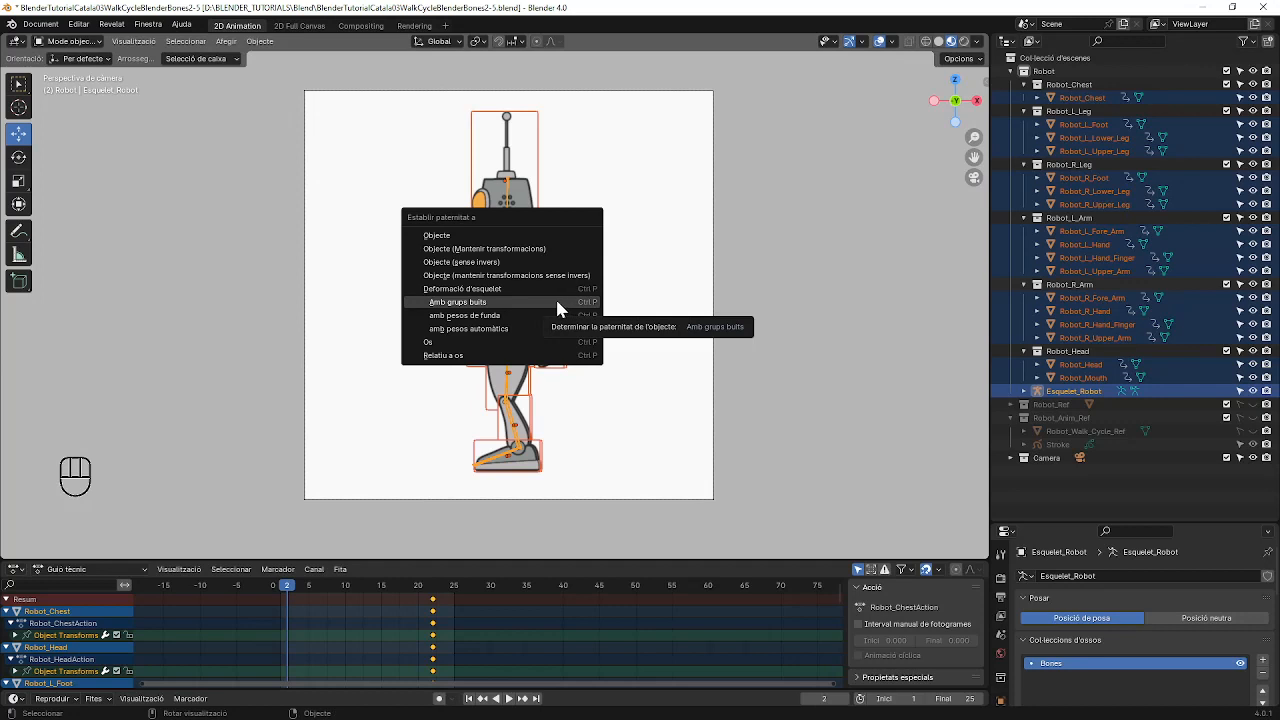
left_click(557, 305)
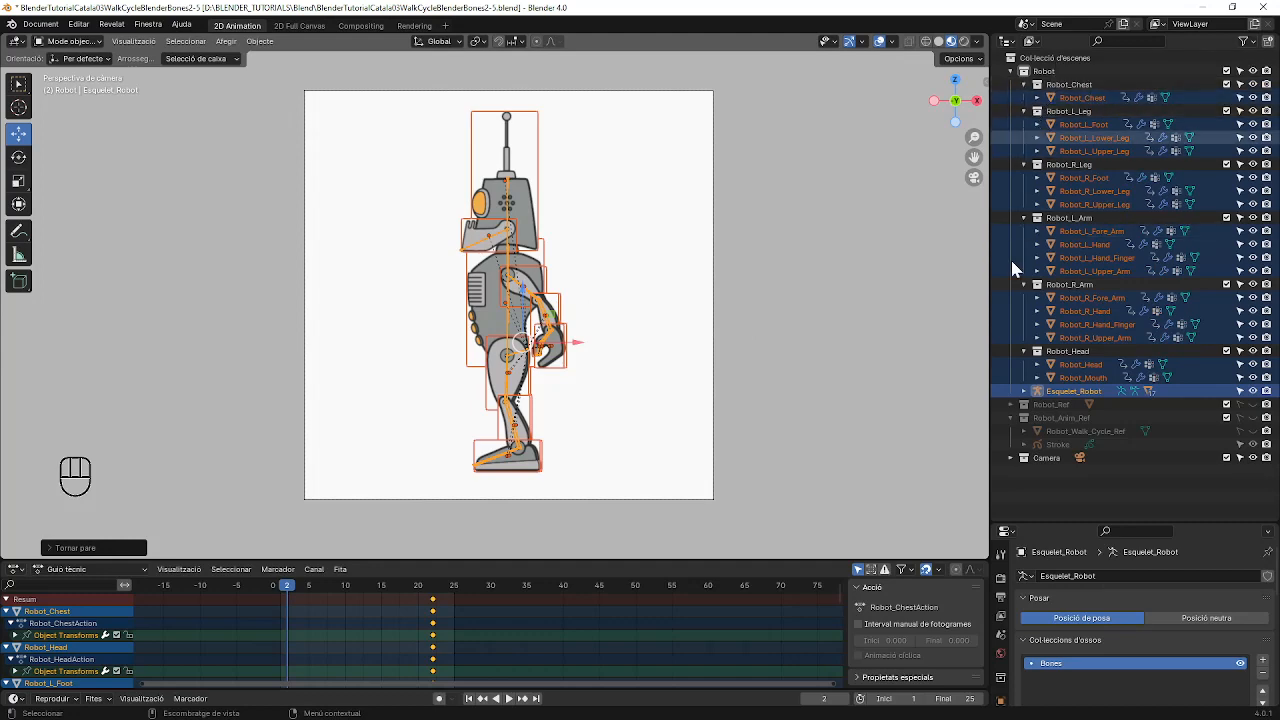
Step: Select Robot_Head and enlarge the properties area and its vertex group list so that every bone group fits
left_click_drag(1047, 524, 1047, 244)
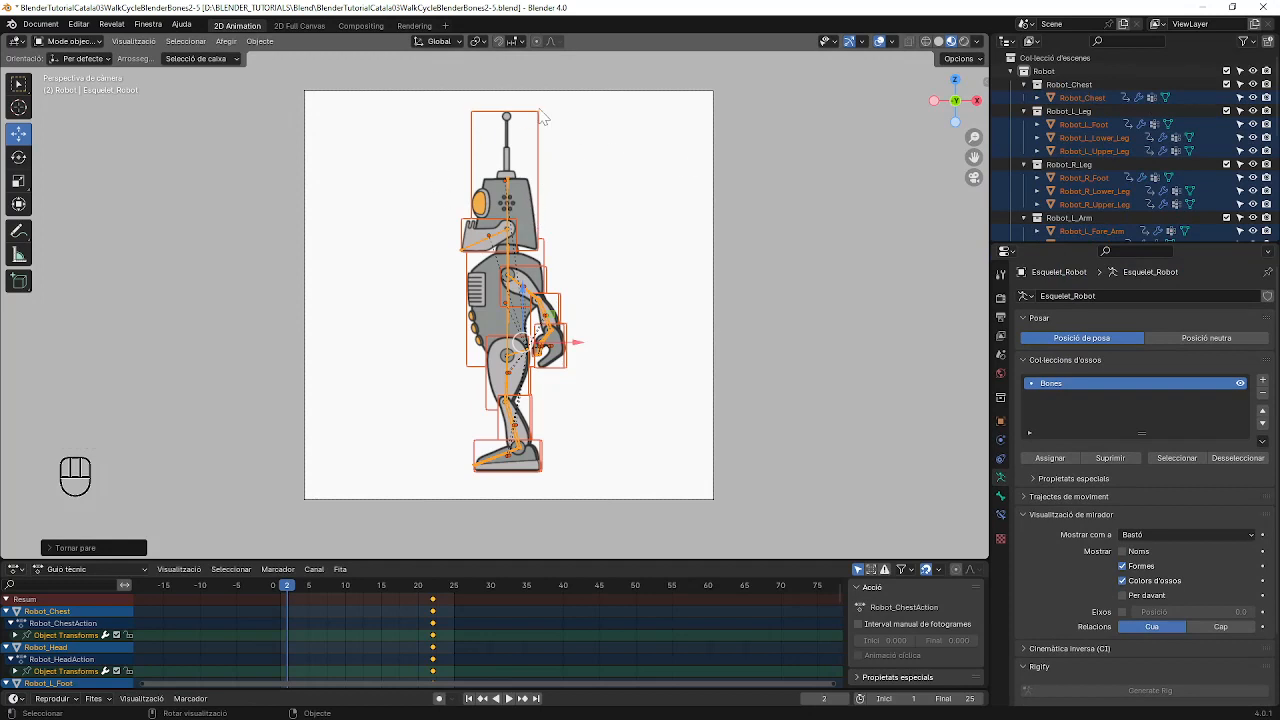
left_click(590, 200)
left_click(517, 203)
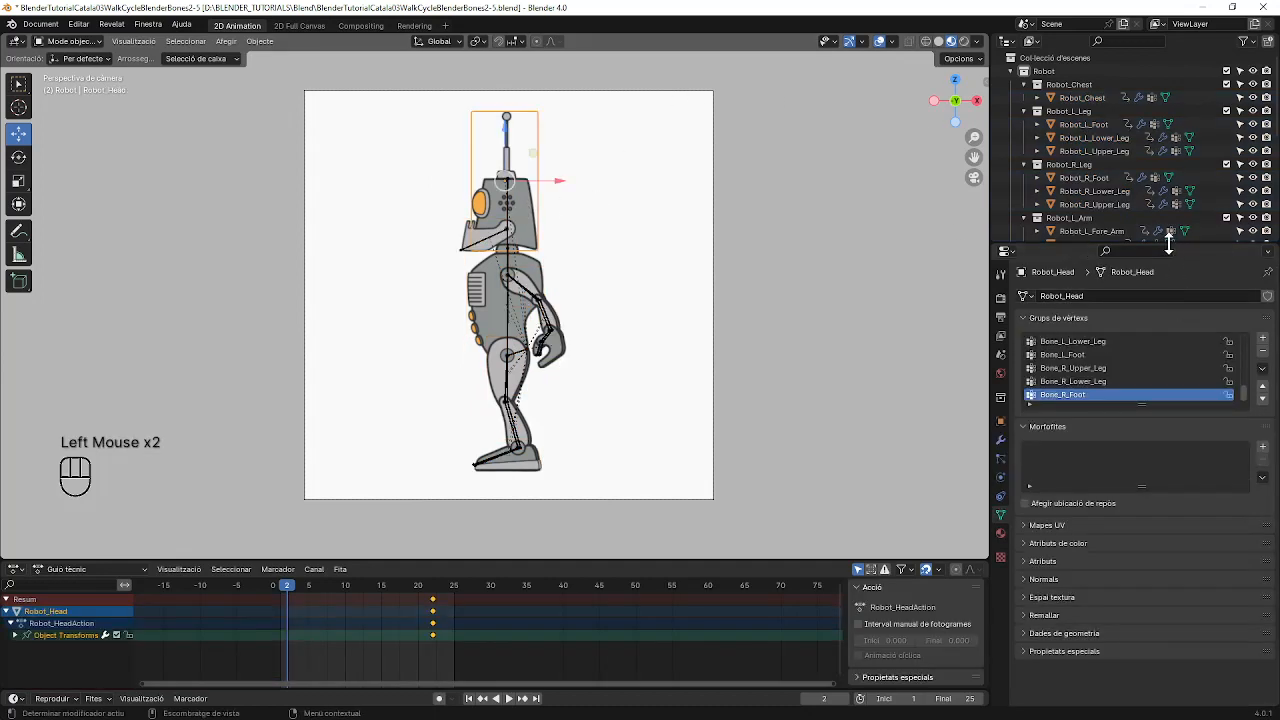
mouse_move(1170, 247)
left_mouse_down()
mouse_move(1174, 222)
mouse_move(1174, 235)
left_mouse_up()
left_click_drag(1106, 388, 1108, 592)
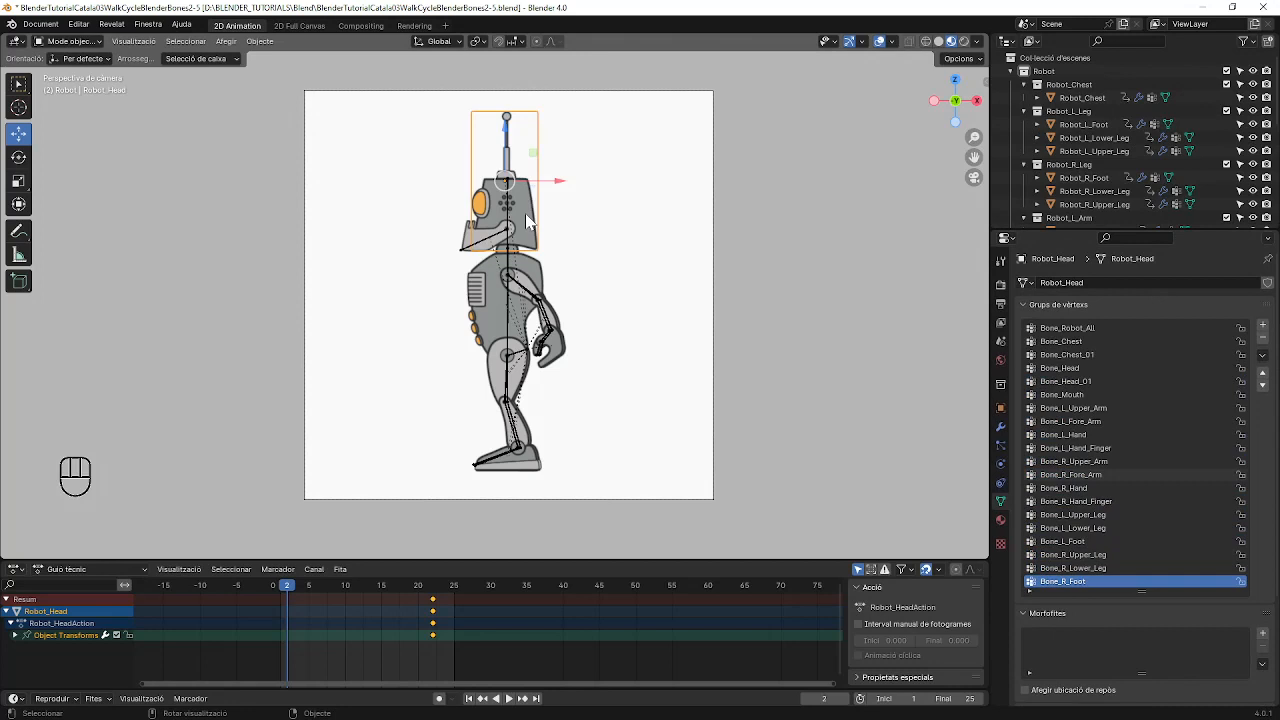
Step: Assign Robot_Head's vertices to the Bone_Head vertex group in Edit Mode, and return to Object Mode
key("Tab")
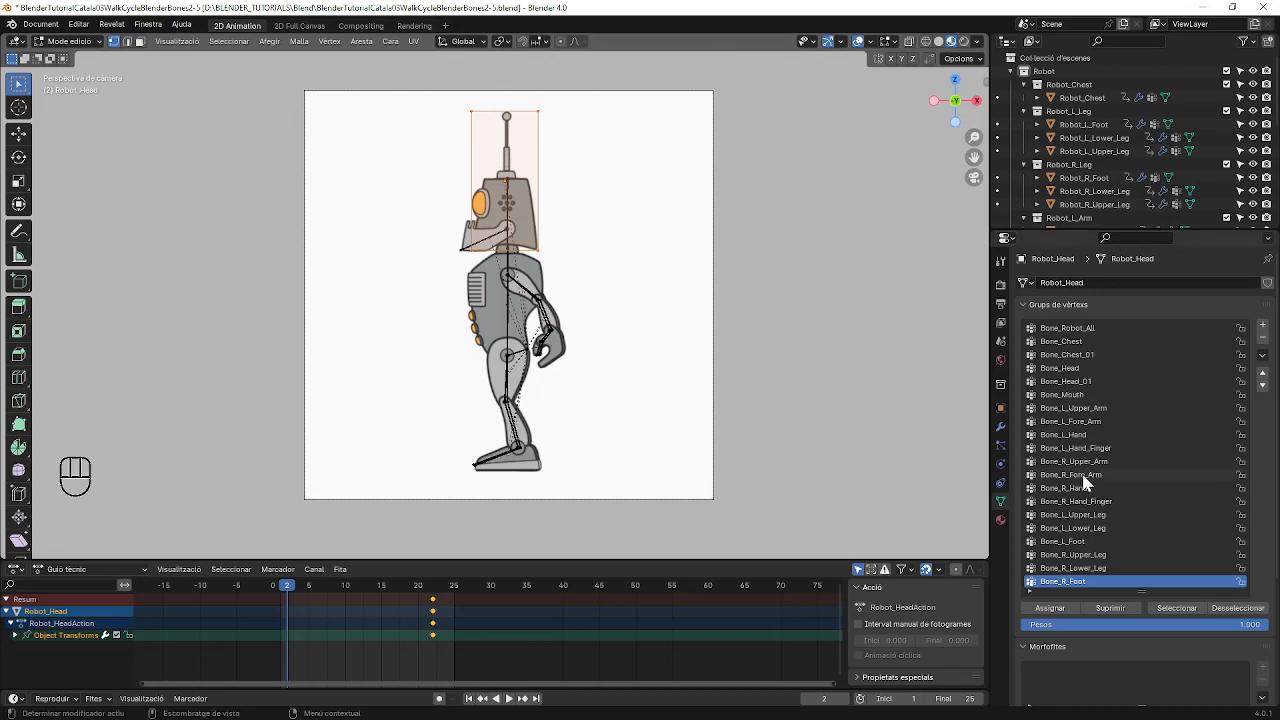
left_click(1080, 370)
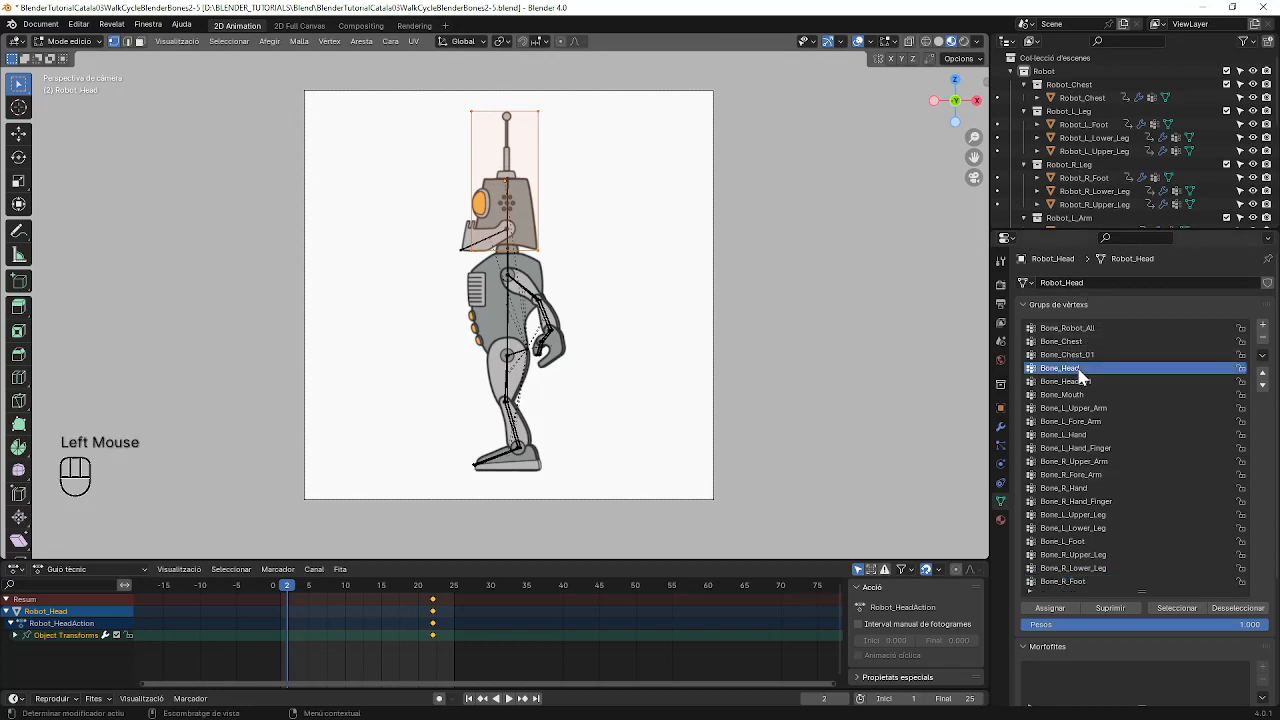
left_click(1050, 610)
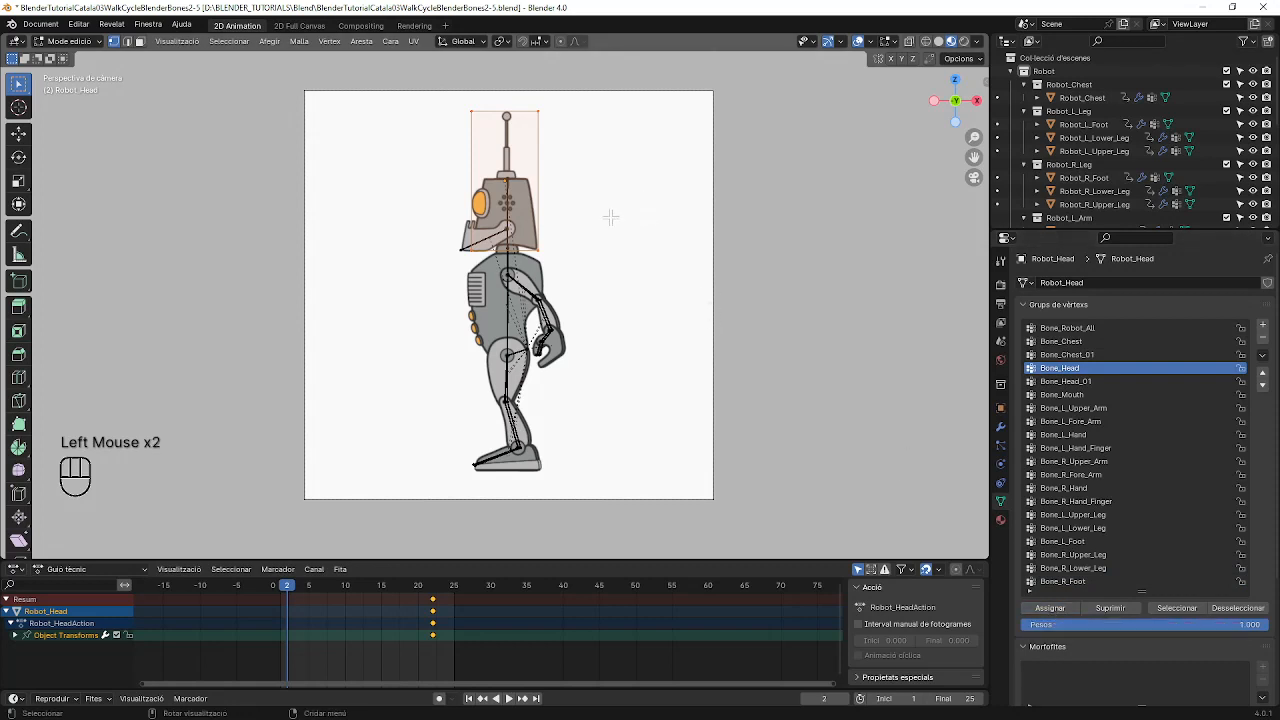
key("Tab")
Step: Select Robot_Chest and assign its vertices to the Bone_Chest vertex group in Edit Mode, and return to Object Mode
left_click(536, 274)
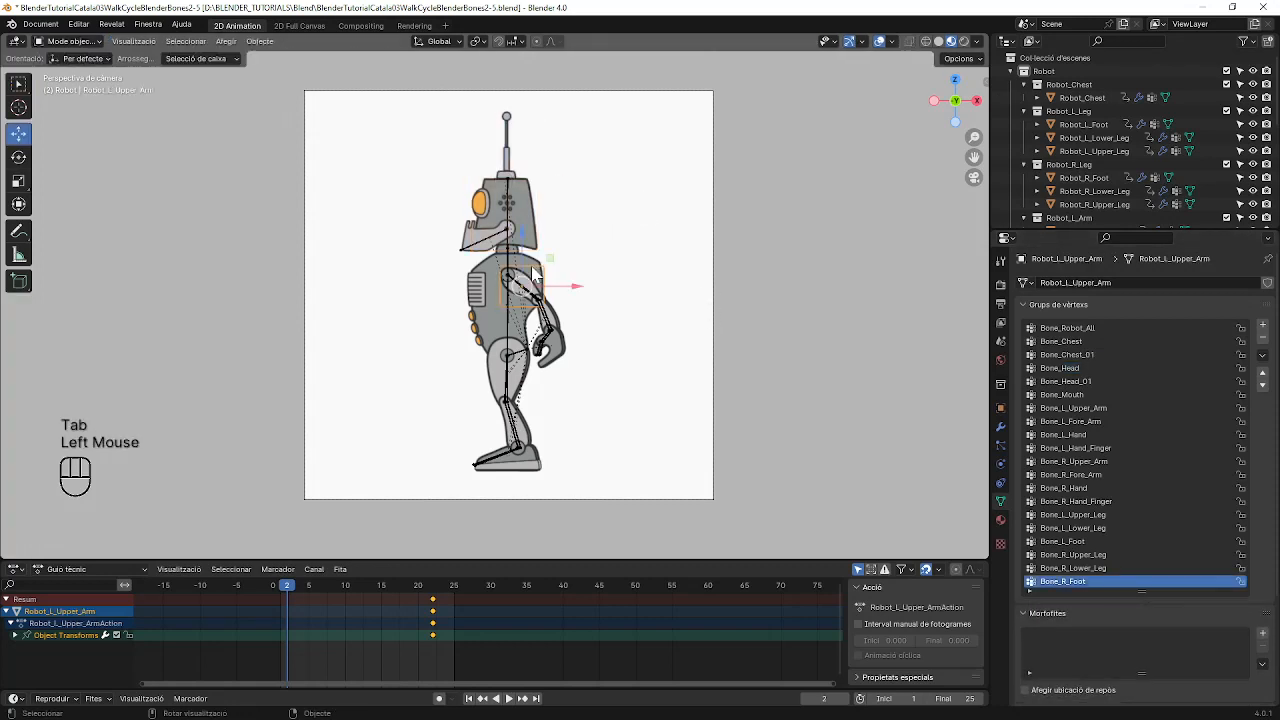
left_click(500, 272)
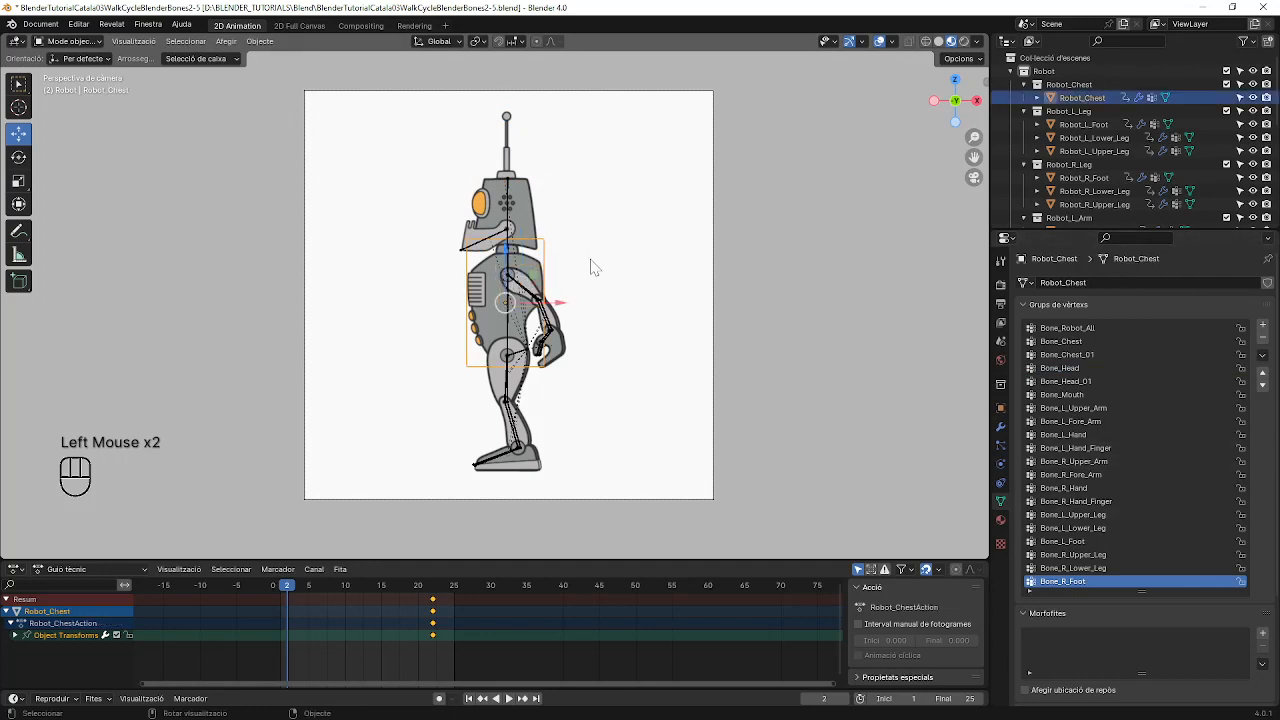
key("Tab")
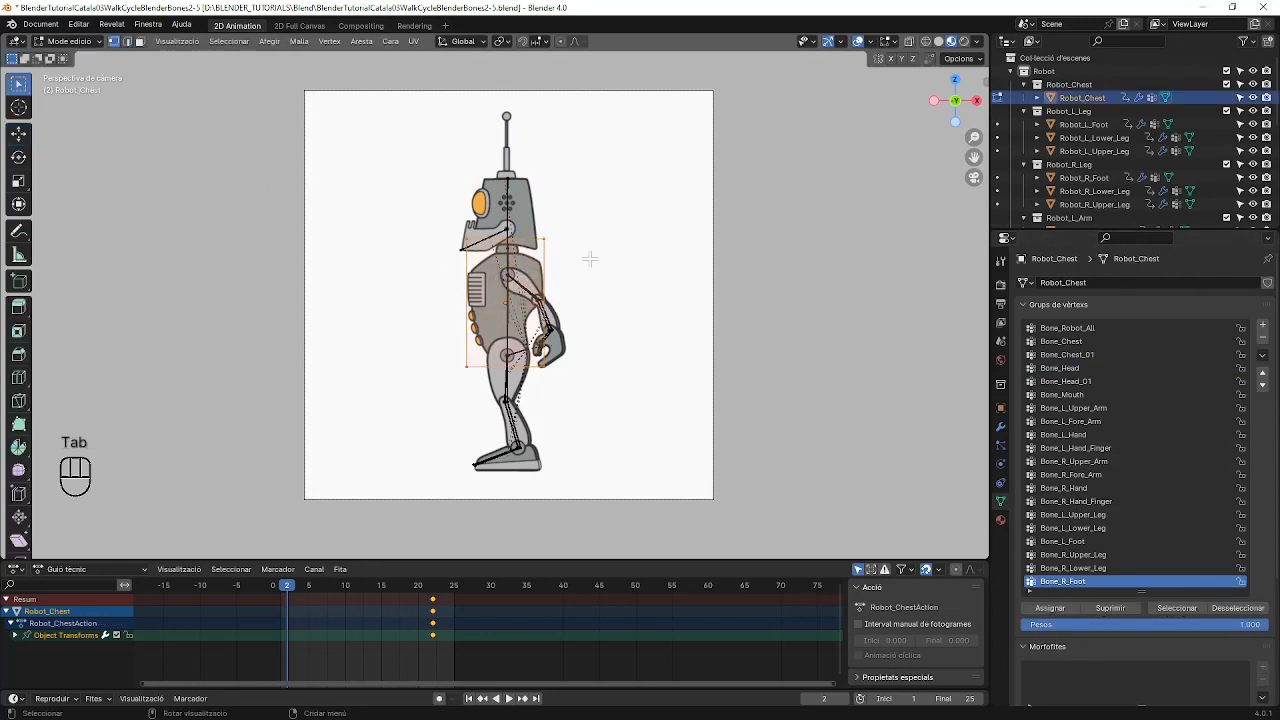
left_click(1082, 341)
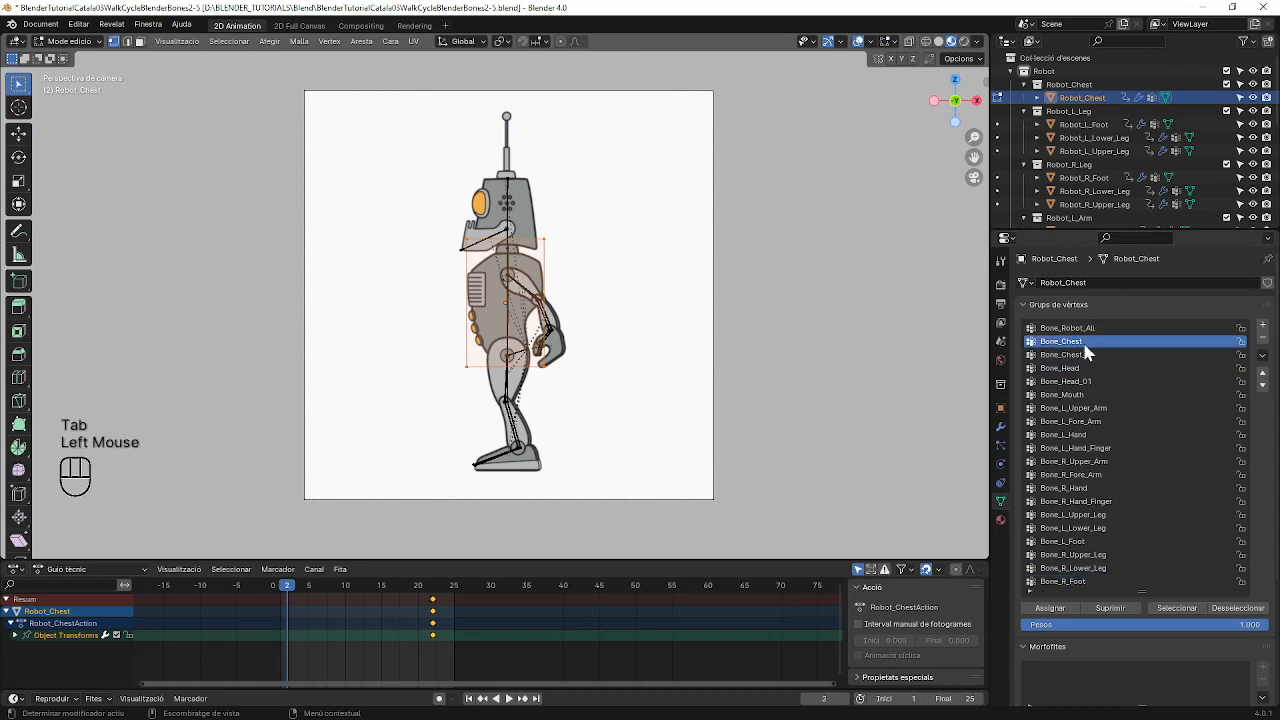
left_click(1050, 608)
key("Tab")
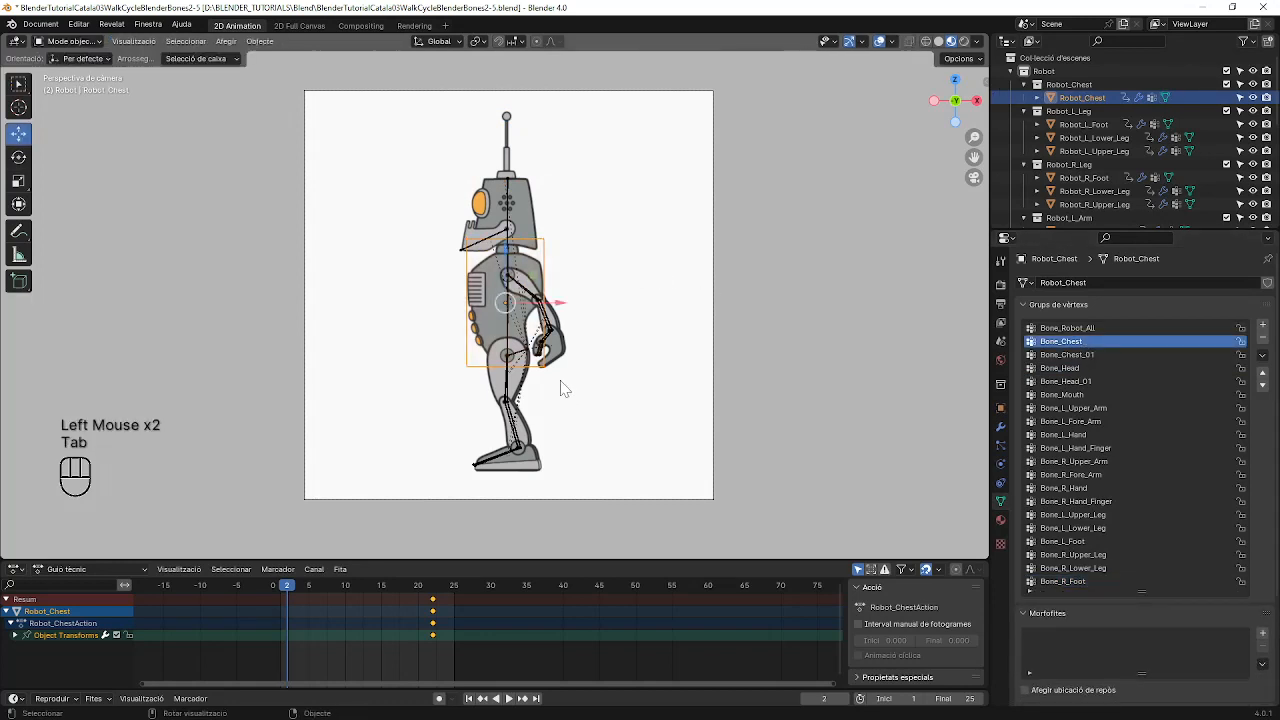
Step: Select Robot_Mouth and assign its vertices to the Bone_Mouth vertex group in Edit Mode, and return to Object Mode
left_click(488, 237)
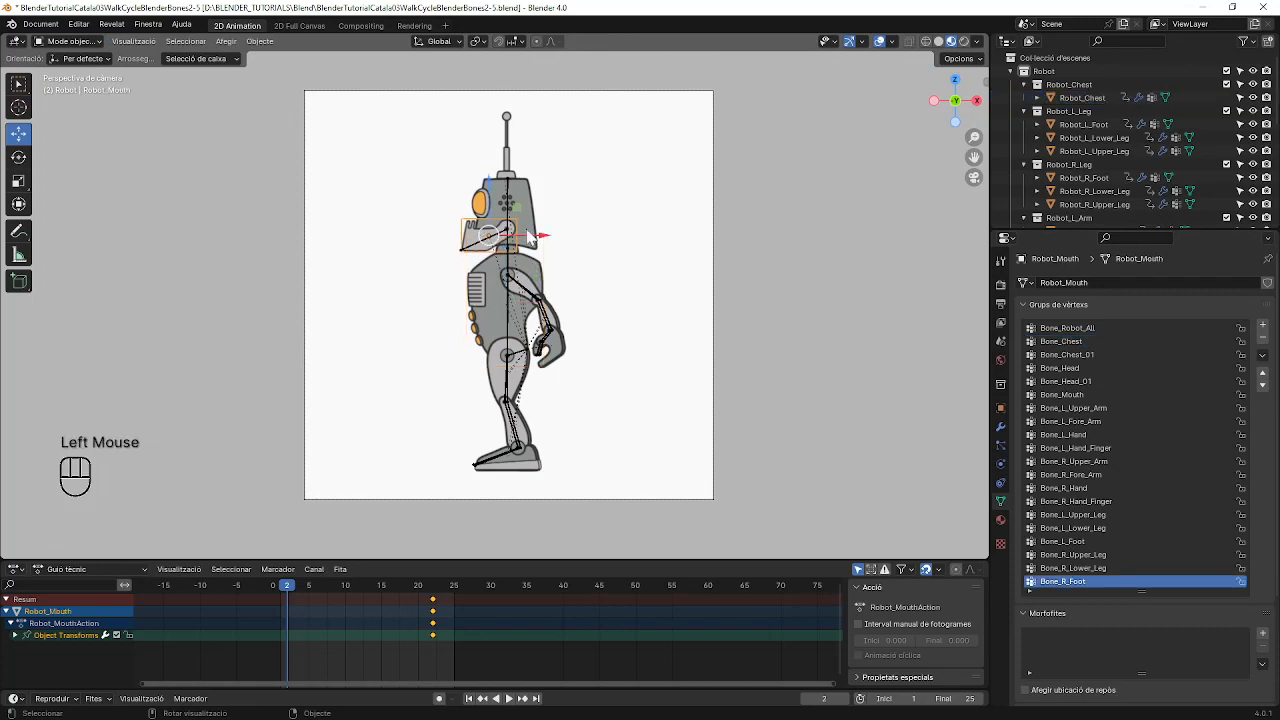
key("Tab")
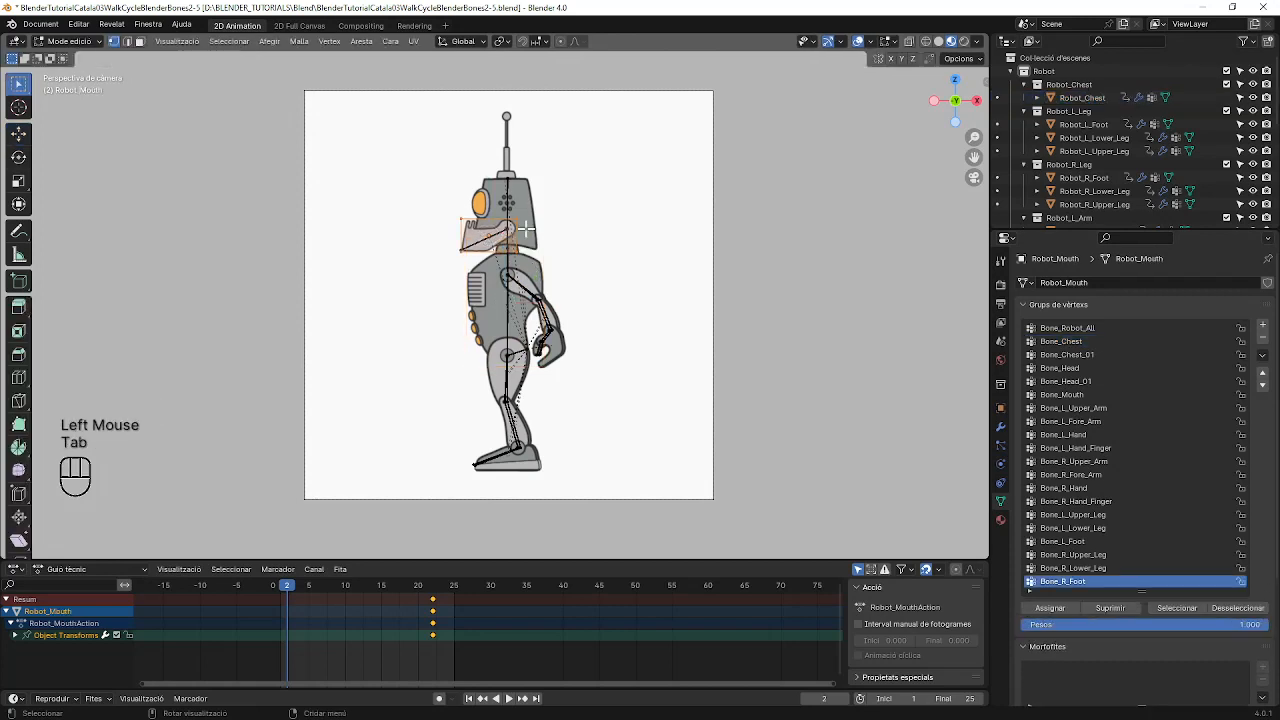
left_click(1075, 396)
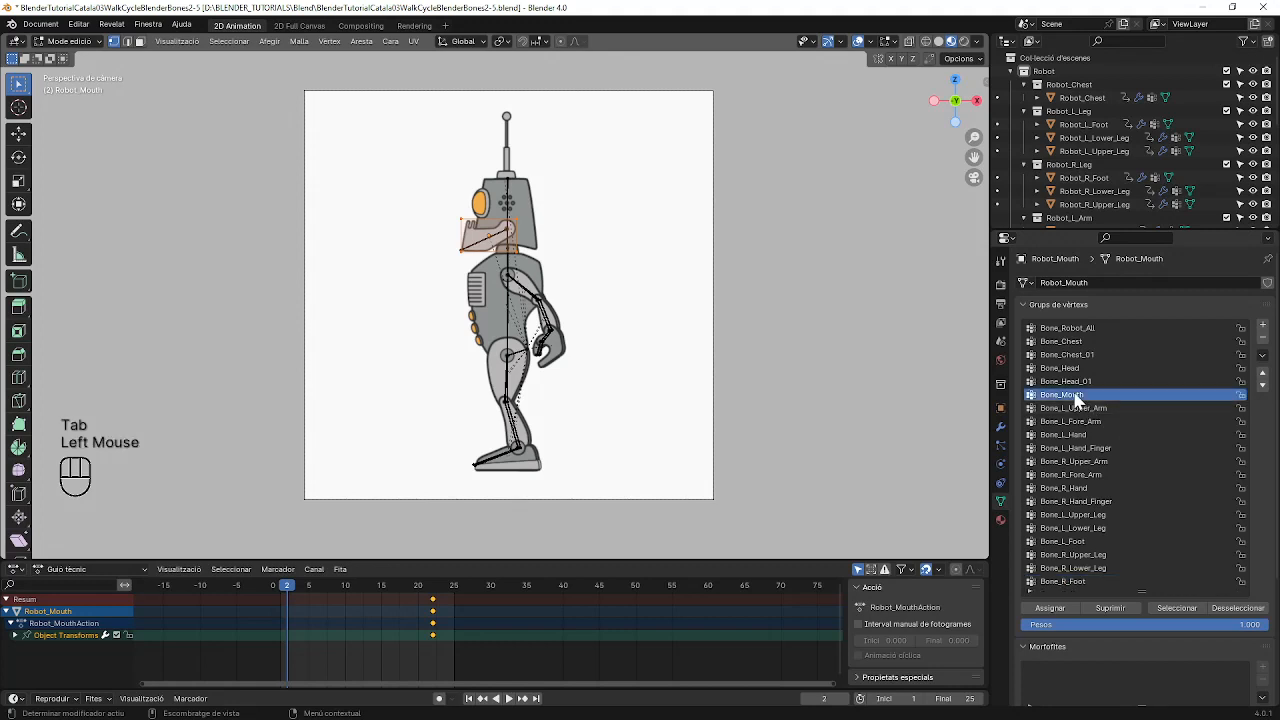
left_click(1055, 612)
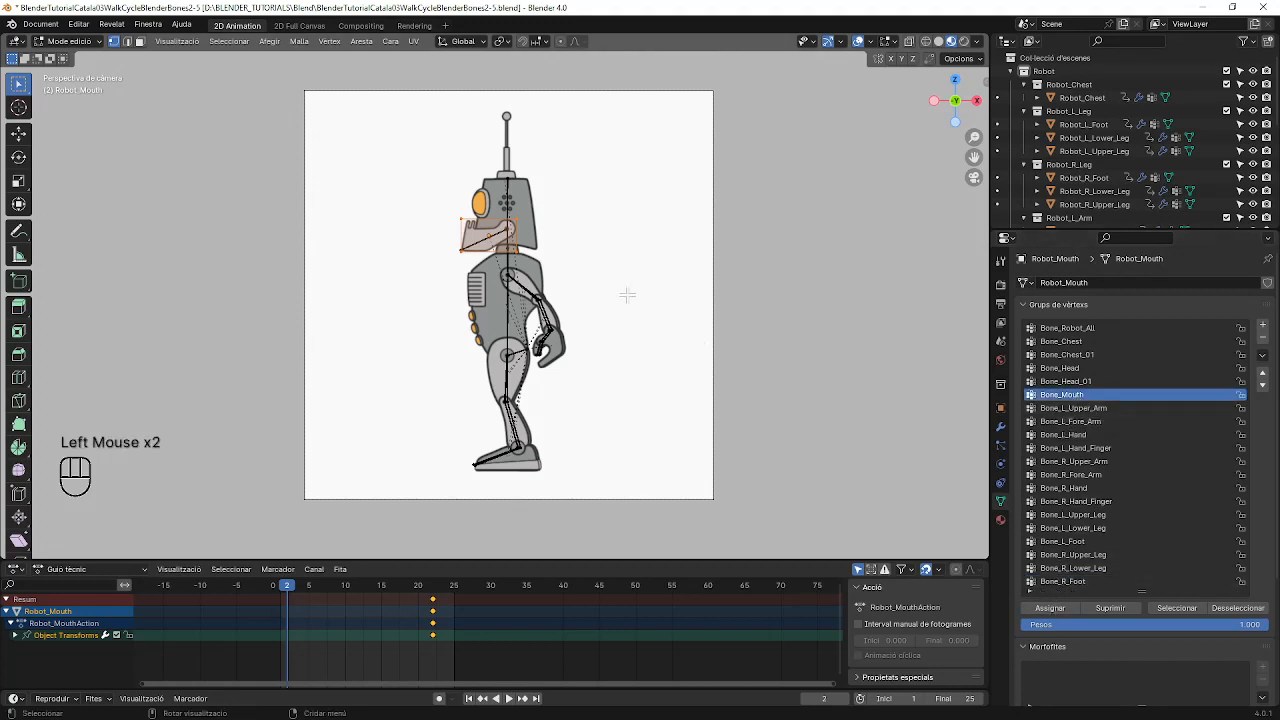
key("Tab")
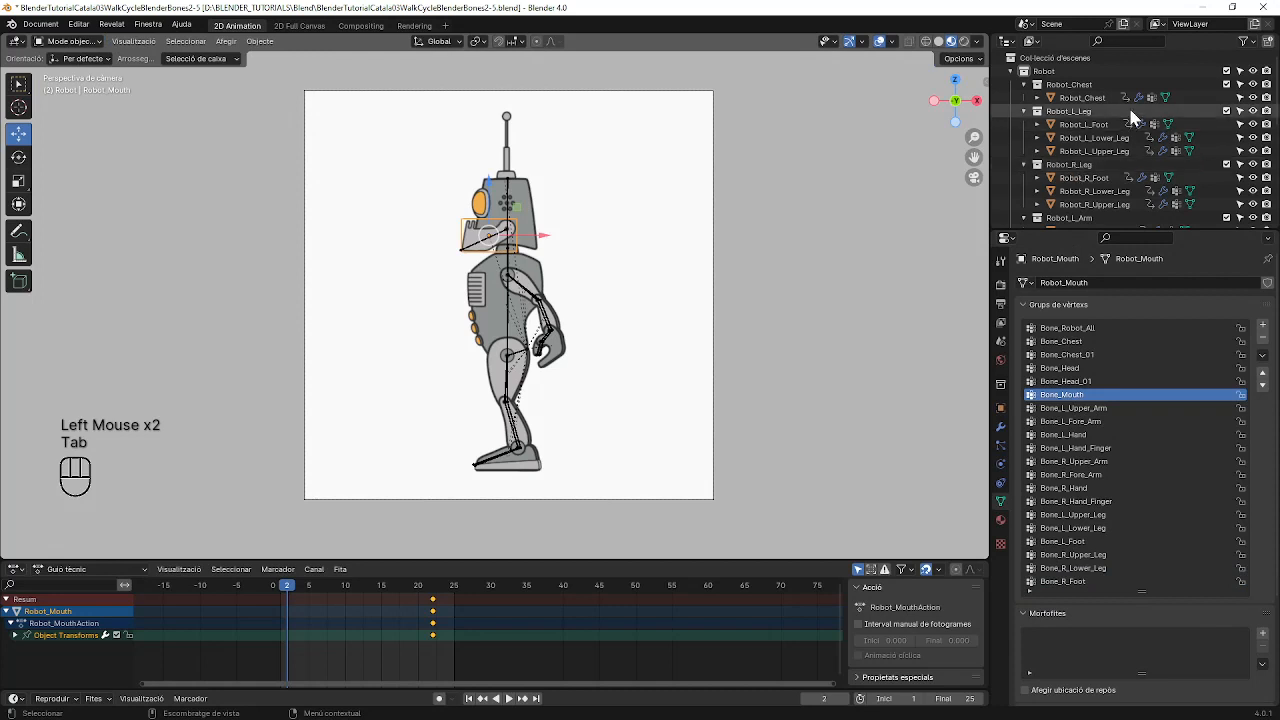
Step: Collapse the Robot_Chest, Robot_L_Leg and Robot_R_Leg collections, and hide Robot_R_Arm
left_click(1024, 111)
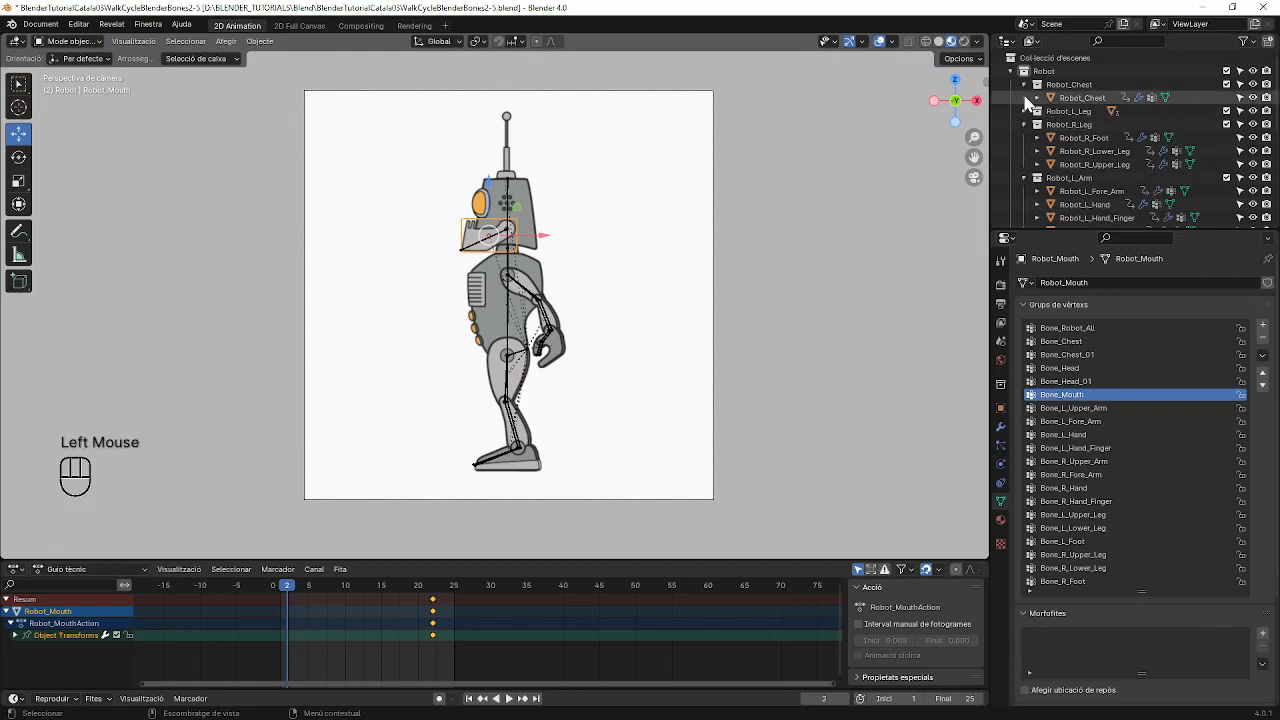
left_click(1024, 84)
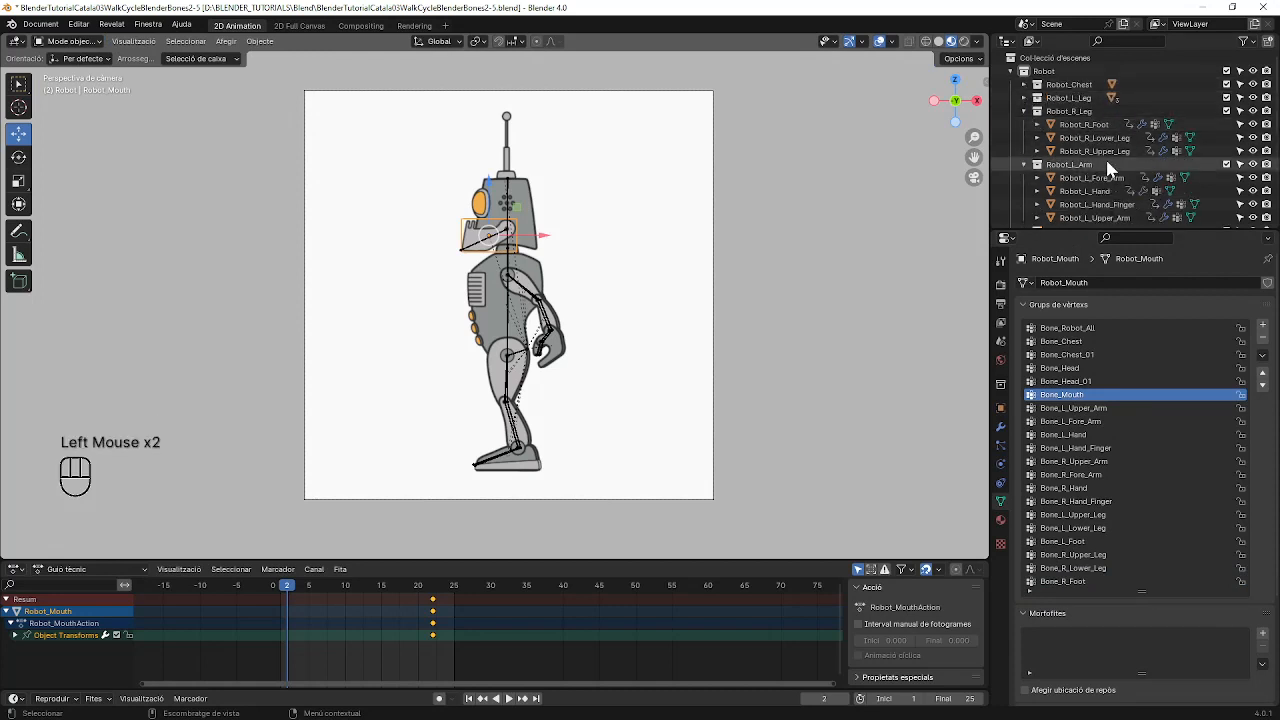
left_click(1024, 111)
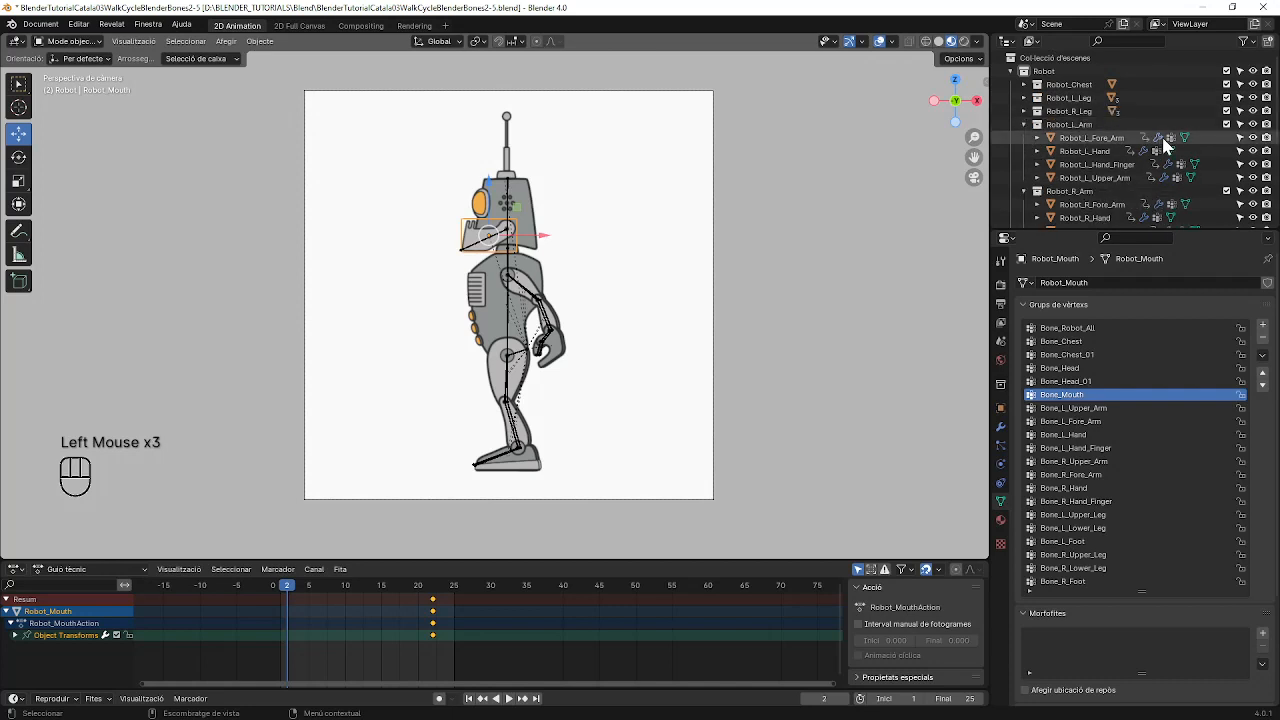
left_click(1253, 191)
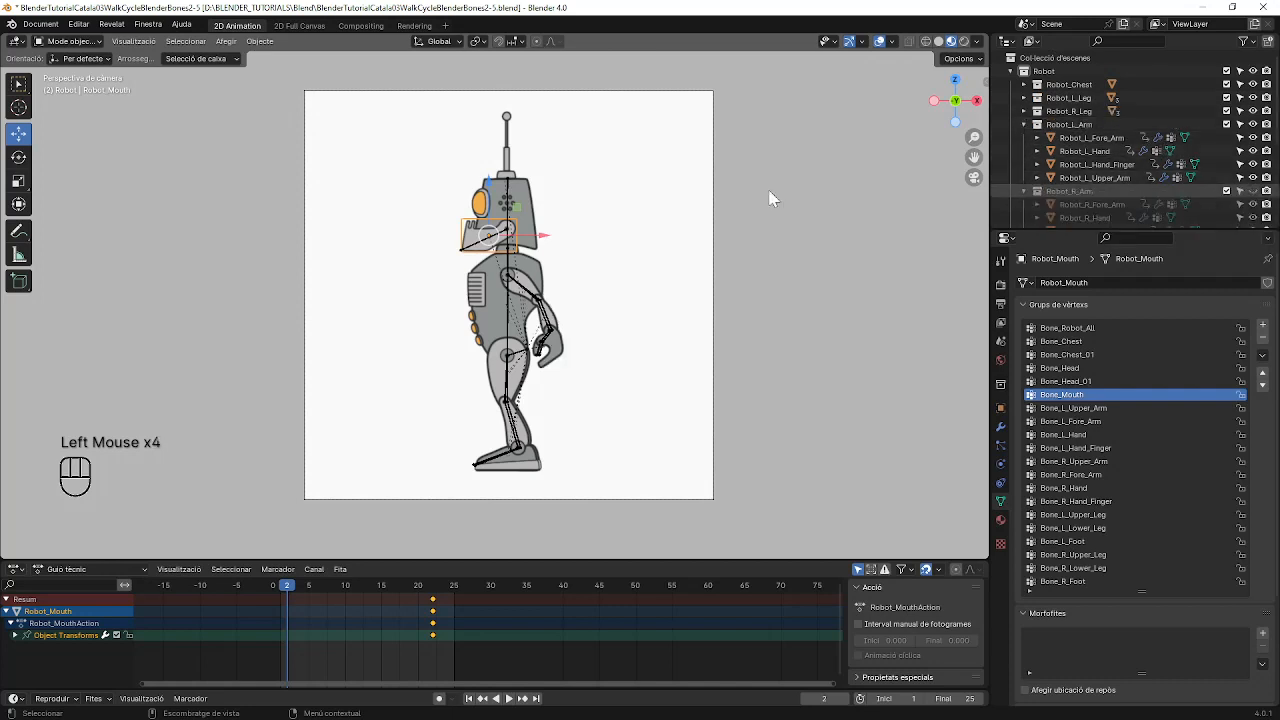
Step: Select Robot_L_Upper_Arm, hide the Robot_Chest collection, and assign the arm's vertices to the Bone_L_Upper_Arm vertex group in Edit Mode, returning to Object Mode
left_click(524, 288)
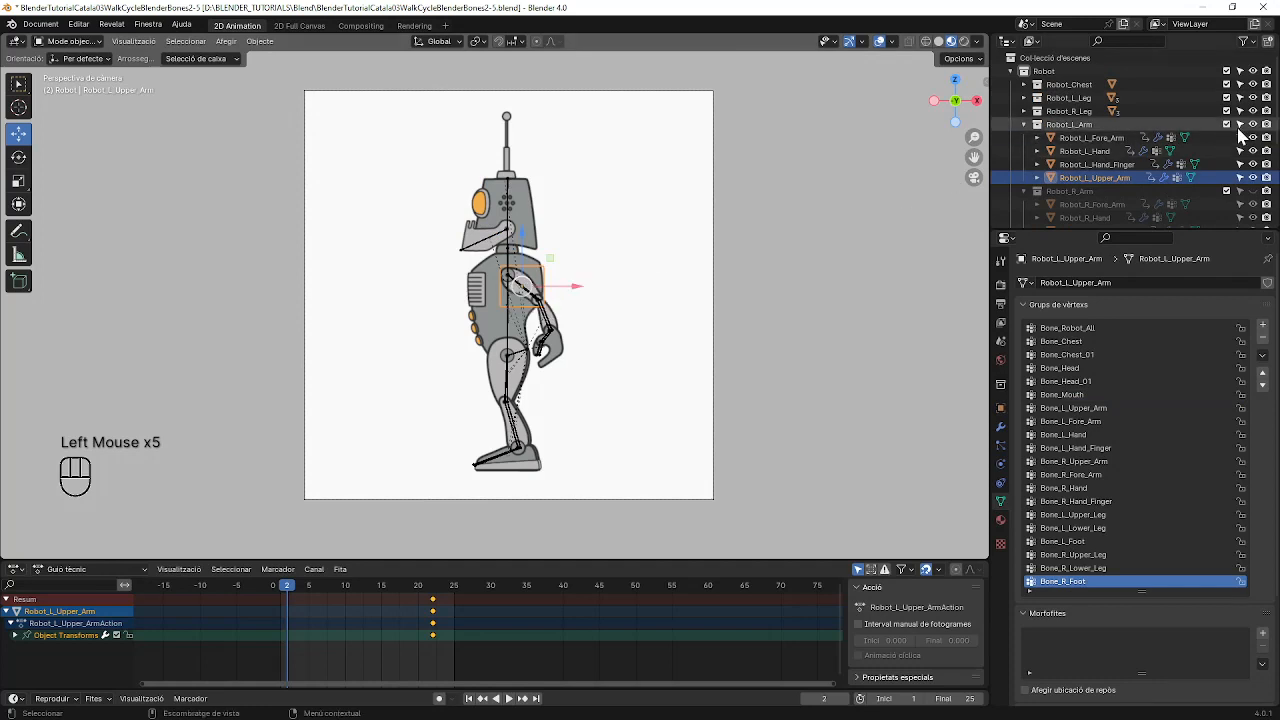
left_click(1253, 85)
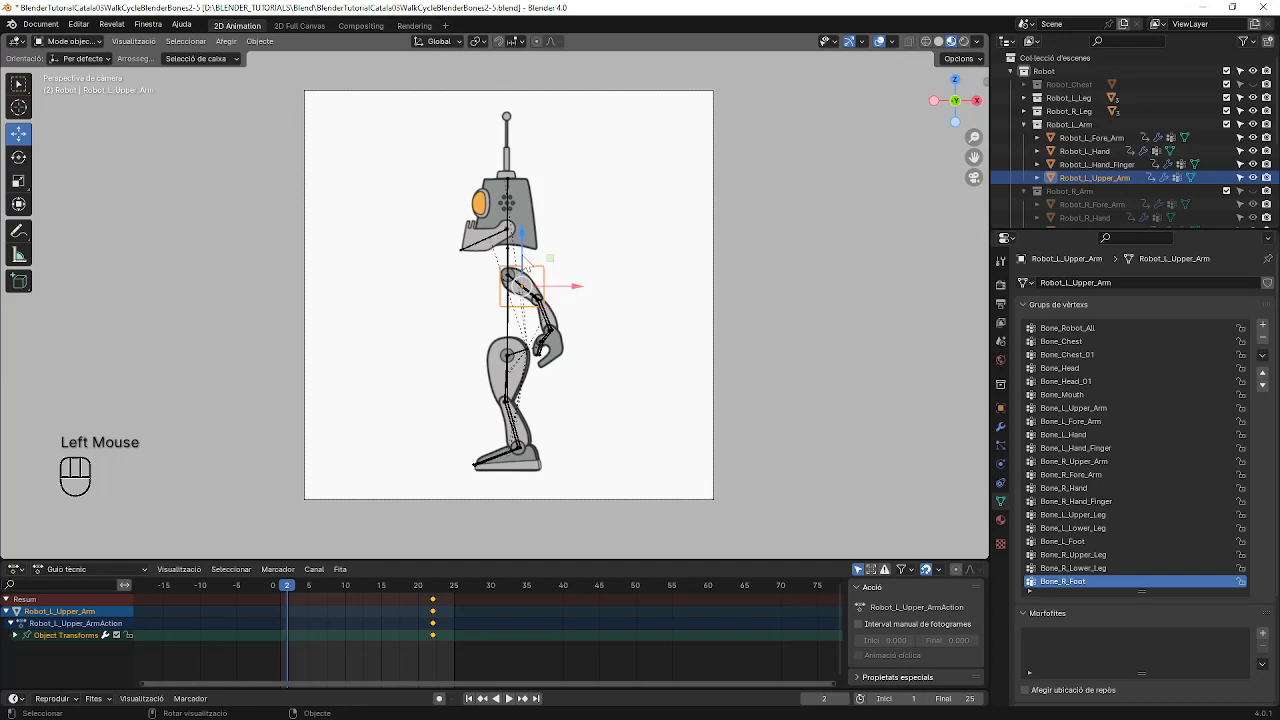
key("Tab")
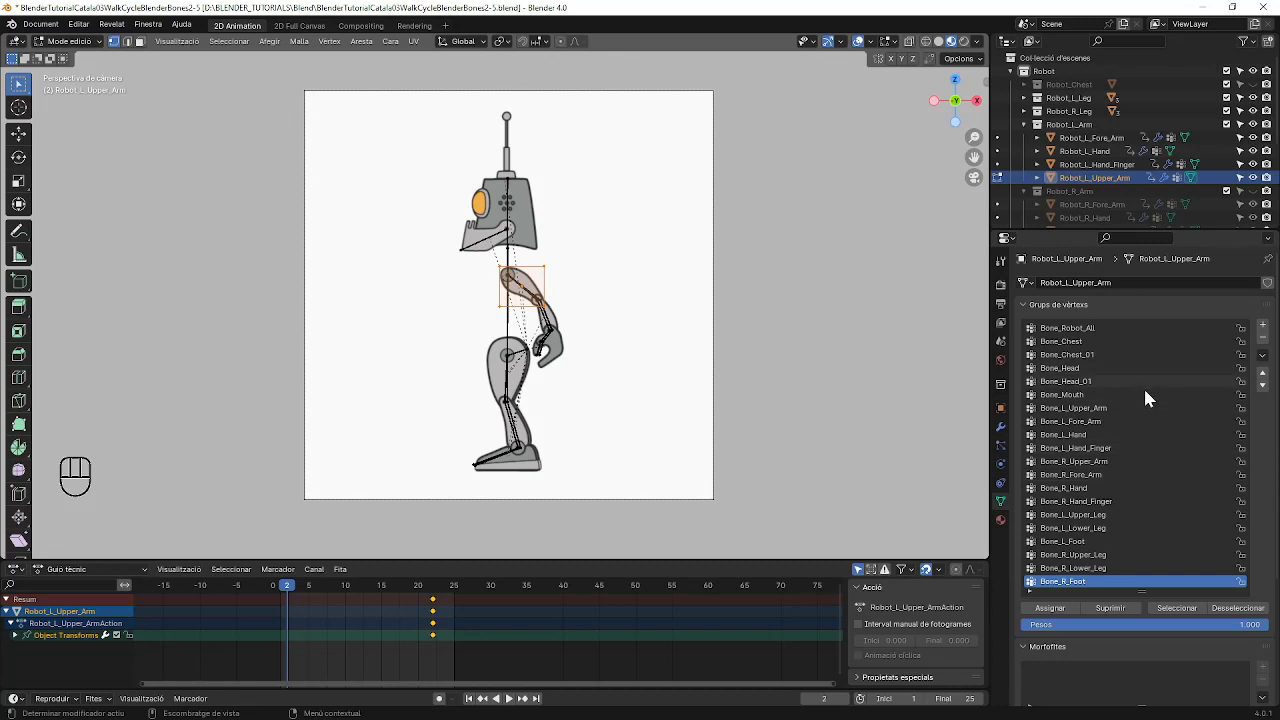
scroll(1127, 434, "down", 1)
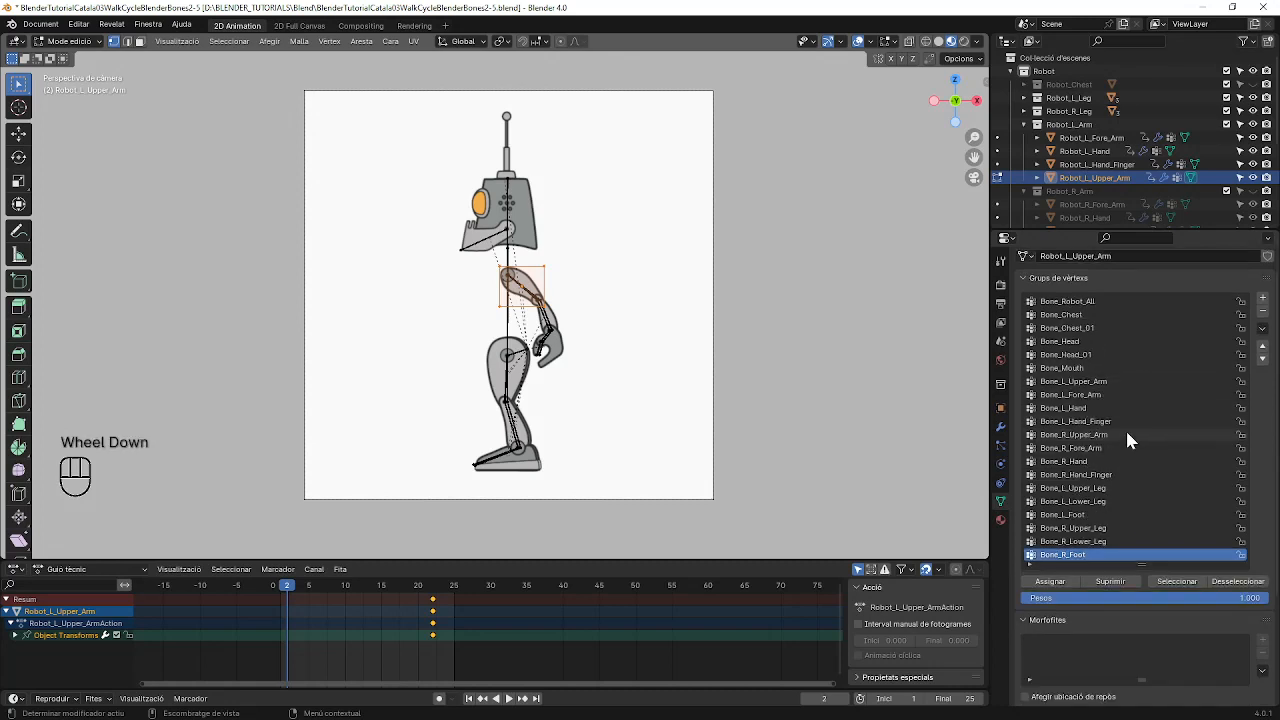
left_click(1077, 384)
left_click(1049, 581)
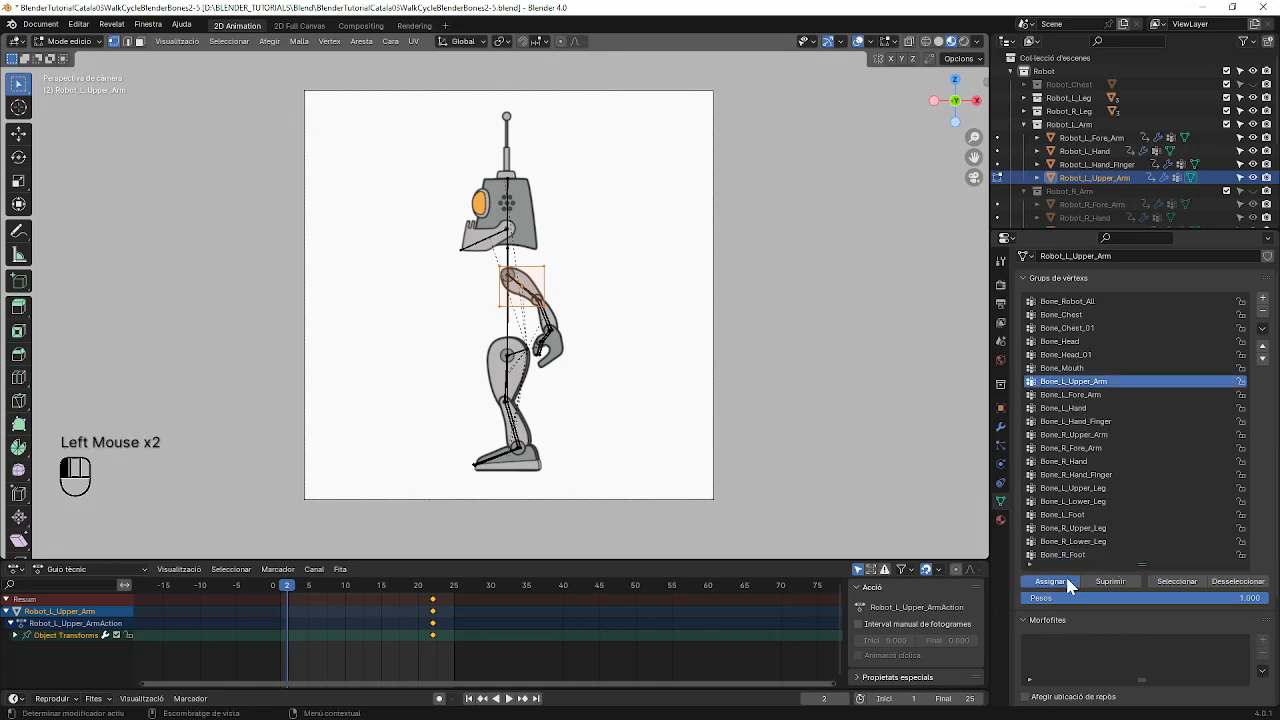
key("Tab")
Step: Select Robot_L_Fore_Arm and assign its vertices to the Bone_L_Fore_Arm vertex group in Edit Mode, and return to Object Mode
left_click(552, 316)
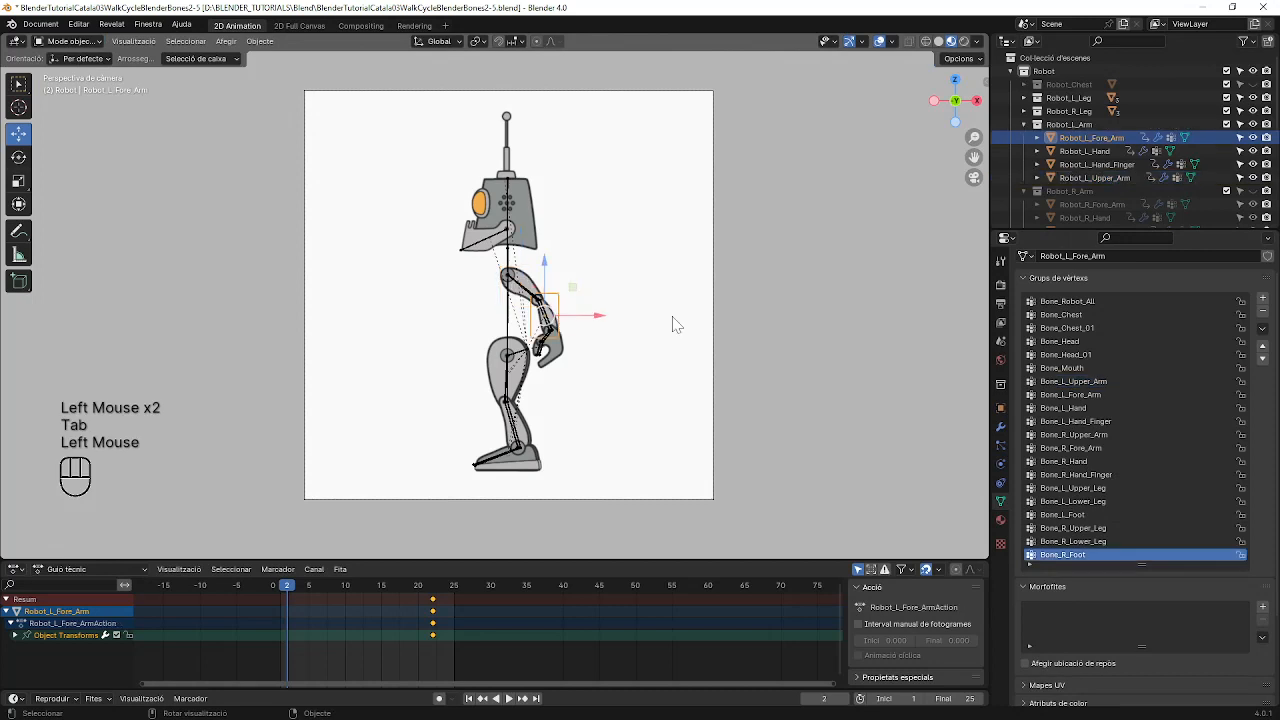
key("Tab")
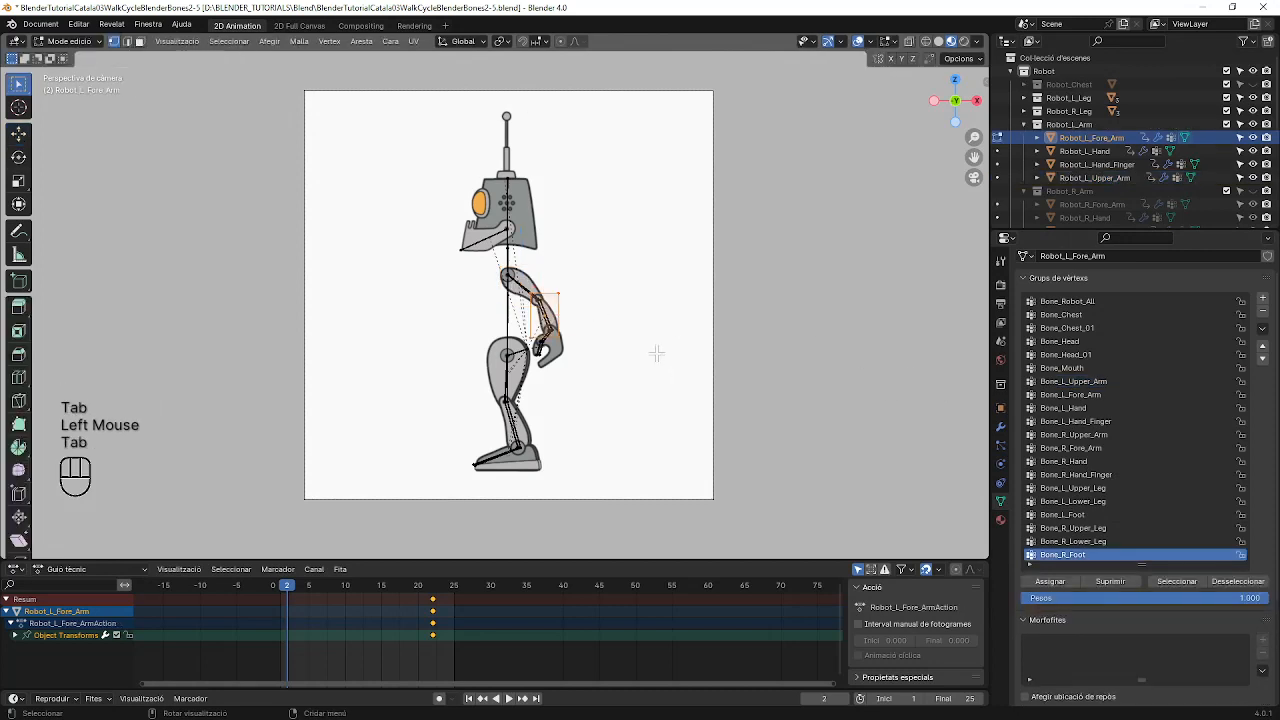
left_click(1078, 396)
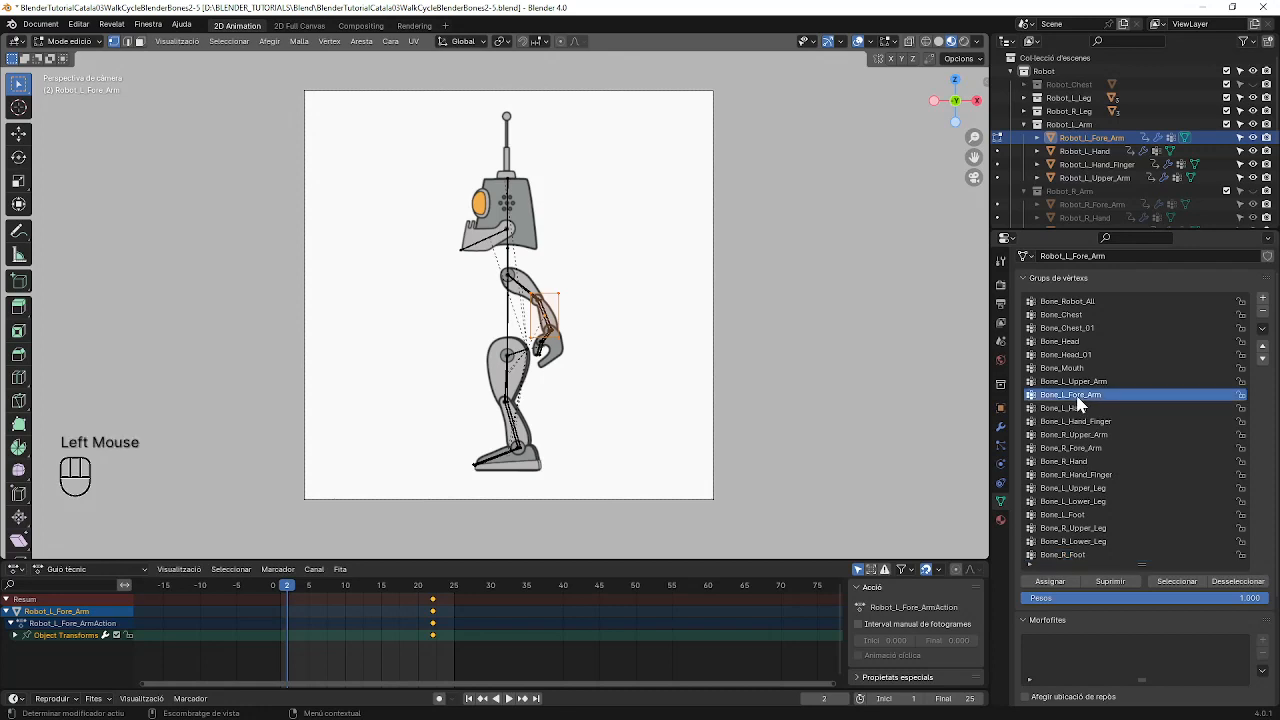
left_click(1062, 584)
key("Tab")
Step: Select Robot_L_Hand and assign its vertices to the Bone_L_Hand vertex group in Edit Mode, and return to Object Mode
left_click(568, 354)
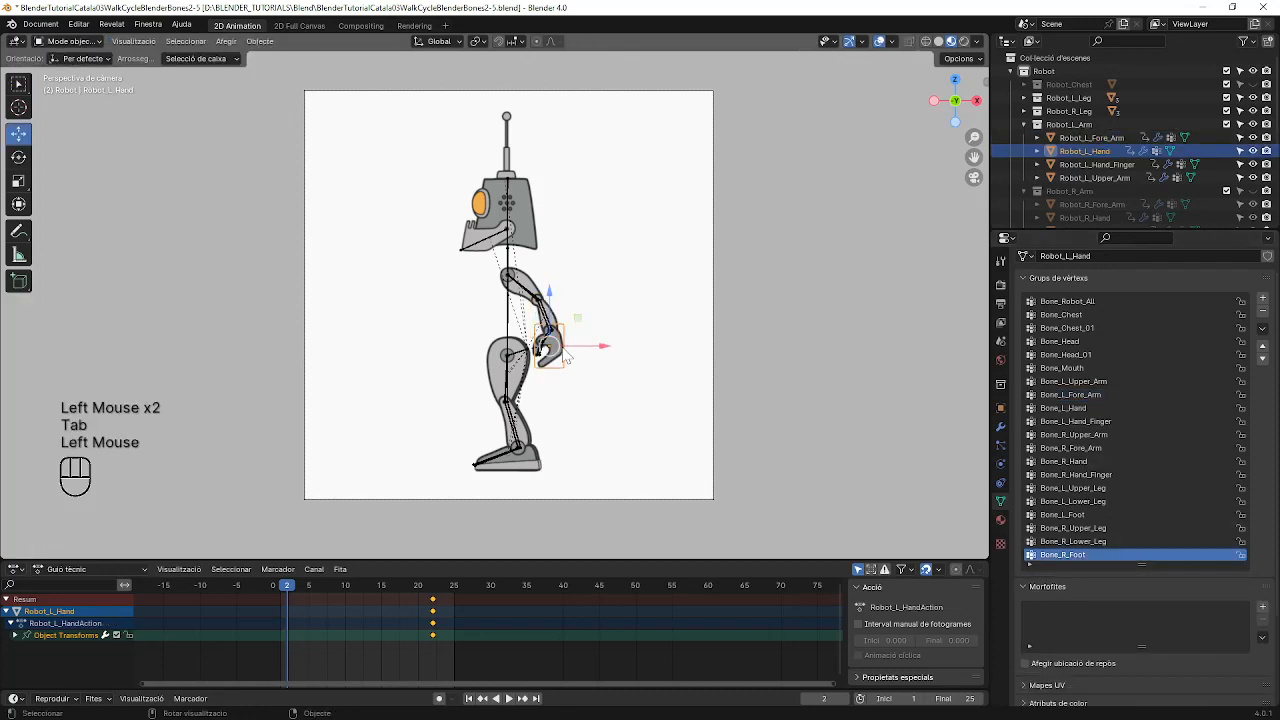
key("Tab")
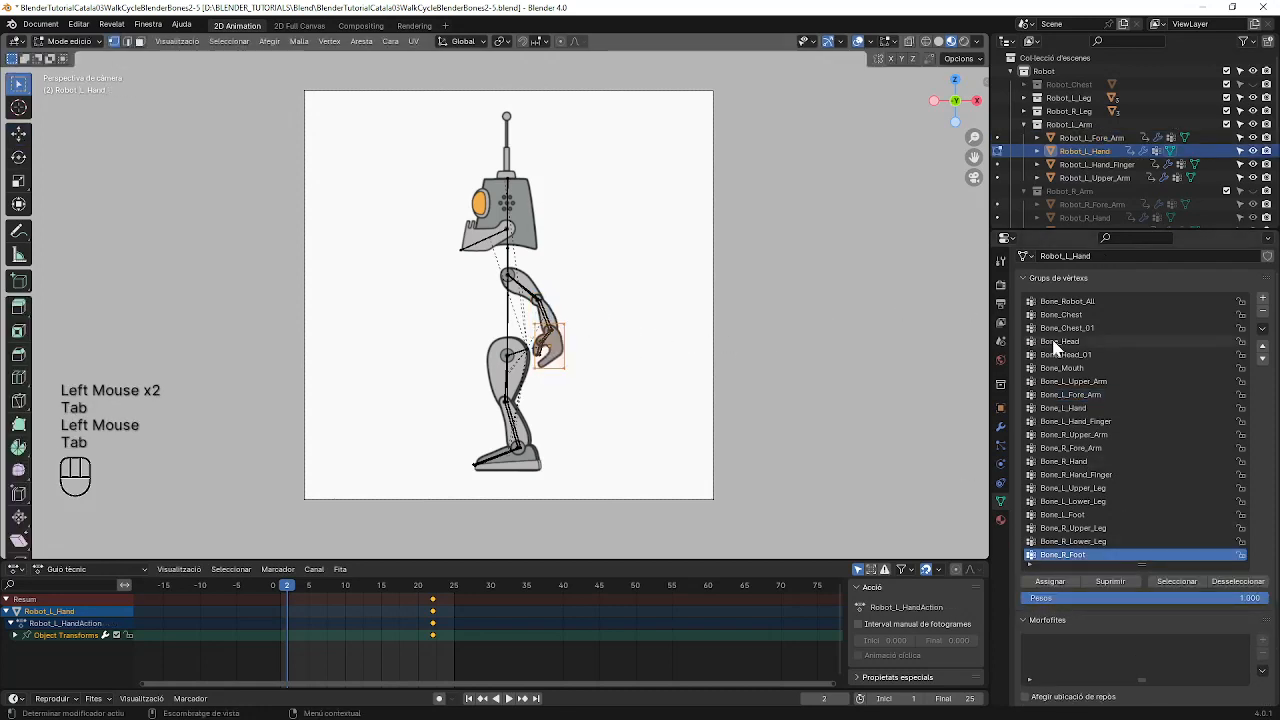
left_click(1084, 410)
left_click(1060, 584)
key("Tab")
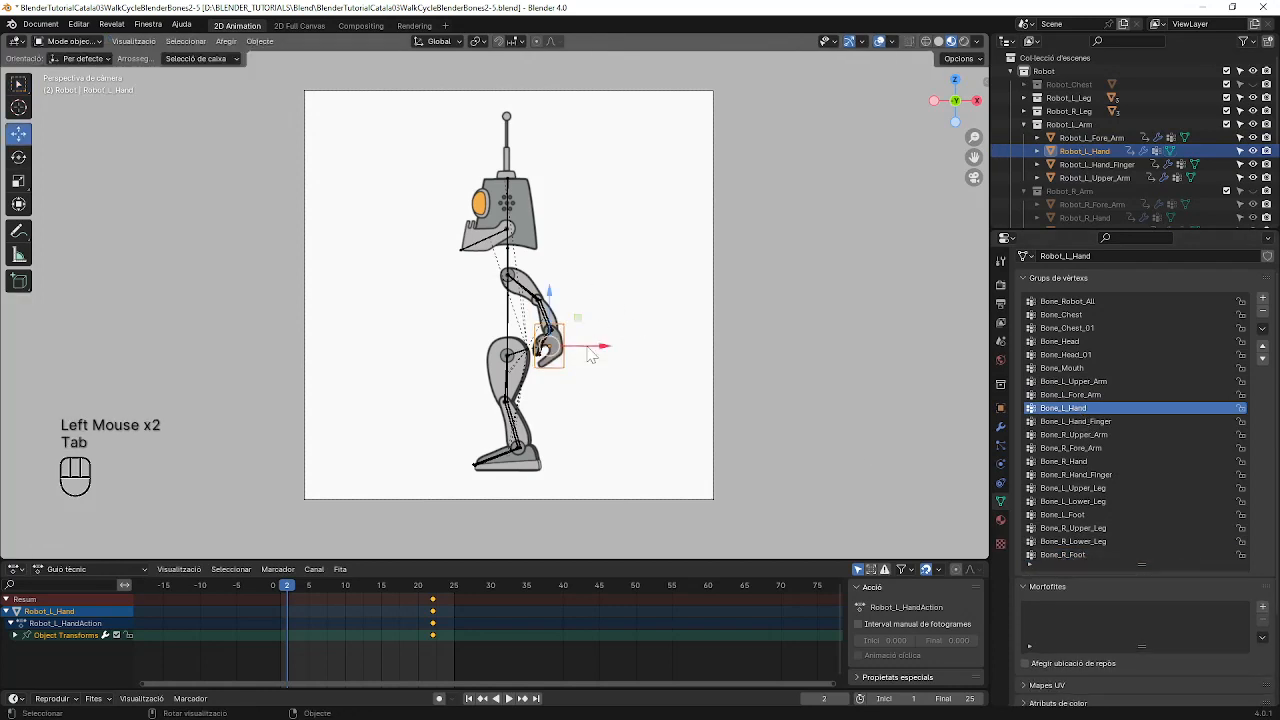
Step: Select Robot_L_Hand_Finger and assign its vertices to the Bone_L_Hand_Finger vertex group in Edit Mode, and return to Object Mode
left_click(542, 347)
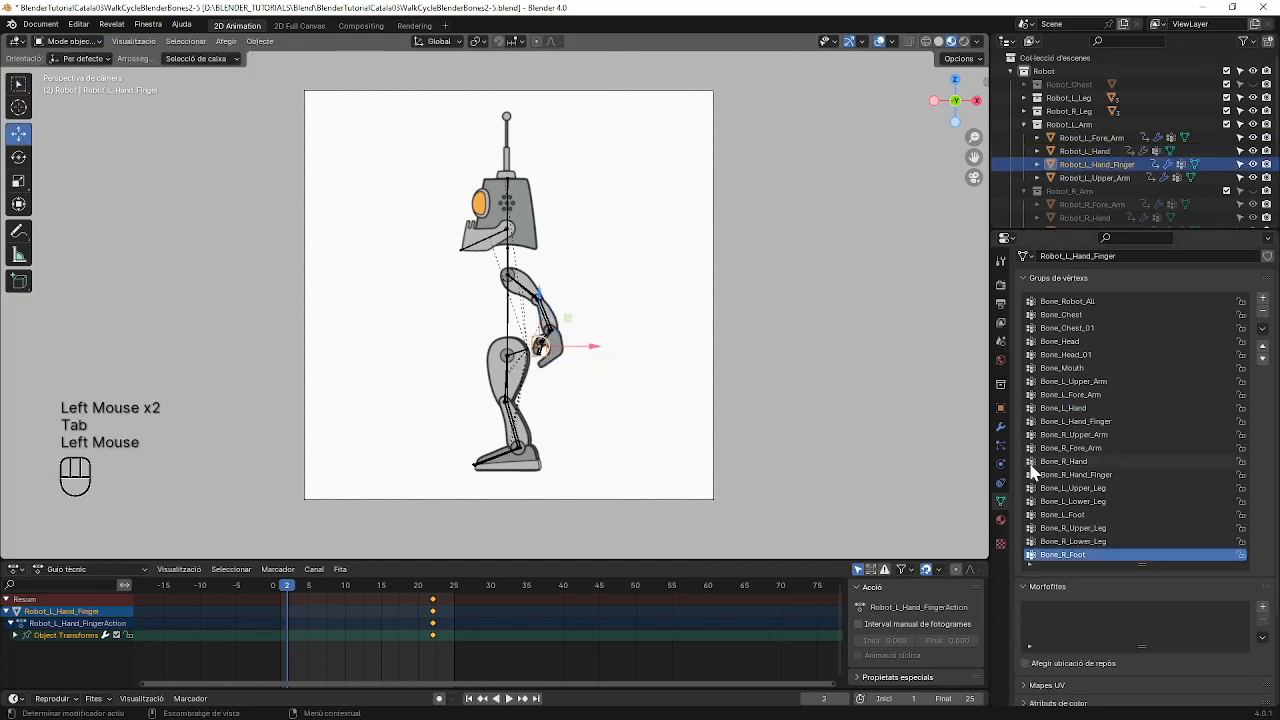
left_click(1087, 422)
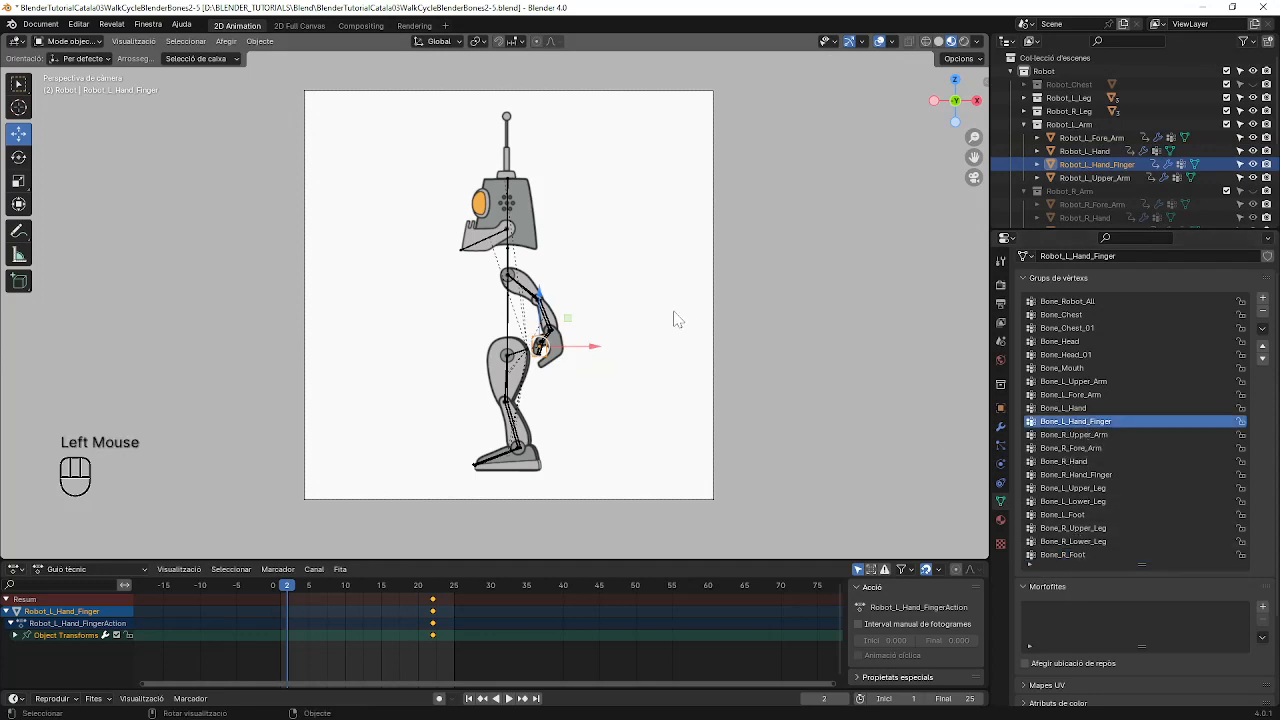
key("Tab")
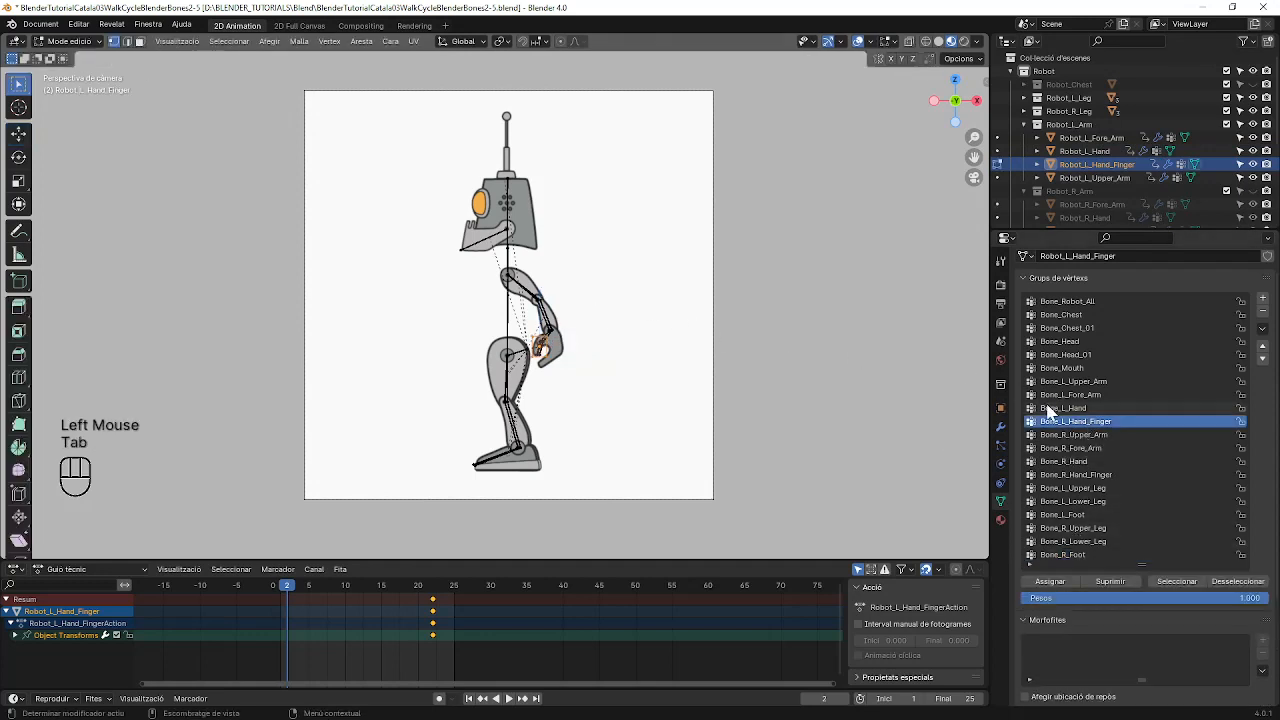
left_click(1052, 582)
key("Tab")
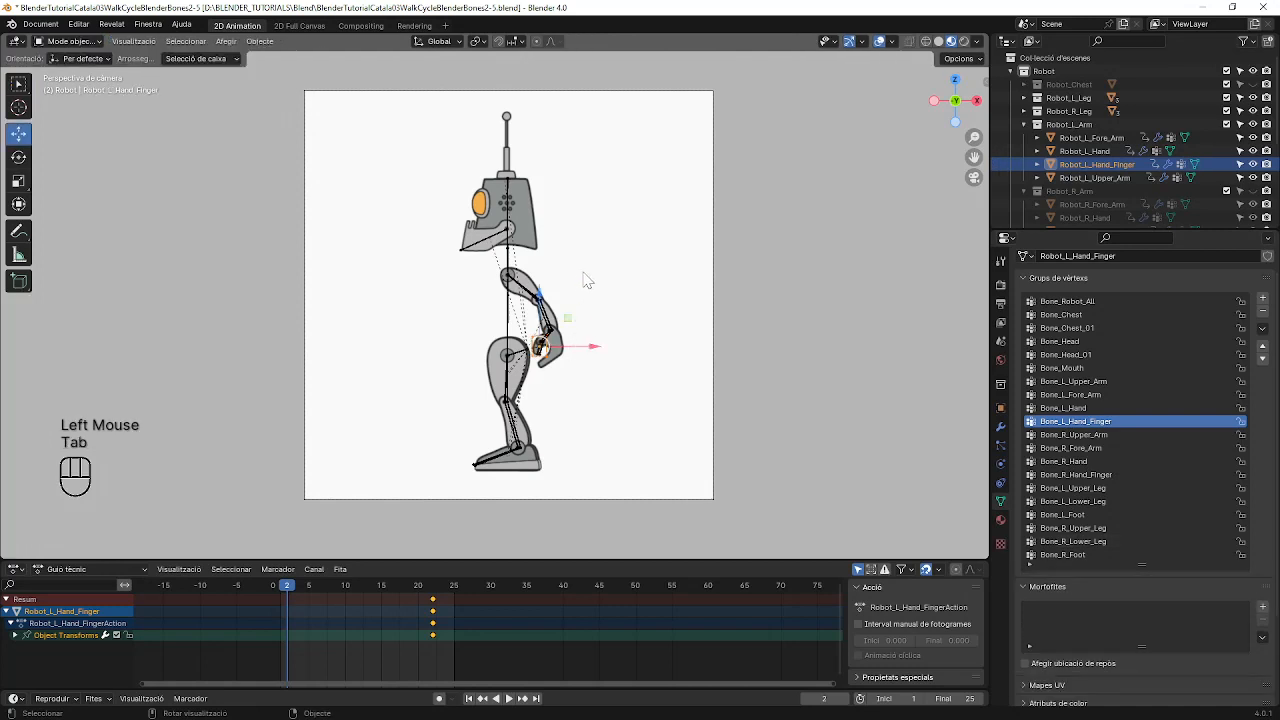
Step: Collapse and hide the Robot_L_Arm collection, and make the Robot_R_Arm collection visible
left_click(1024, 125)
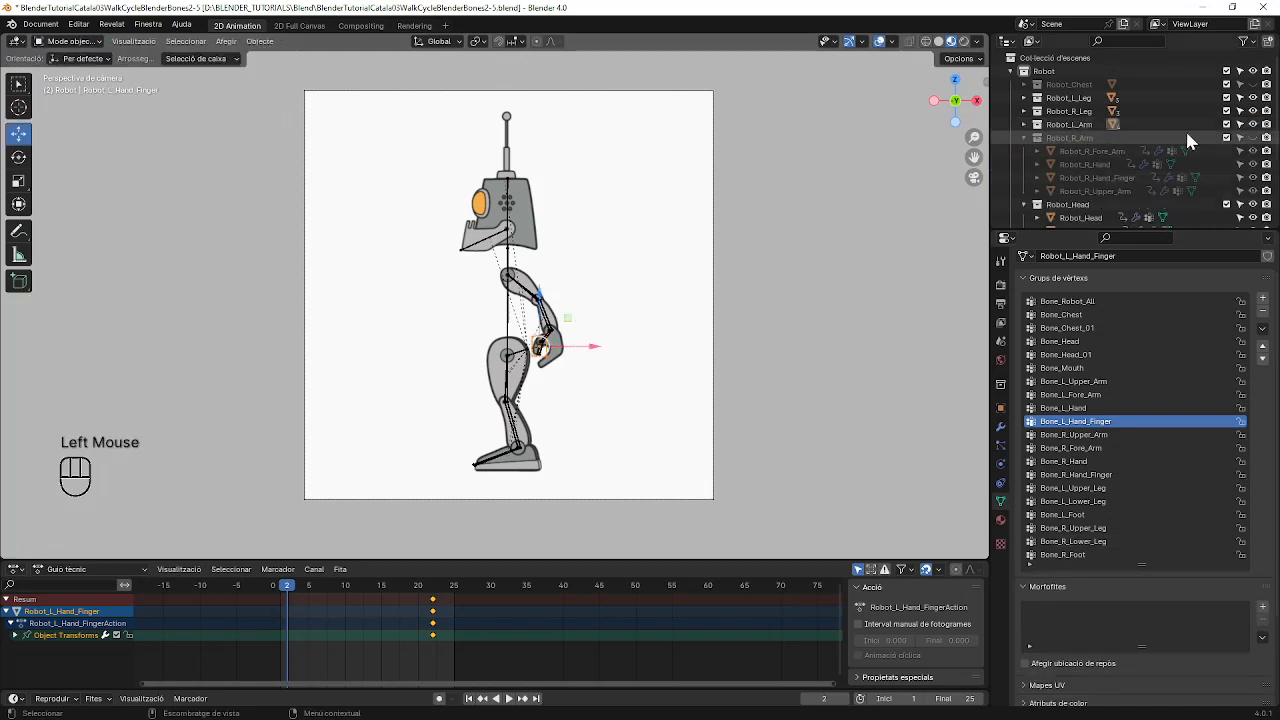
left_click(1253, 124)
left_click(1253, 137)
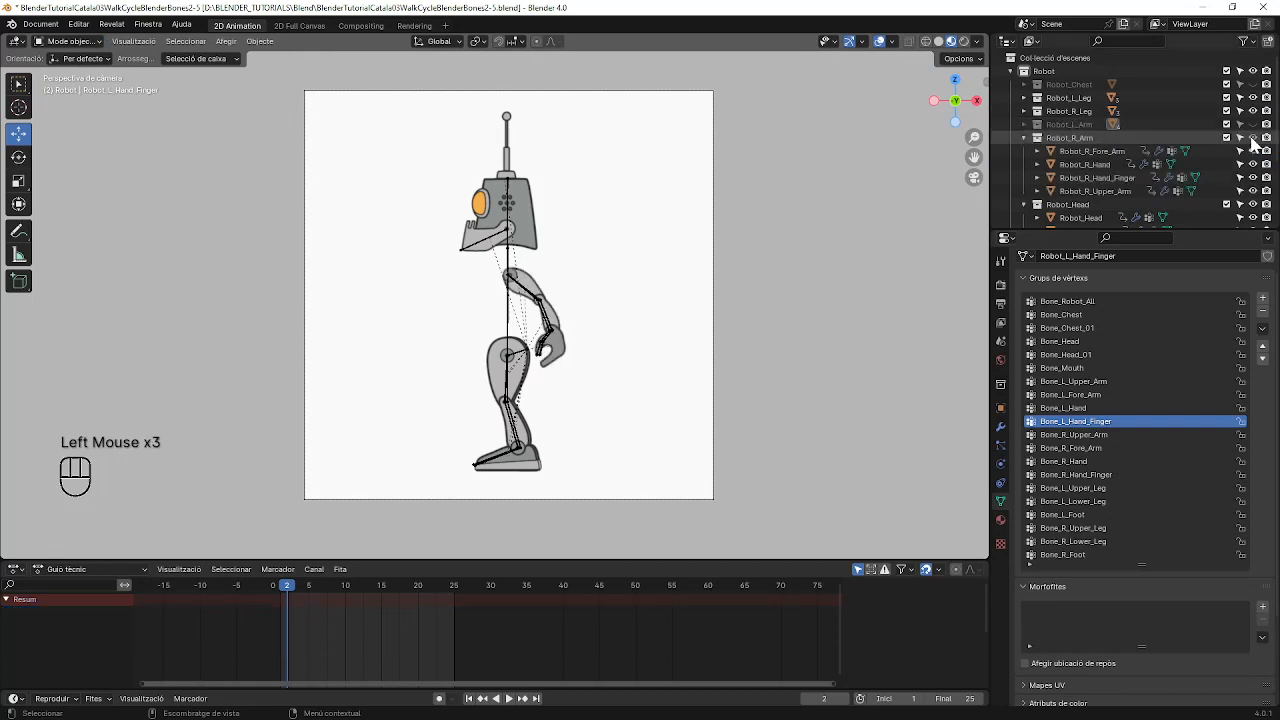
Step: Select Robot_R_Upper_Arm and assign its vertices to the Bone_R_Upper_Arm vertex group in Edit Mode, and return to Object Mode
left_click(530, 287)
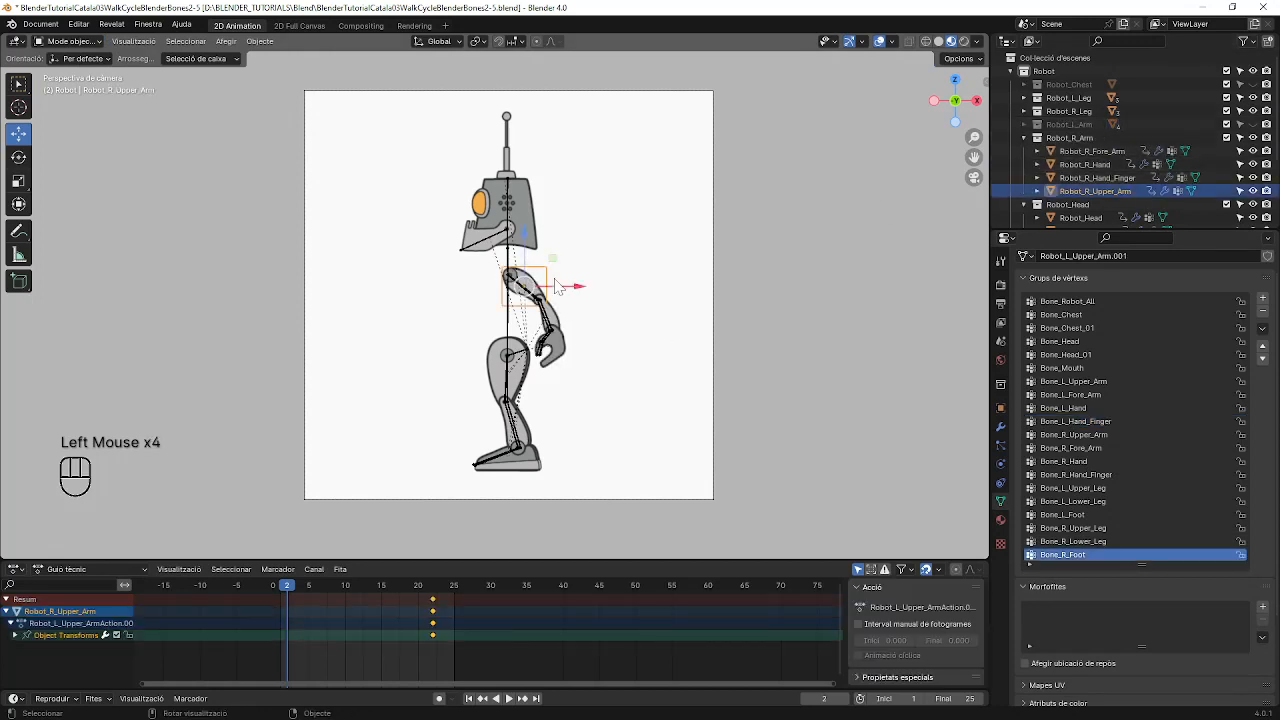
key("Tab")
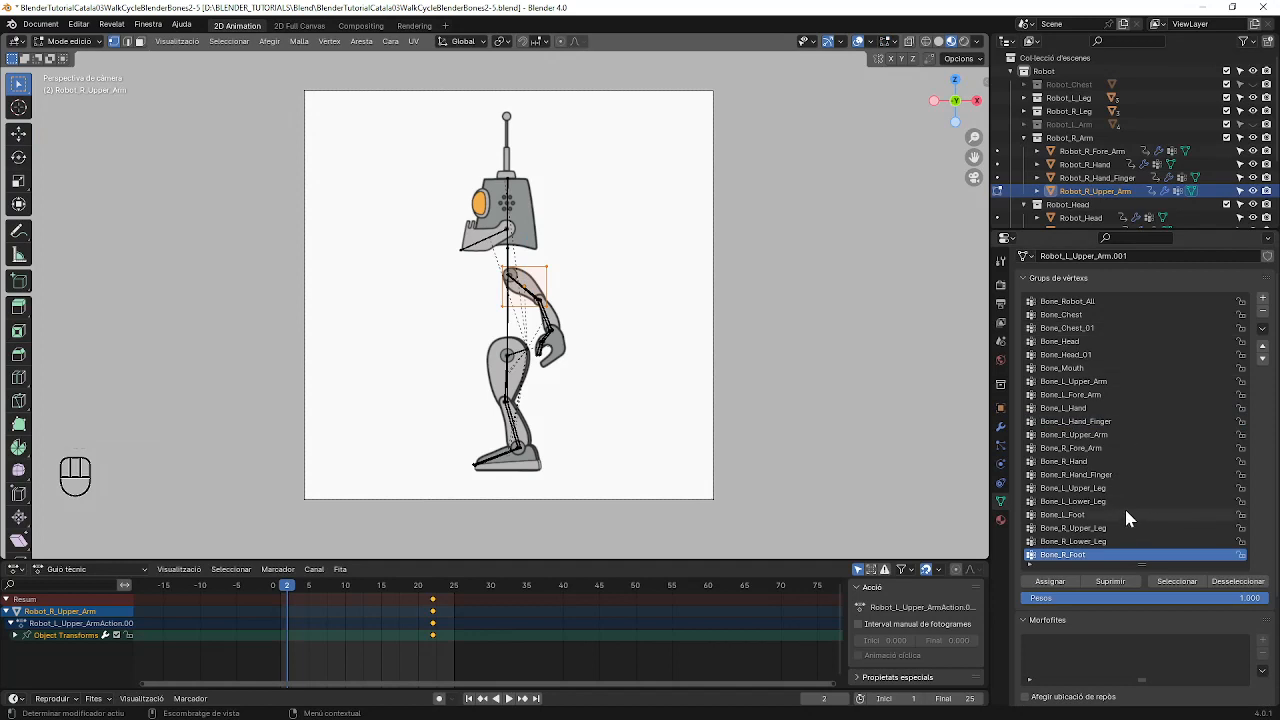
left_click(1075, 435)
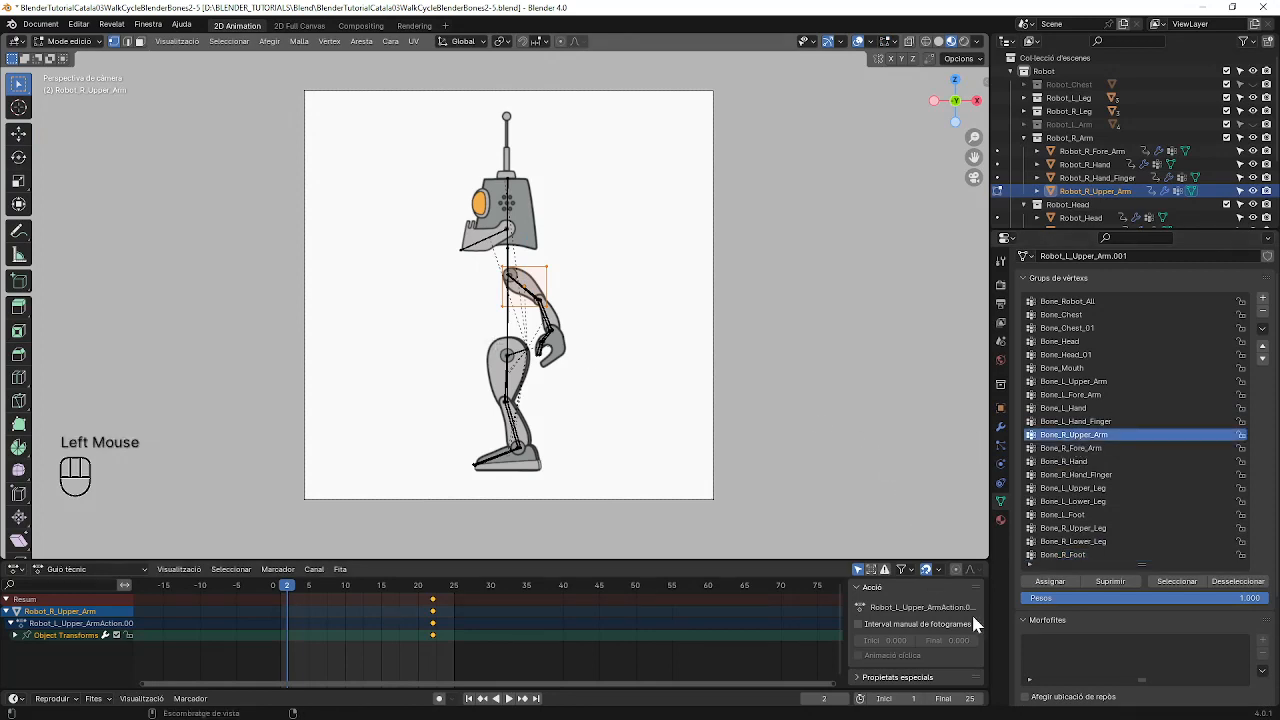
left_click(1048, 581)
key("Tab")
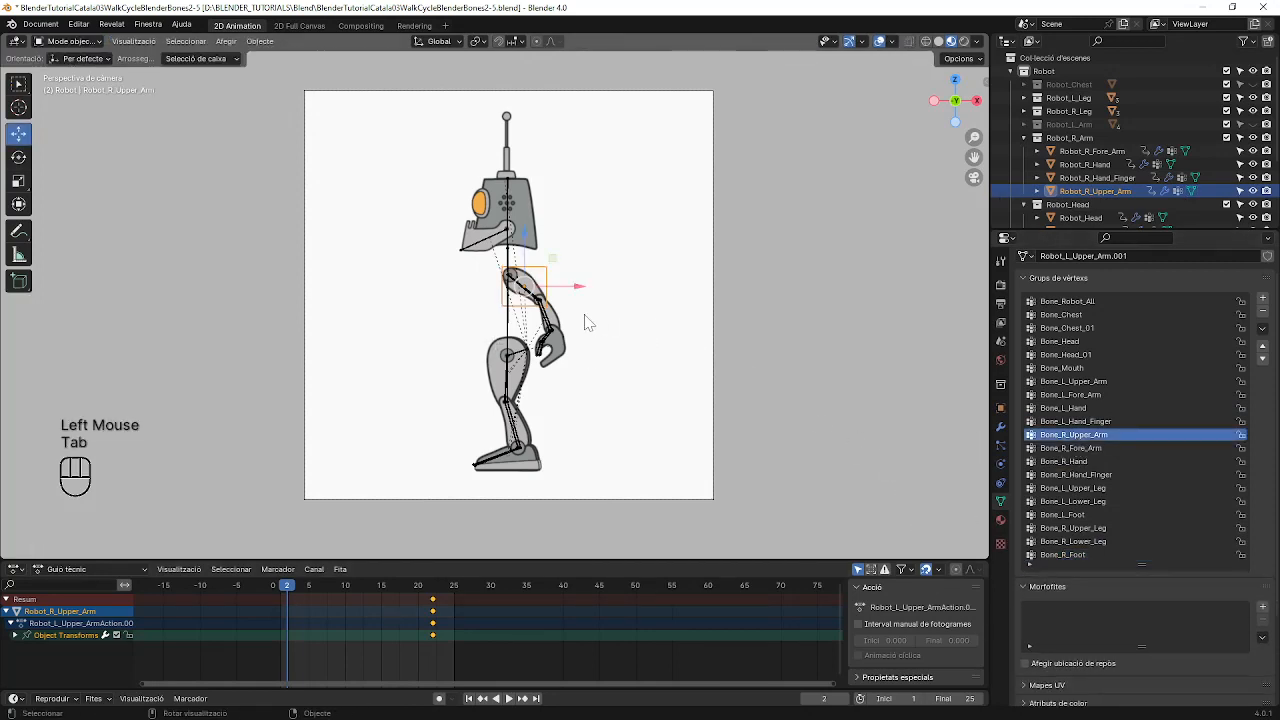
Step: Select Robot_R_Fore_Arm and assign its vertices to the Bone_R_Fore_Arm vertex group in Edit Mode, and return to Object Mode
left_click(578, 318)
key("Tab")
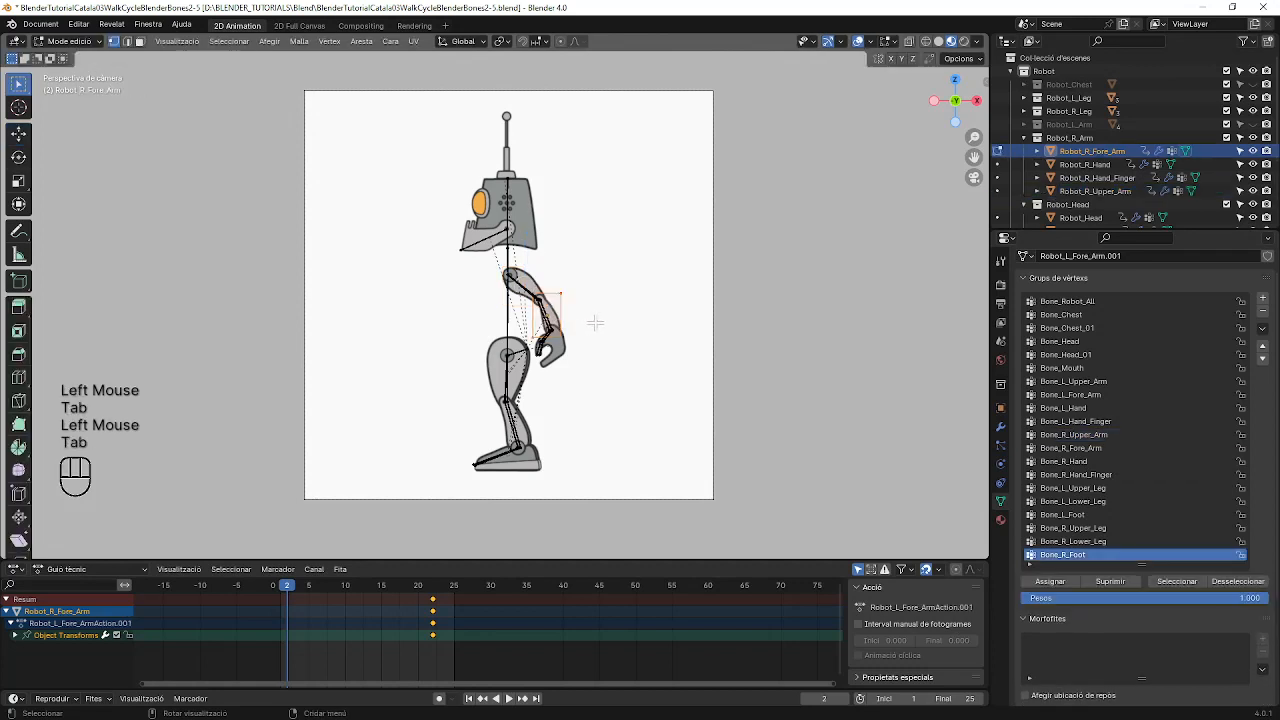
left_click(1079, 450)
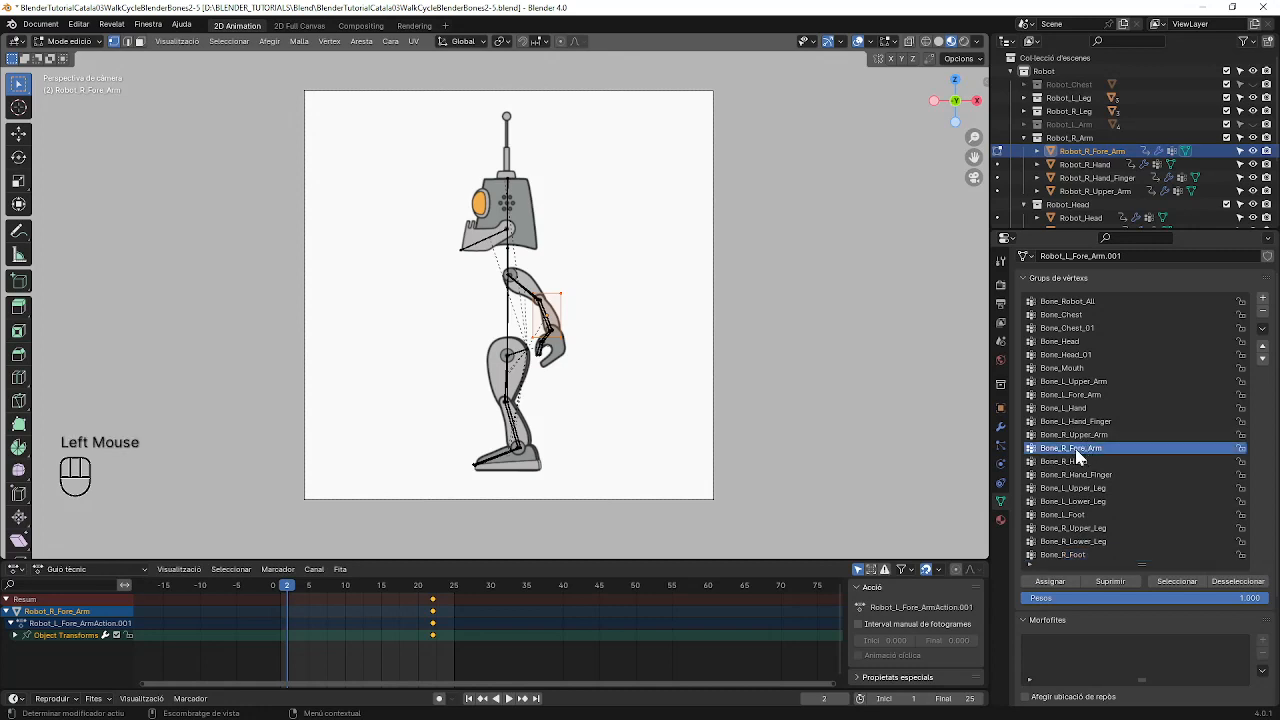
left_click(1060, 581)
key("Tab")
Step: Select Robot_R_Hand and assign its vertices to the Bone_R_Hand vertex group in Edit Mode, and return to Object Mode
left_click(556, 350)
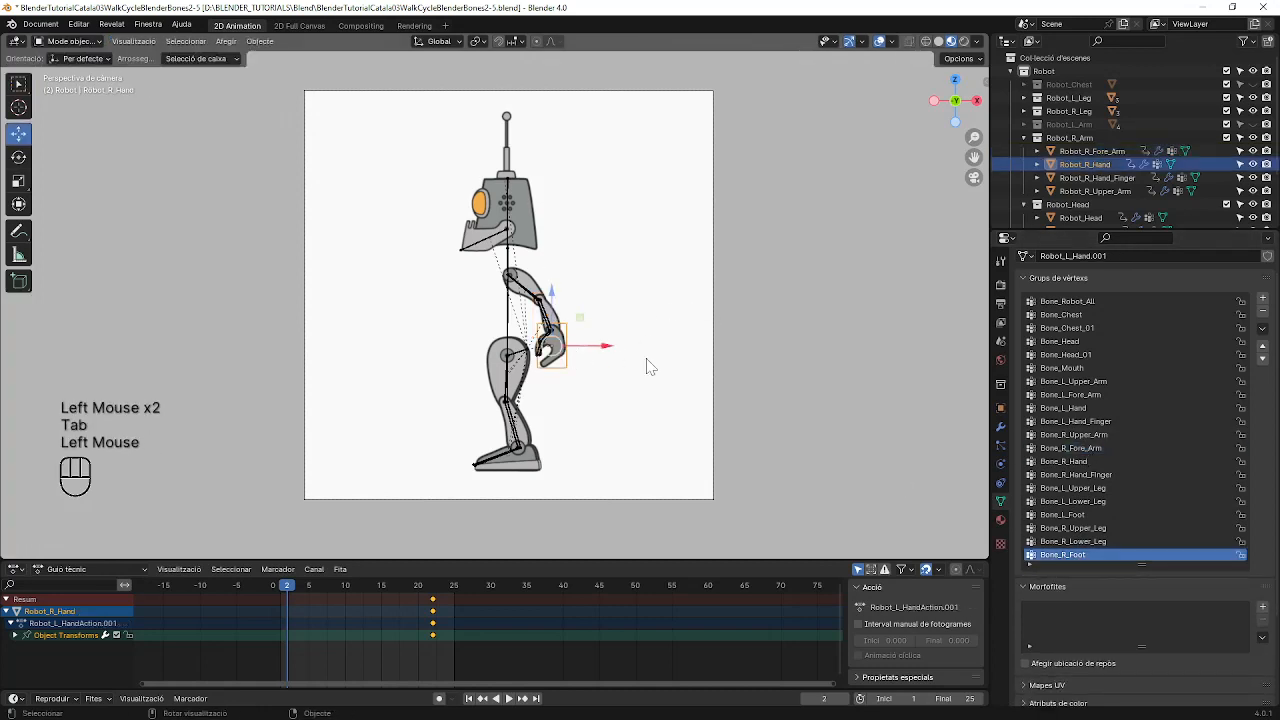
key("Tab")
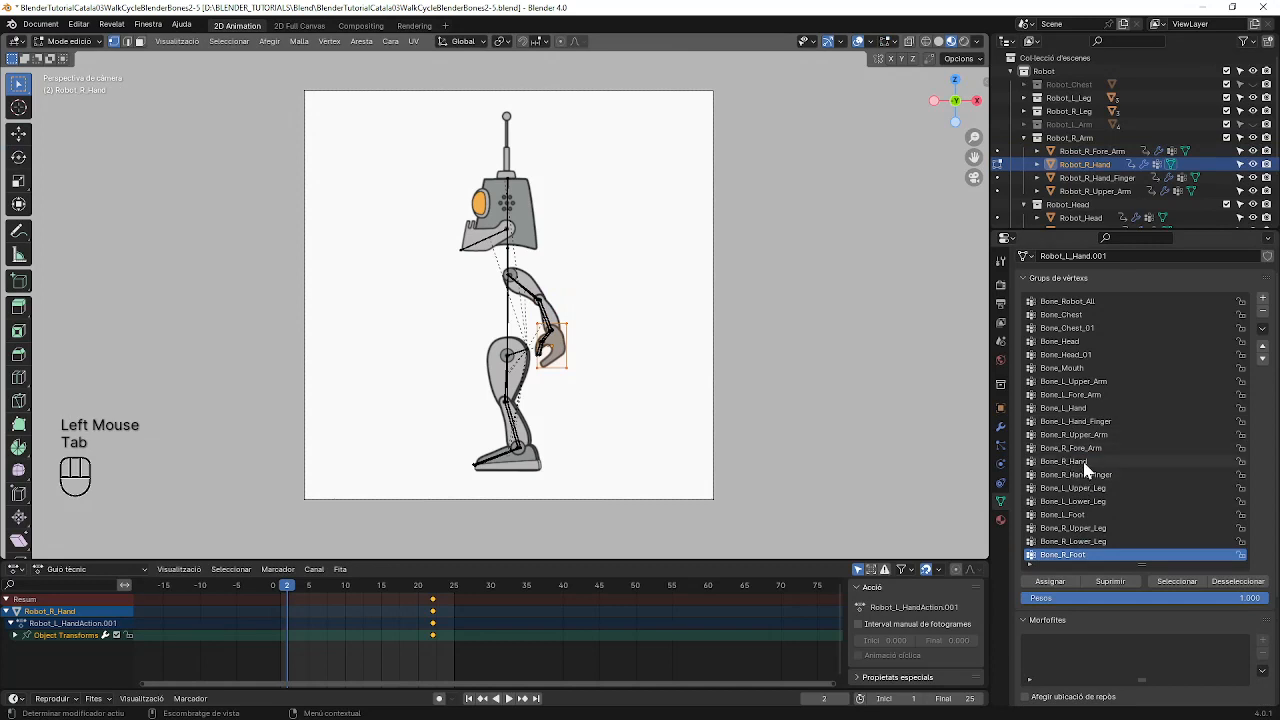
left_click(1082, 463)
left_click(1070, 586)
key("Tab")
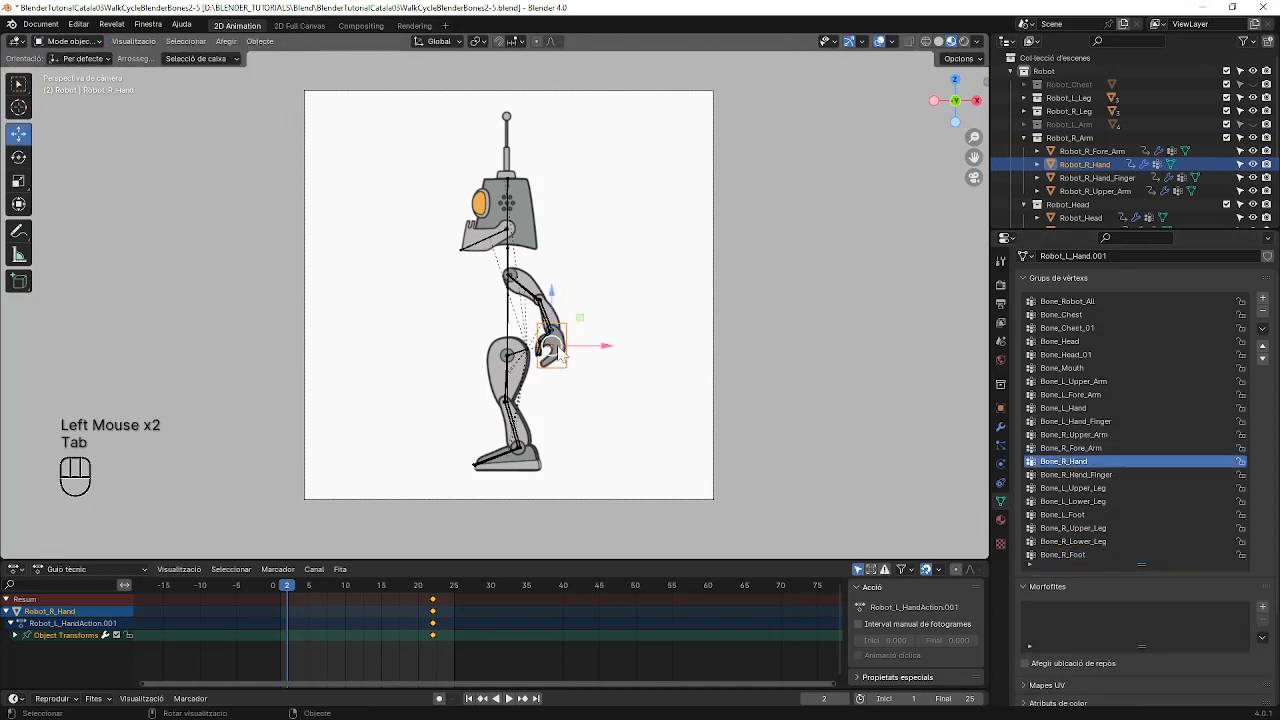
Step: Deselect the Esquelet_Robot armature and disable its selectability in the viewport
left_click(542, 353)
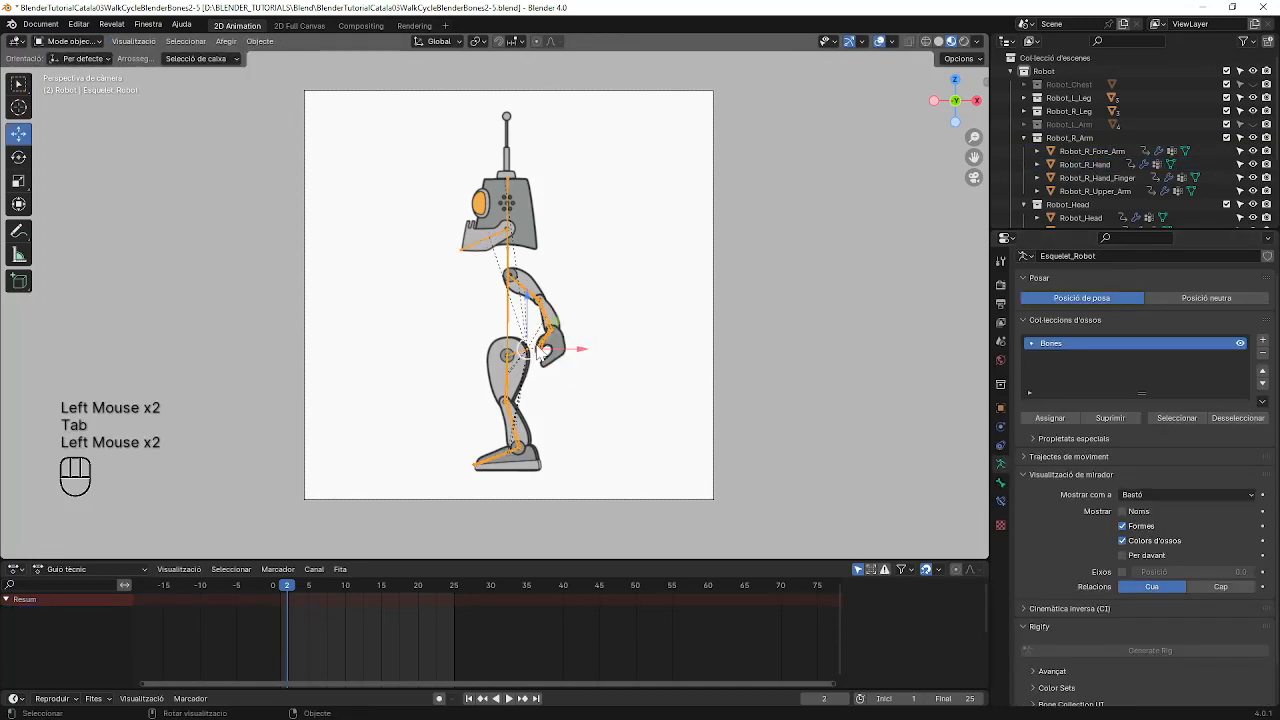
left_click(622, 317)
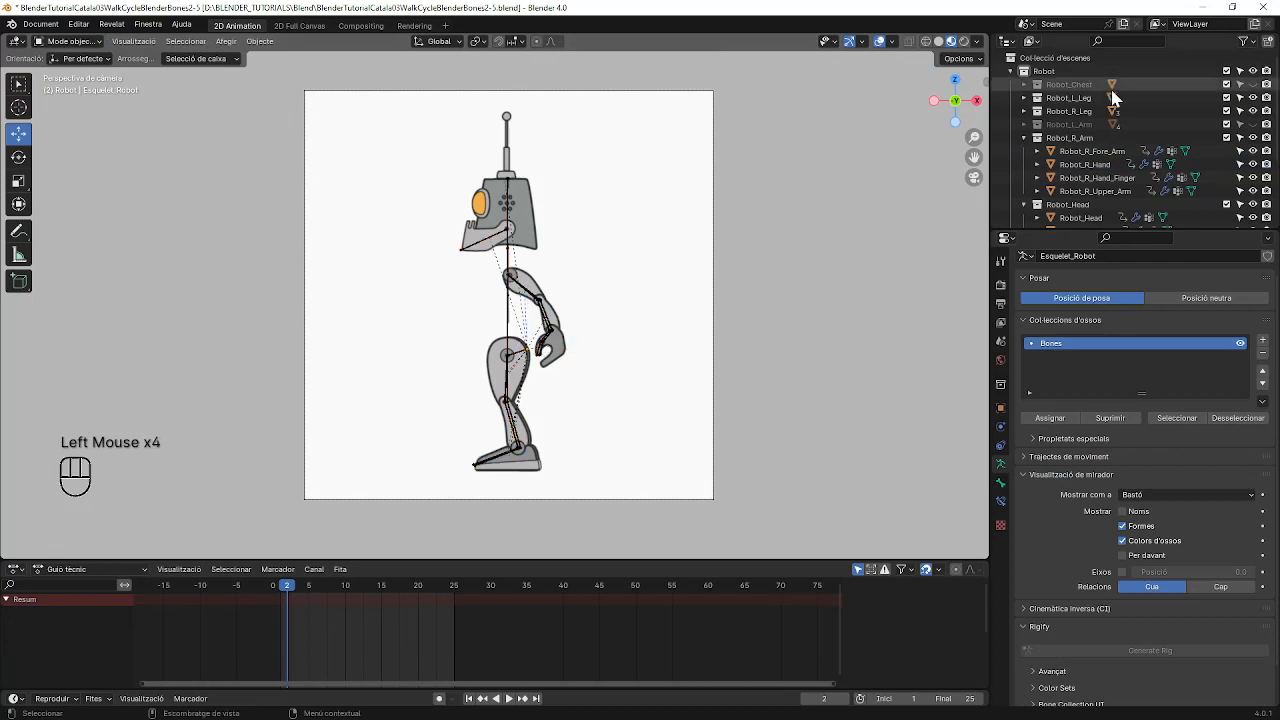
scroll(1180, 195, "down", 3)
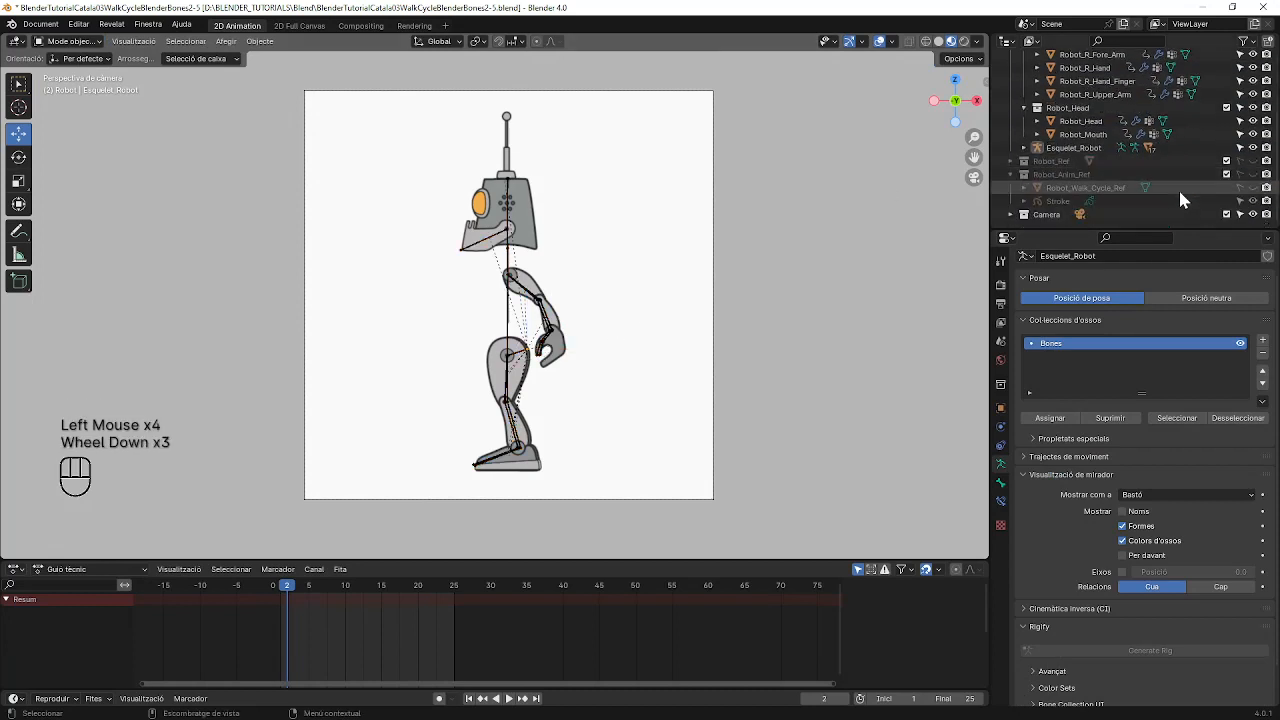
left_click(1240, 149)
Step: Select Robot_R_Hand_Finger and assign its vertices to the Bone_R_Hand_Finger vertex group in Edit Mode, and return to Object Mode
scroll(510, 345, "up", 2)
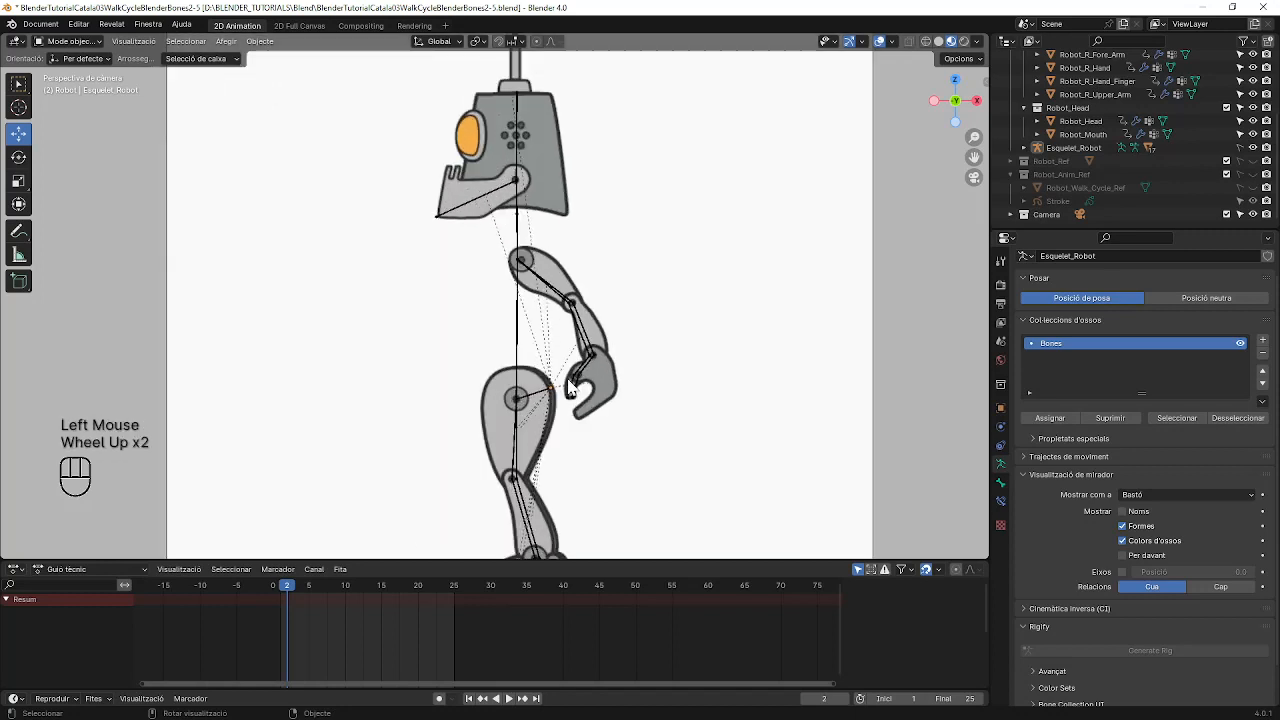
left_click(572, 388)
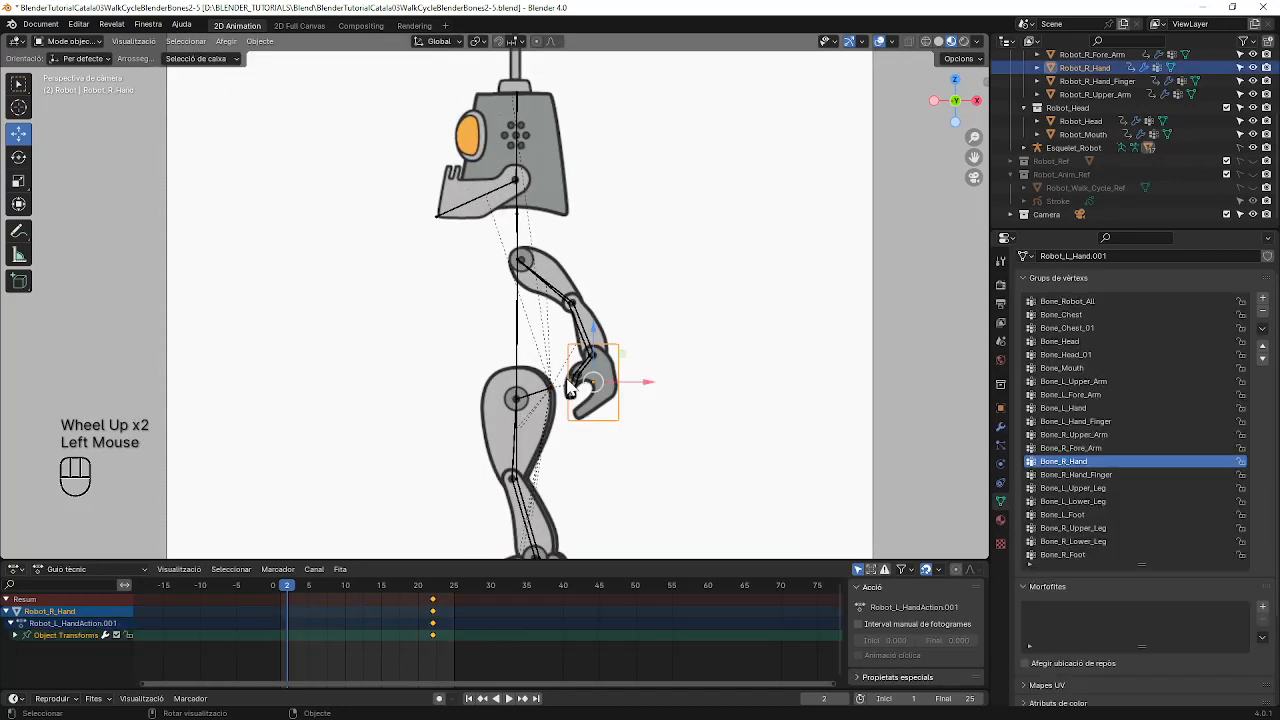
left_click(569, 390)
key("Tab")
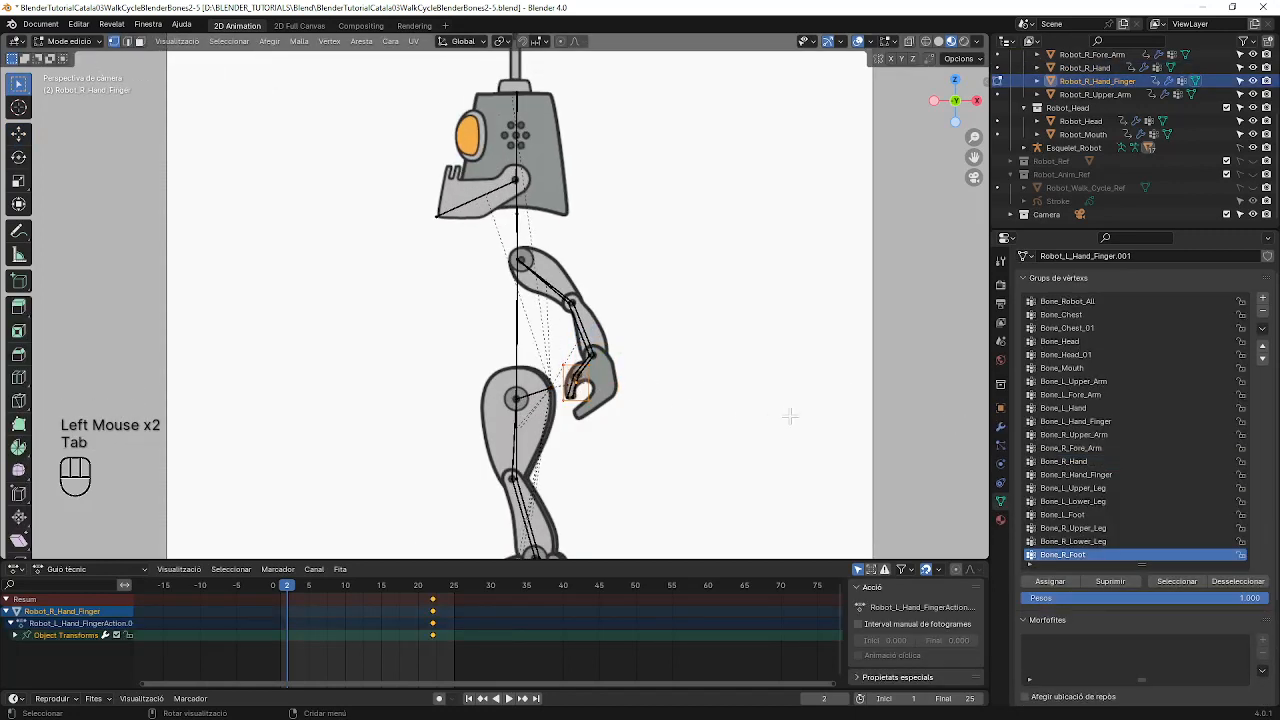
left_click(1097, 474)
left_click(1045, 582)
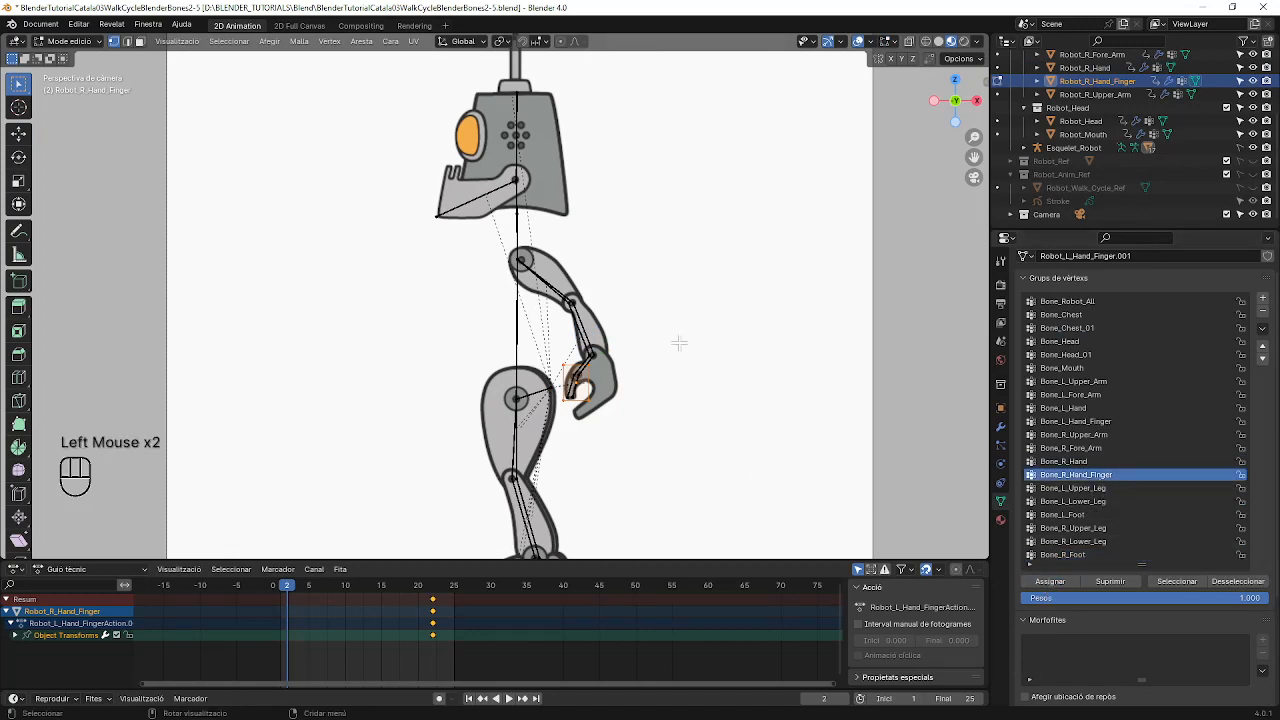
key("Tab")
scroll(644, 346, "down", 2)
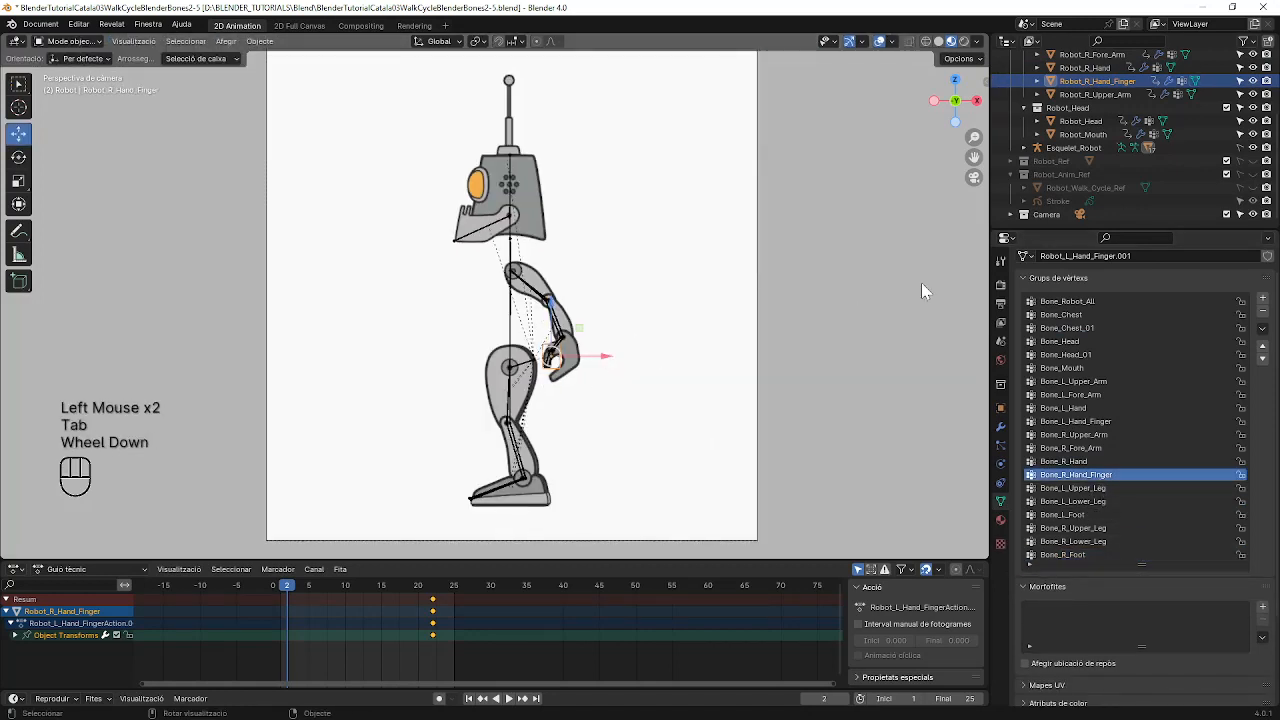
scroll(1140, 95, "up", 2)
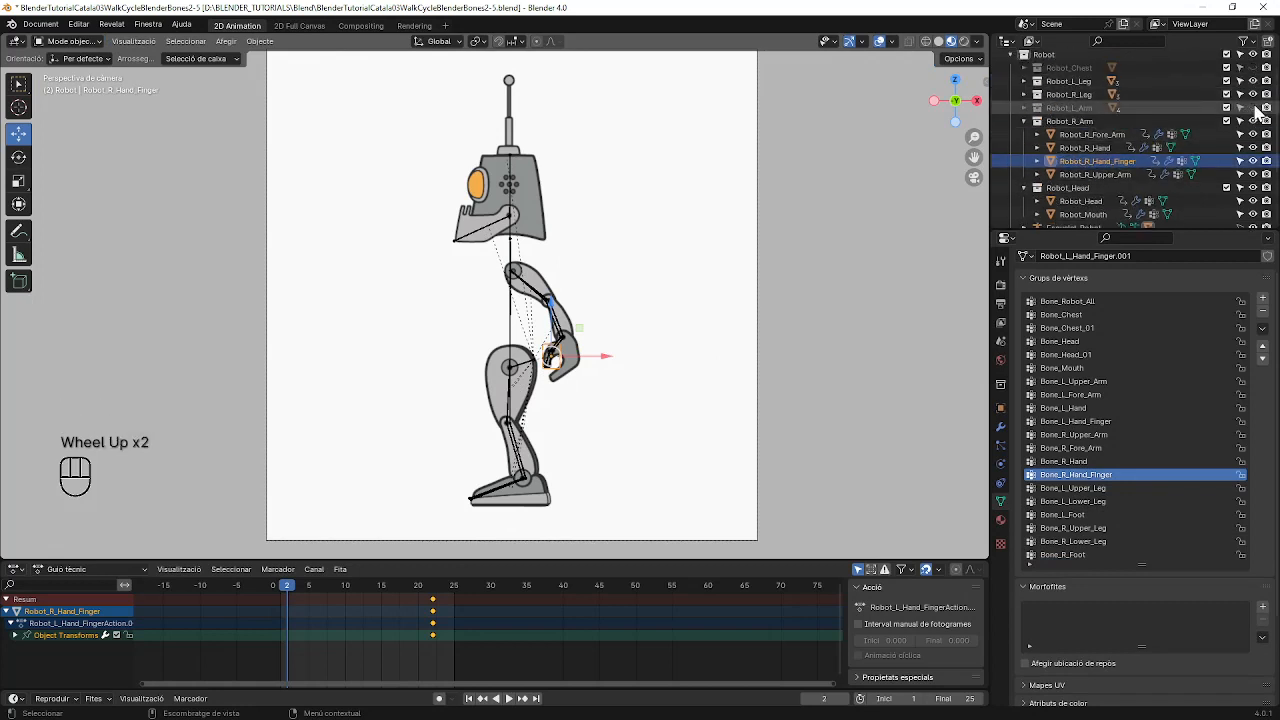
Step: Show the Robot_L_Arm collection with Robot_R_Arm collapsed in the Outliner, and hide the Robot_R_Leg collection
left_click(1253, 107)
left_click(1024, 121)
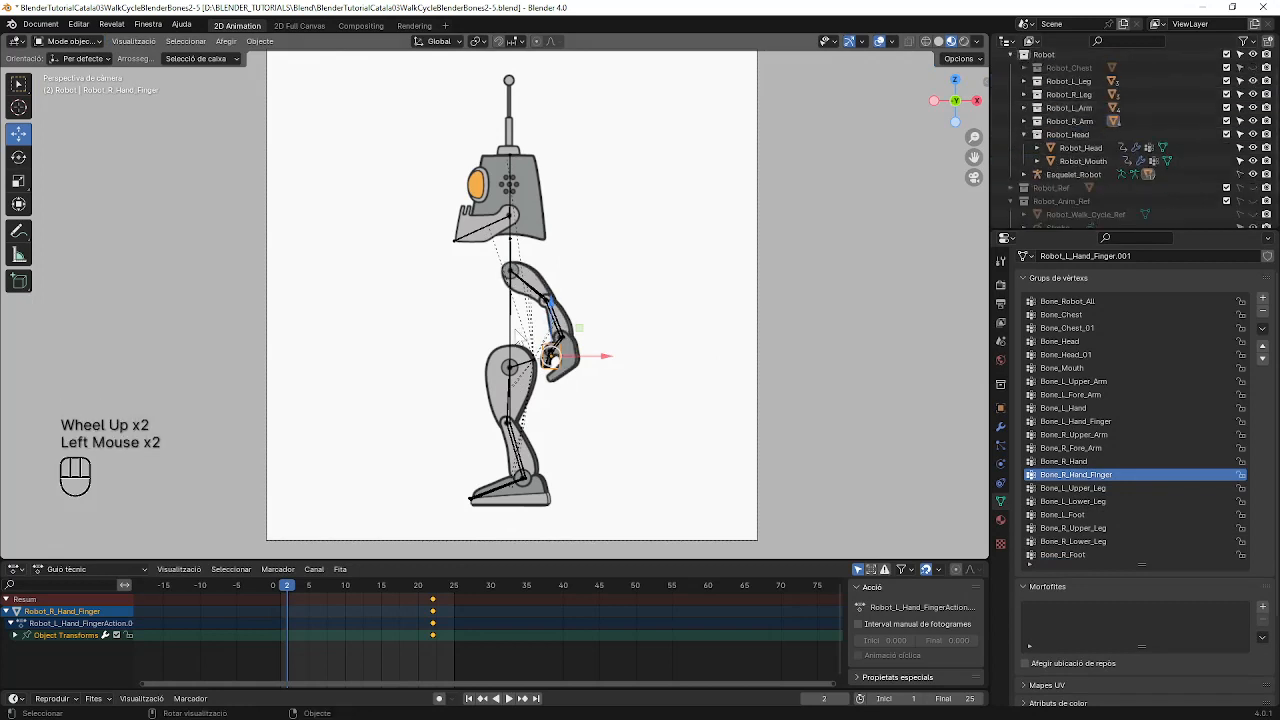
left_click(1253, 94)
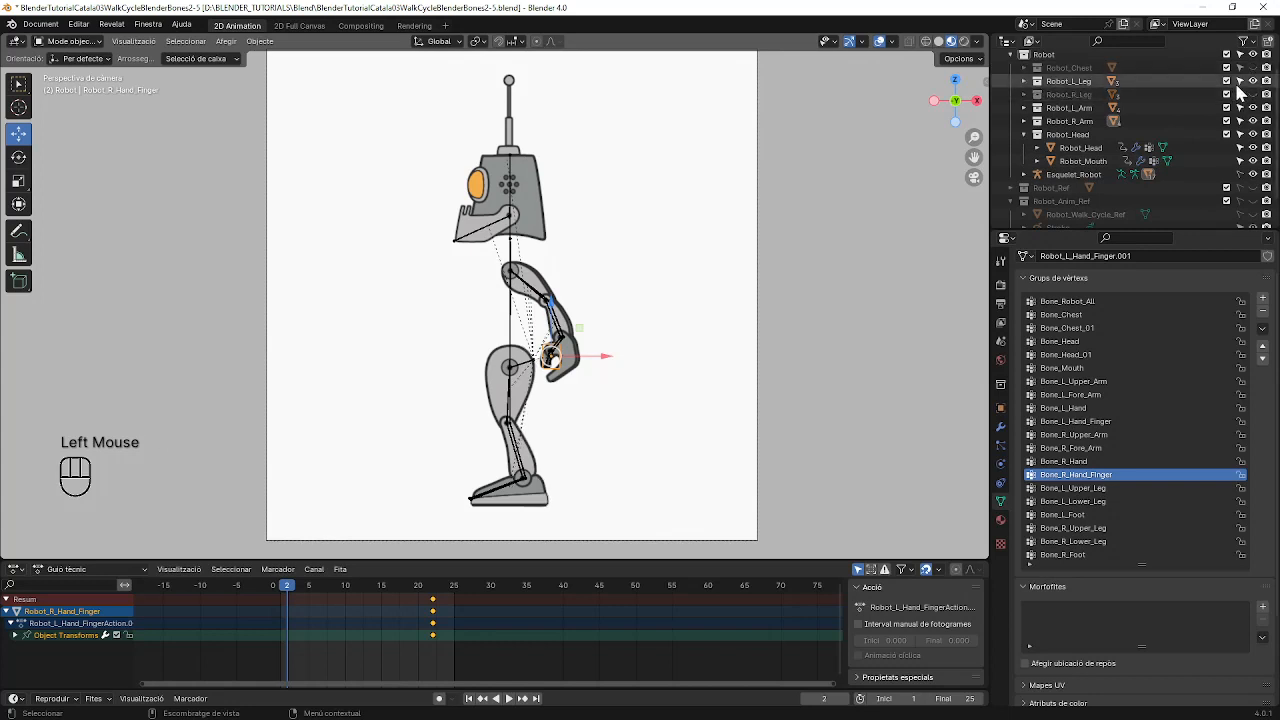
Step: Select Robot_L_Upper_Leg and assign its vertices to the Bone_L_Upper_Leg vertex group in Edit Mode, and return to Object Mode
left_click(497, 390)
key("Tab")
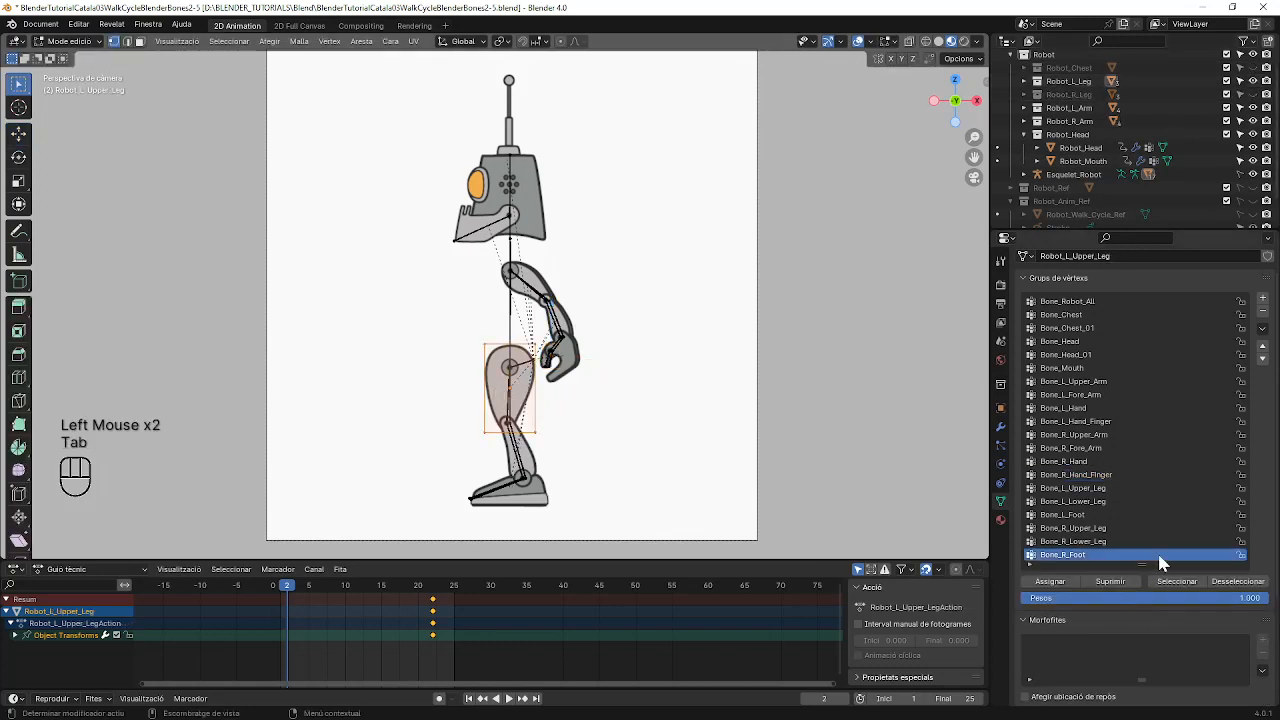
left_click(1096, 488)
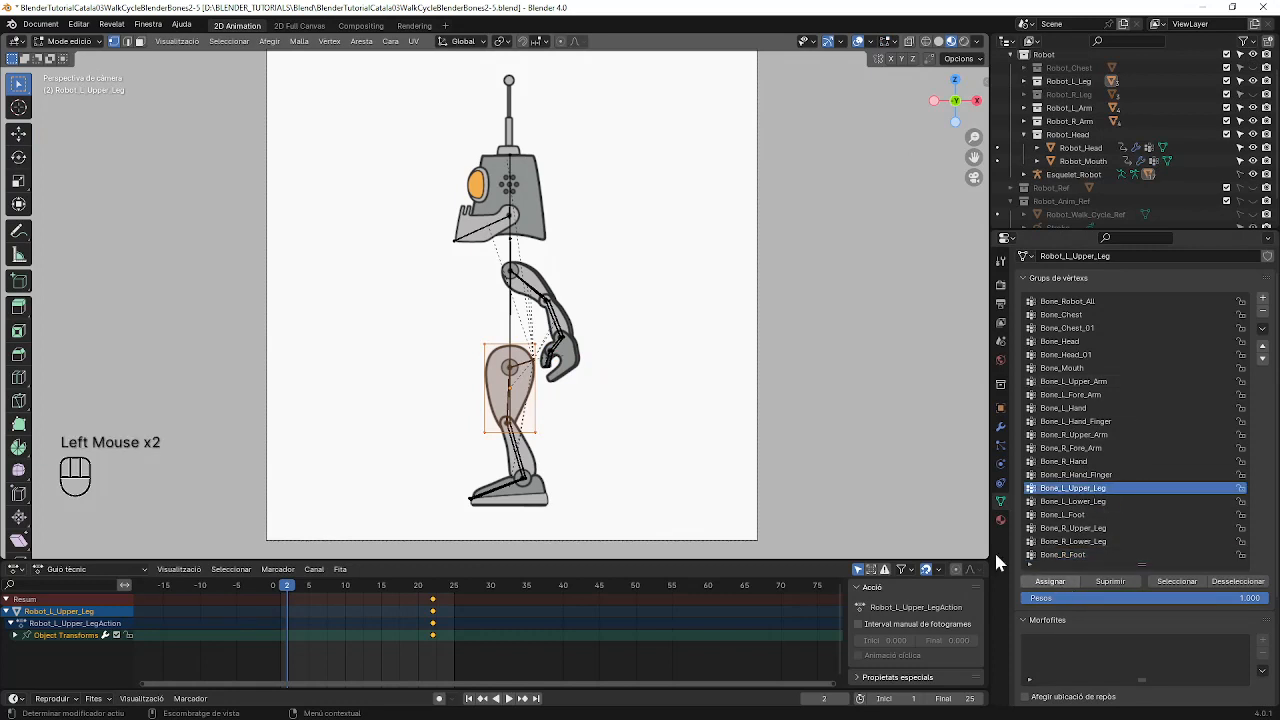
key("Tab")
Step: Select Robot_L_Lower_Leg and assign its vertices to the Bone_L_Lower_Leg vertex group in Edit Mode, and return to Object Mode
left_click(515, 455)
key("Tab")
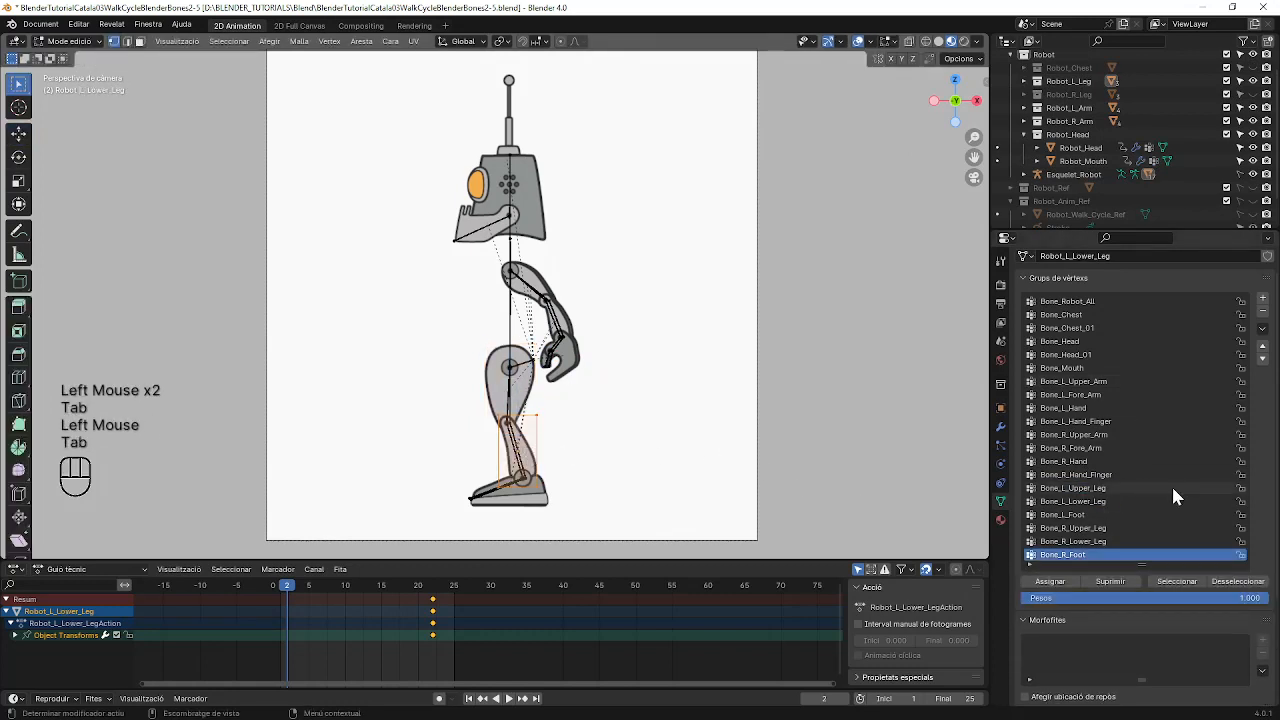
left_click(1086, 502)
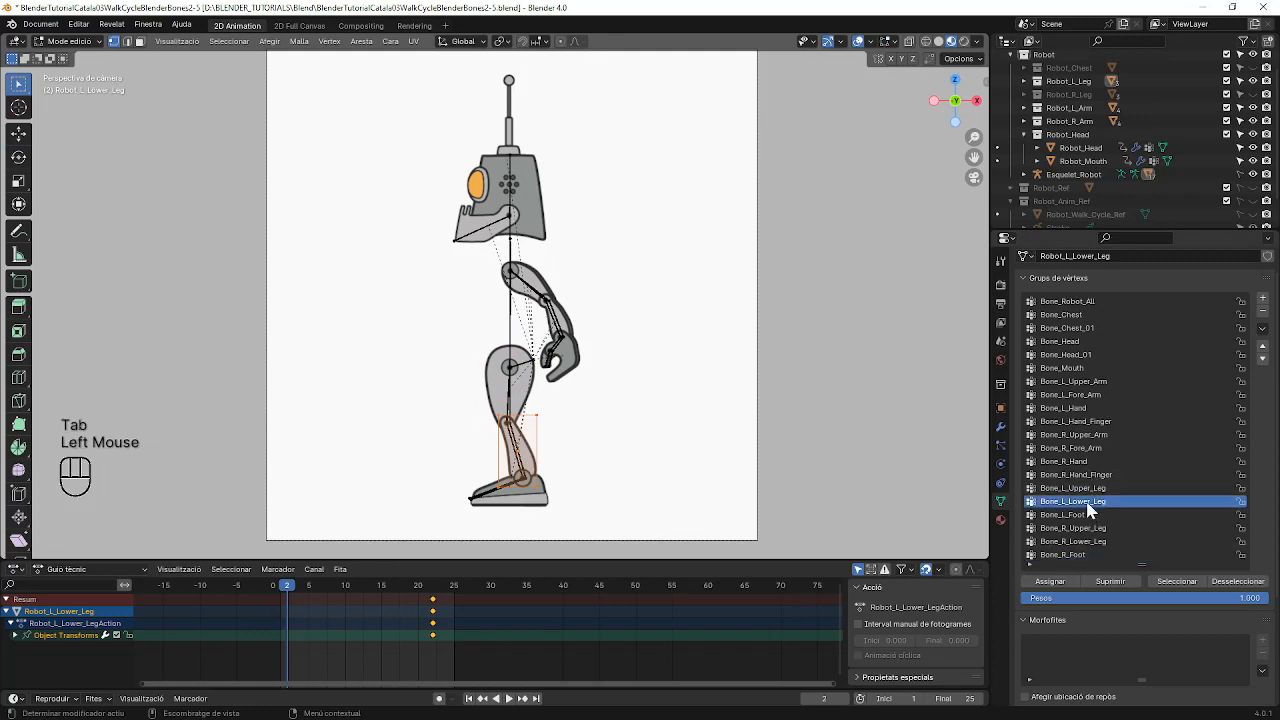
left_click(1069, 580)
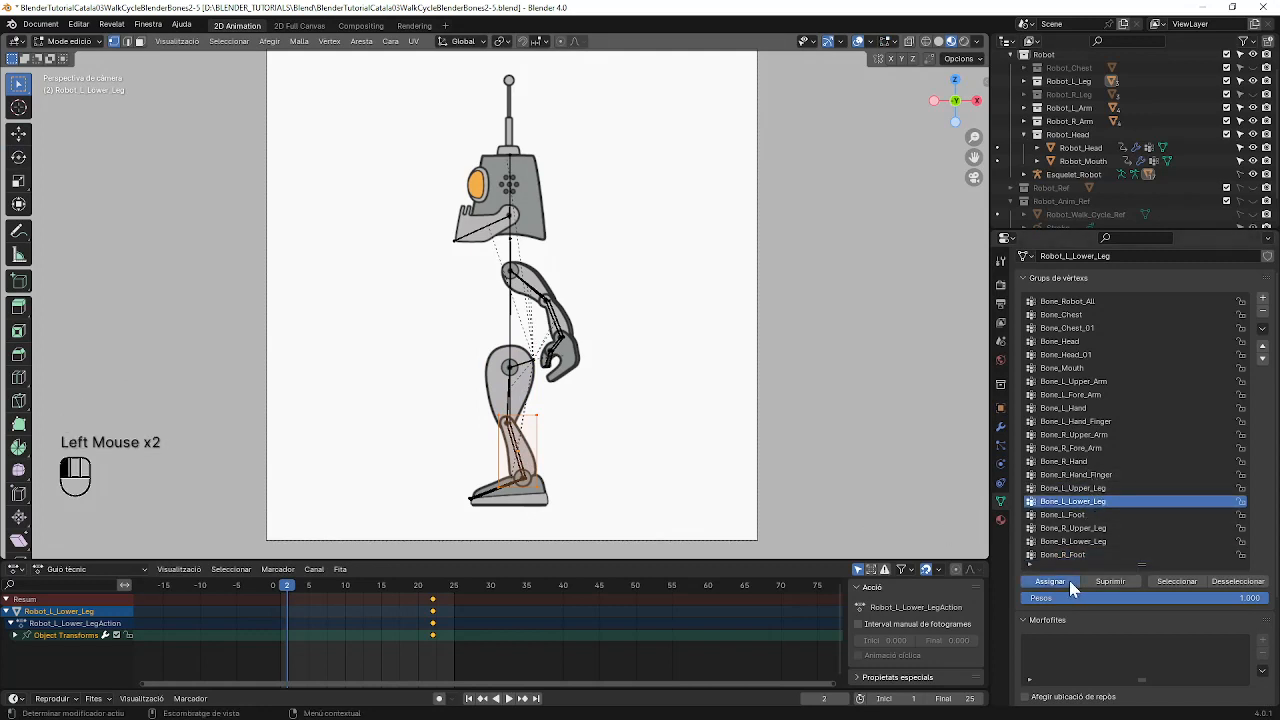
key("Tab")
Step: Select Robot_L_Foot and assign its vertices to the Bone_L_Foot vertex group in Edit Mode, and return to Object Mode
left_click(543, 500)
key("Tab")
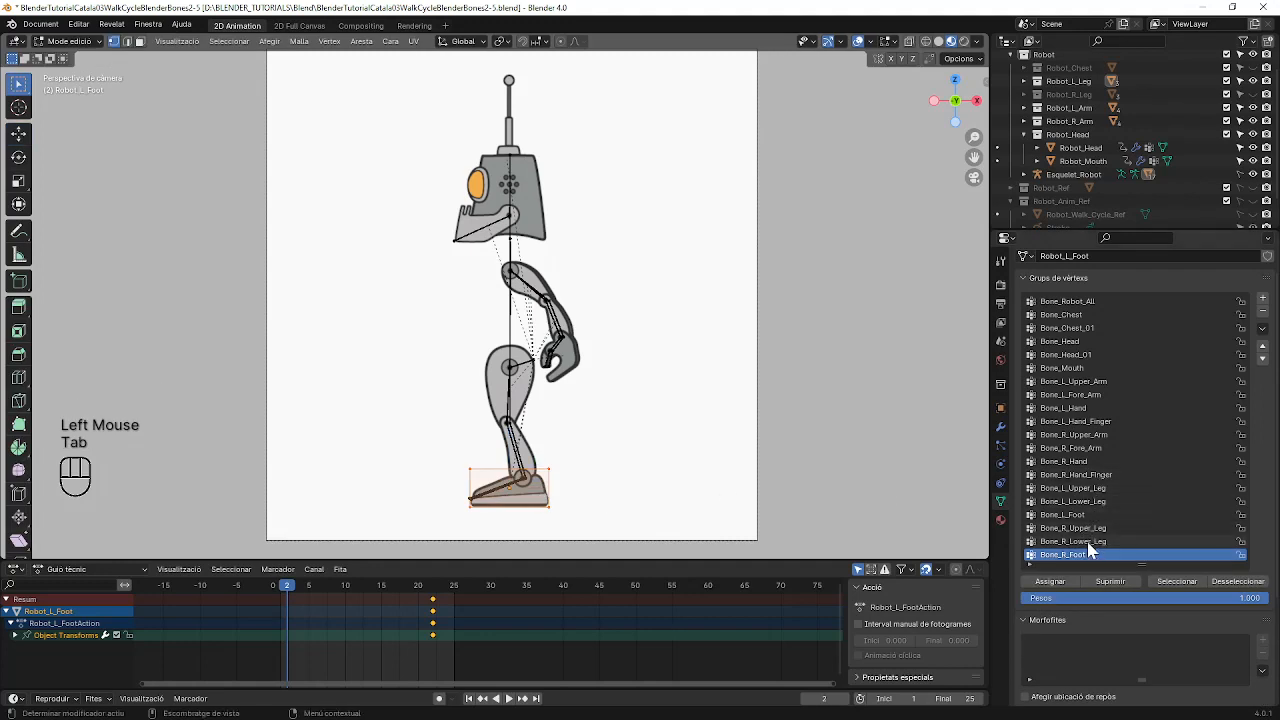
left_click(1080, 514)
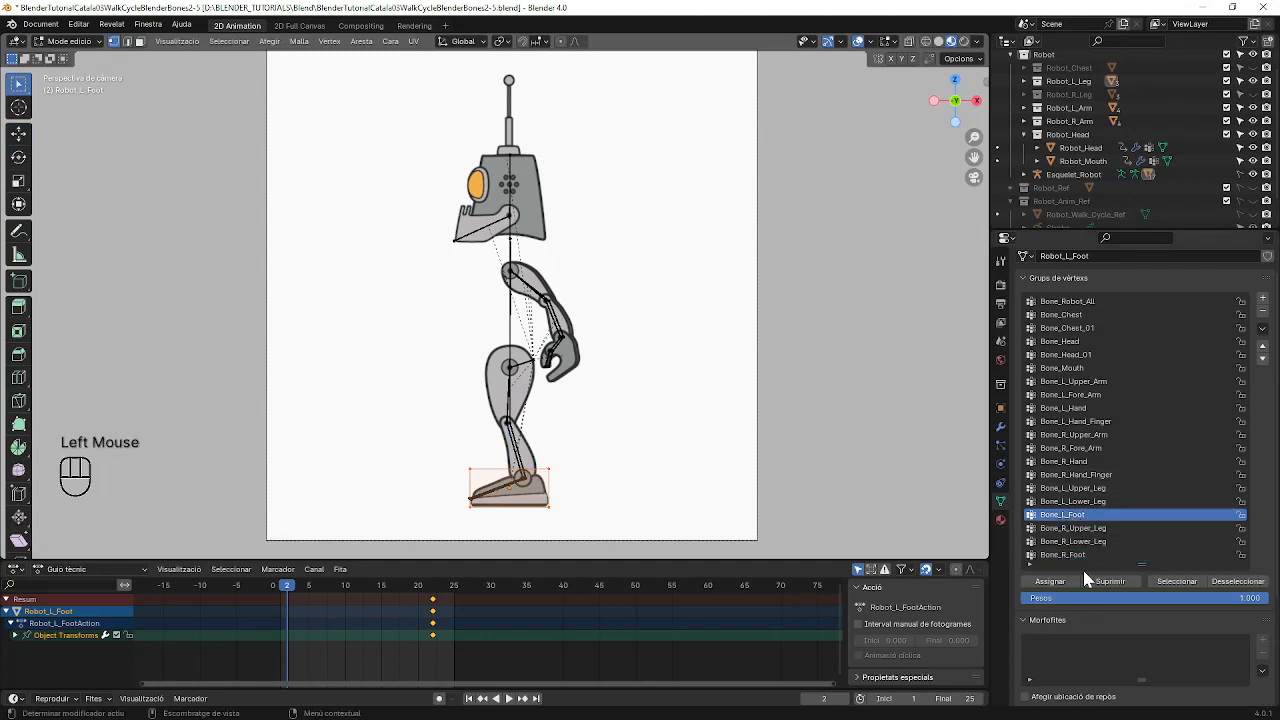
key("Tab")
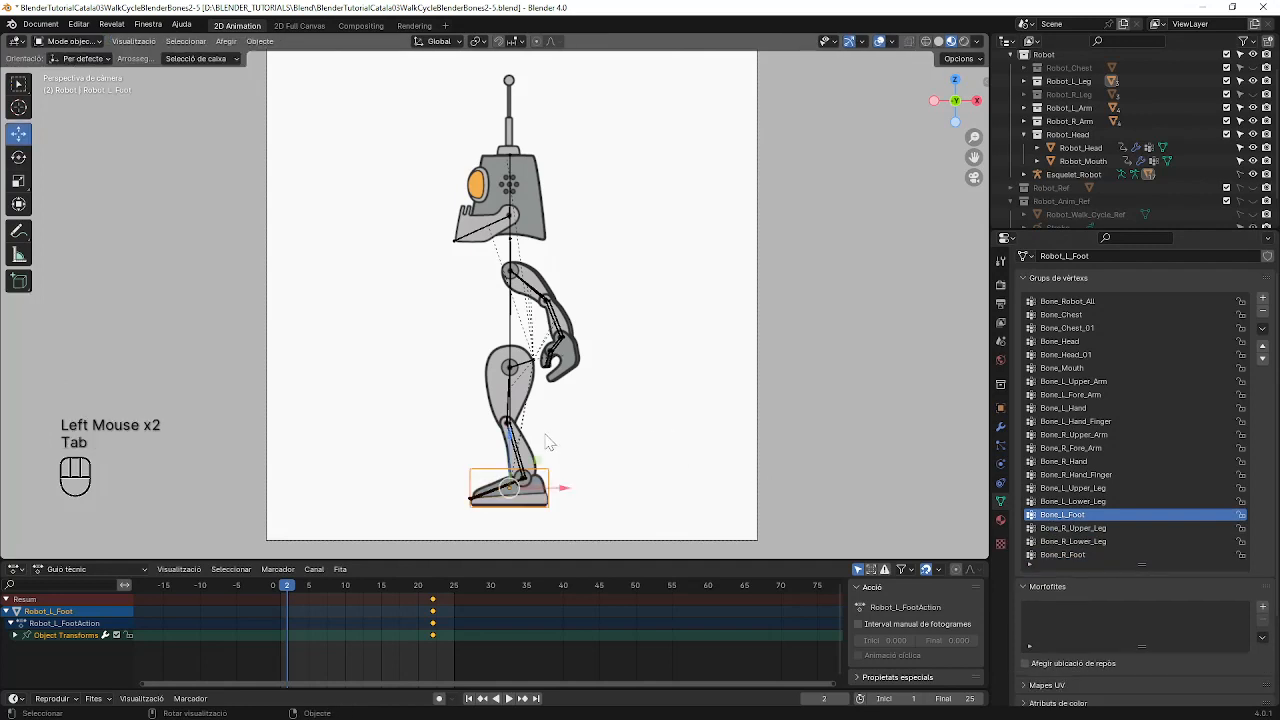
Step: Collapse the Robot_Head collection, and show Robot_R_Leg in place of the Robot_L_Leg collection
left_click(1024, 134)
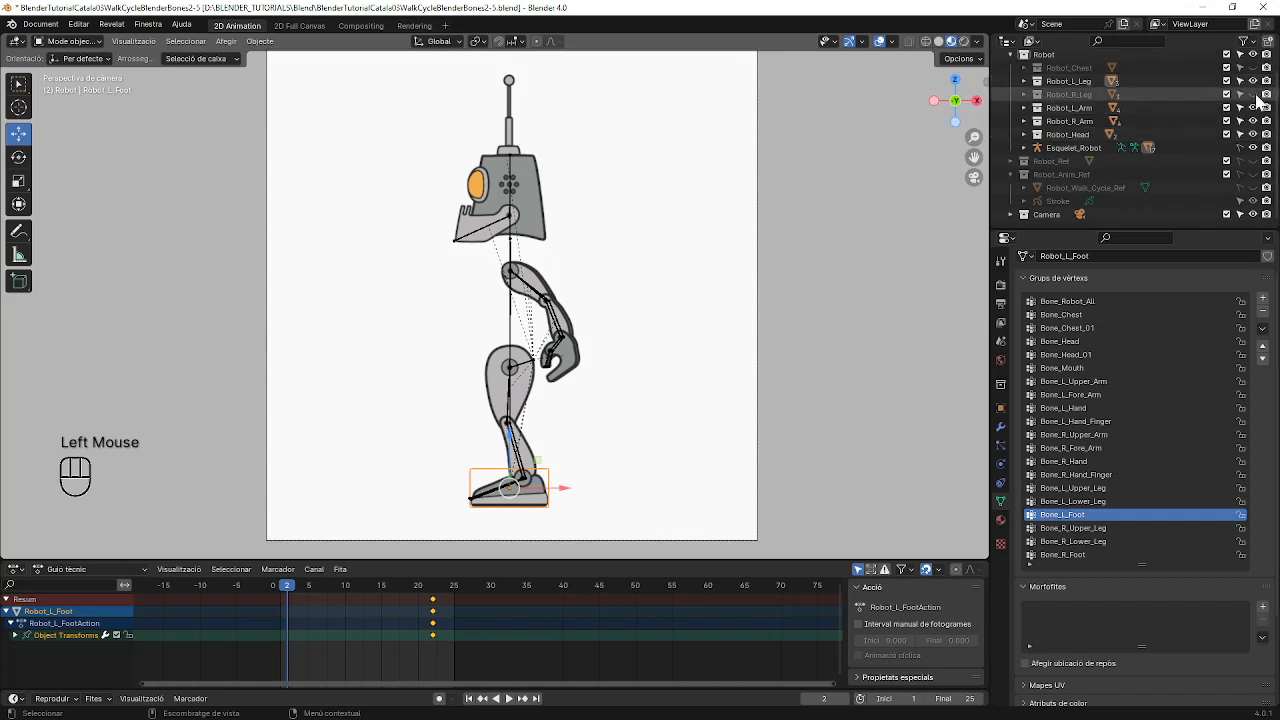
left_click(1253, 94)
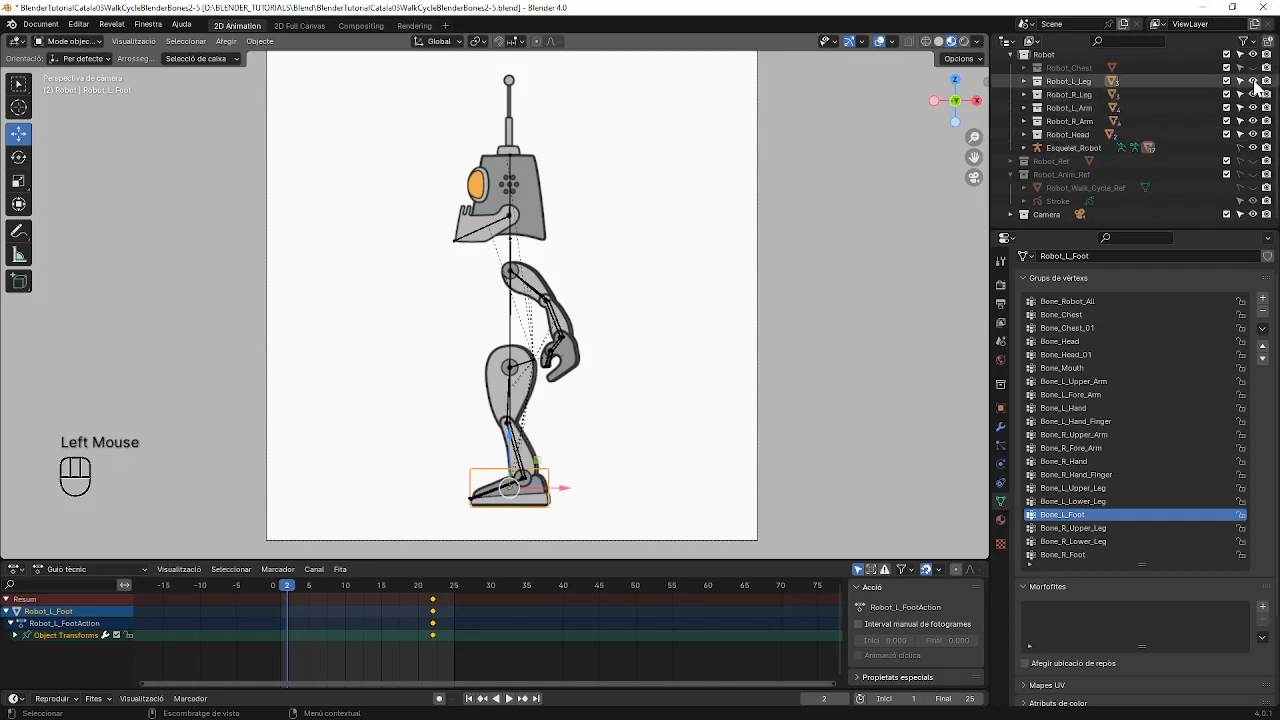
left_click(1253, 81)
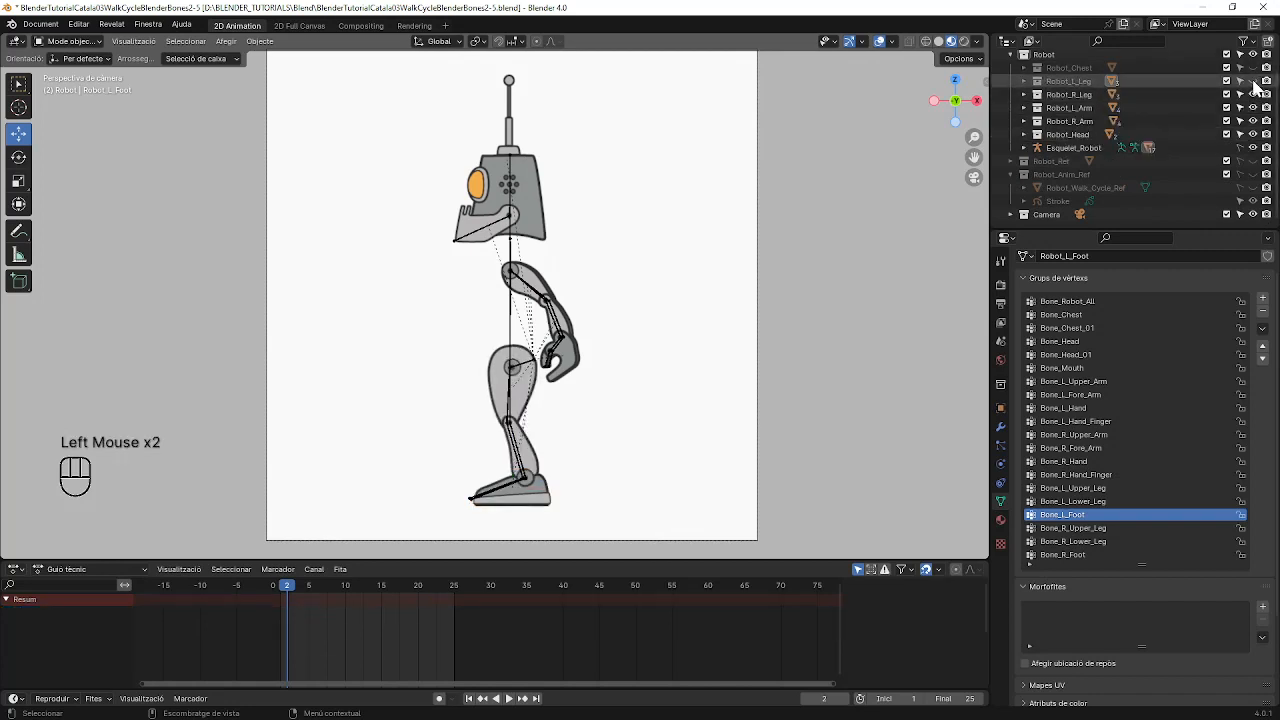
Step: Select Robot_R_Upper_Leg and assign its vertices to the Bone_R_Upper_Leg vertex group in Edit Mode, and return to Object Mode
left_click(530, 395)
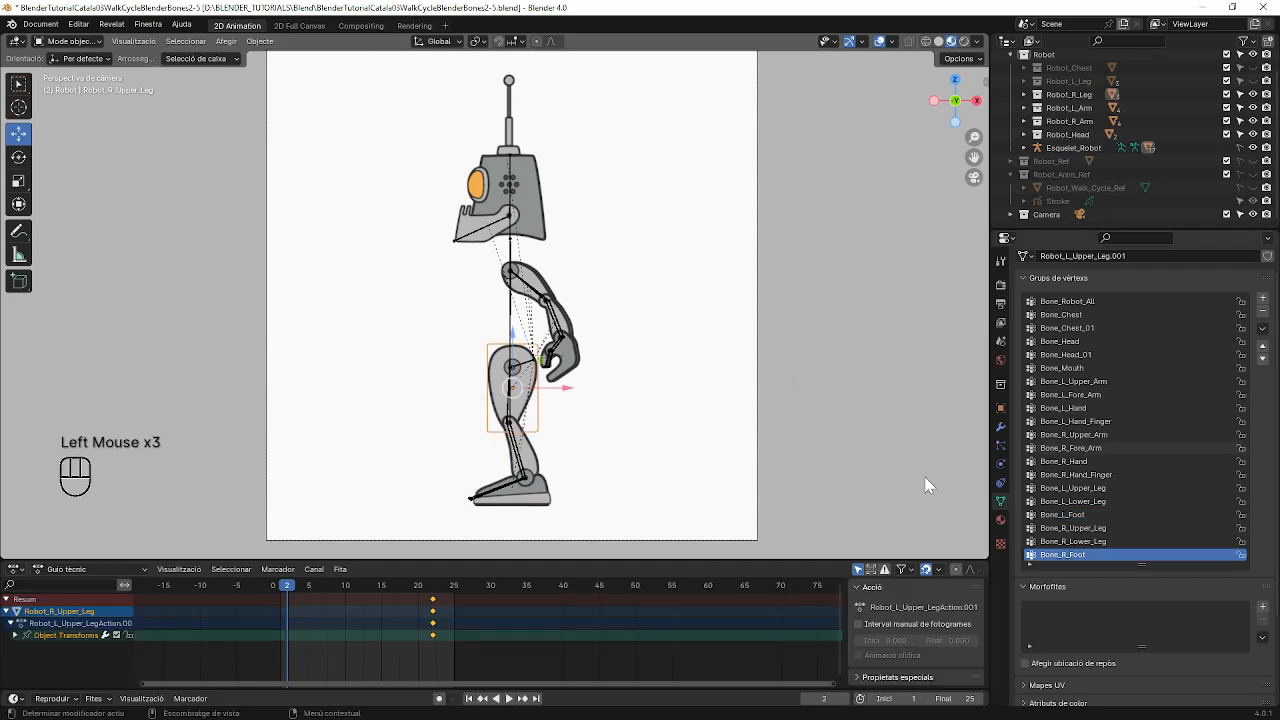
key("Tab")
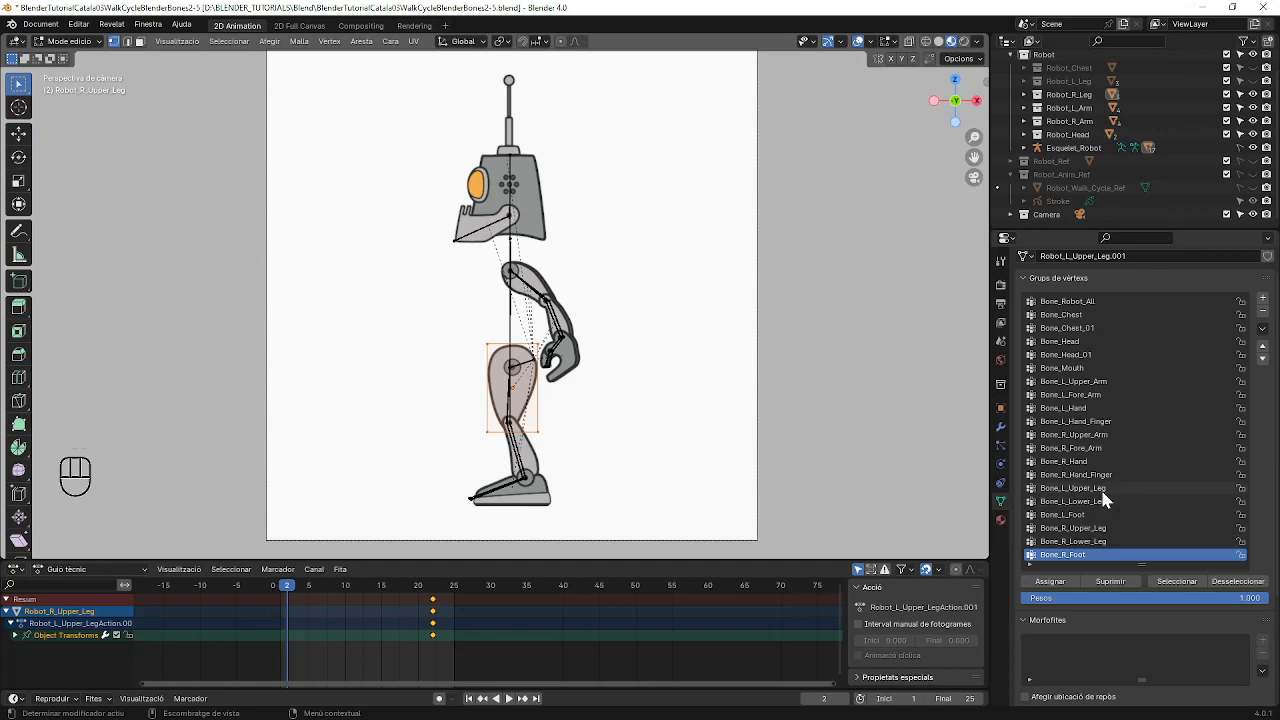
scroll(1102, 492, "down", 1)
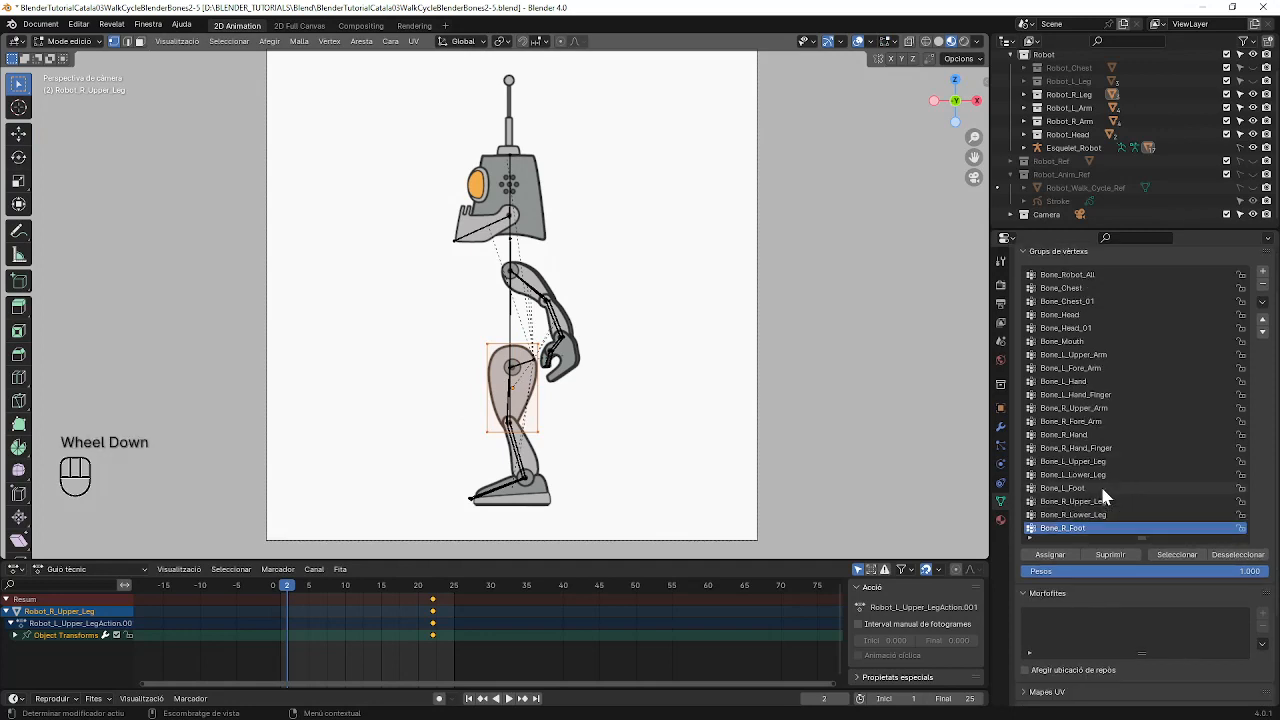
left_click(1086, 501)
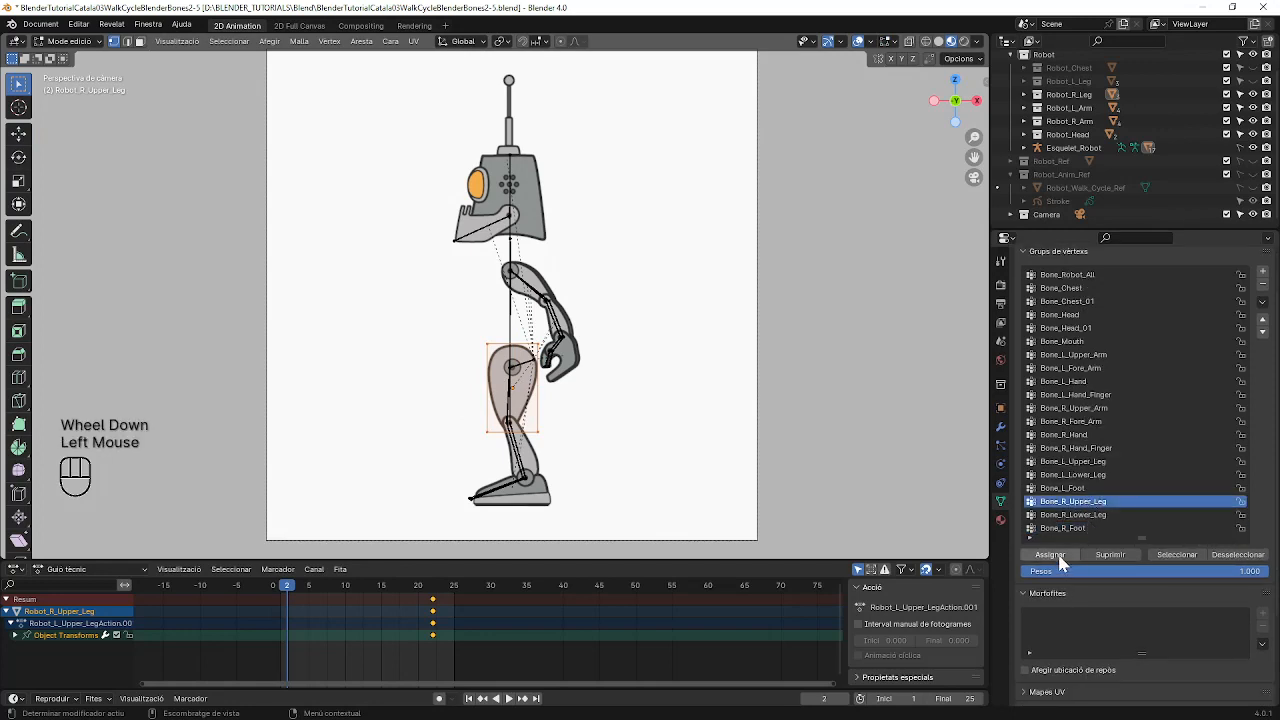
left_click(1050, 555)
key("Tab")
Step: Select Robot_R_Lower_Leg and assign its vertices to the Bone_R_Lower_Leg vertex group in Edit Mode, and return to Object Mode
left_click(545, 452)
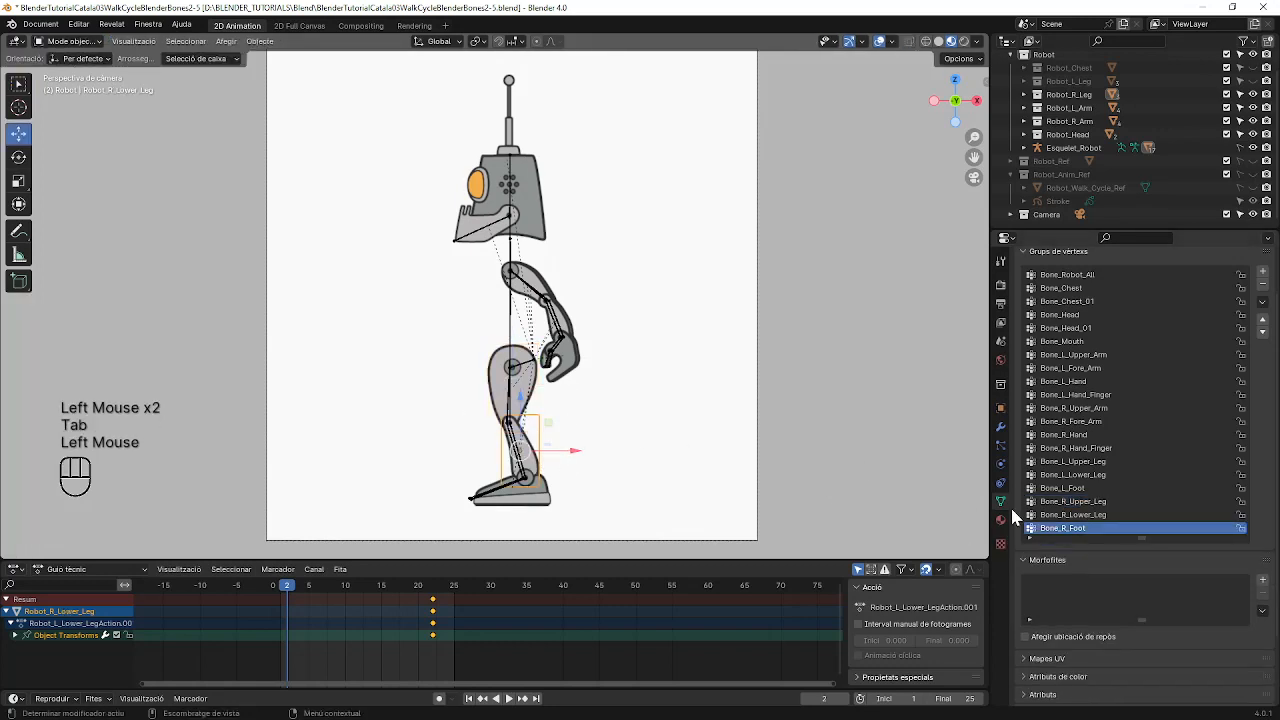
key("Tab")
left_click(1085, 514)
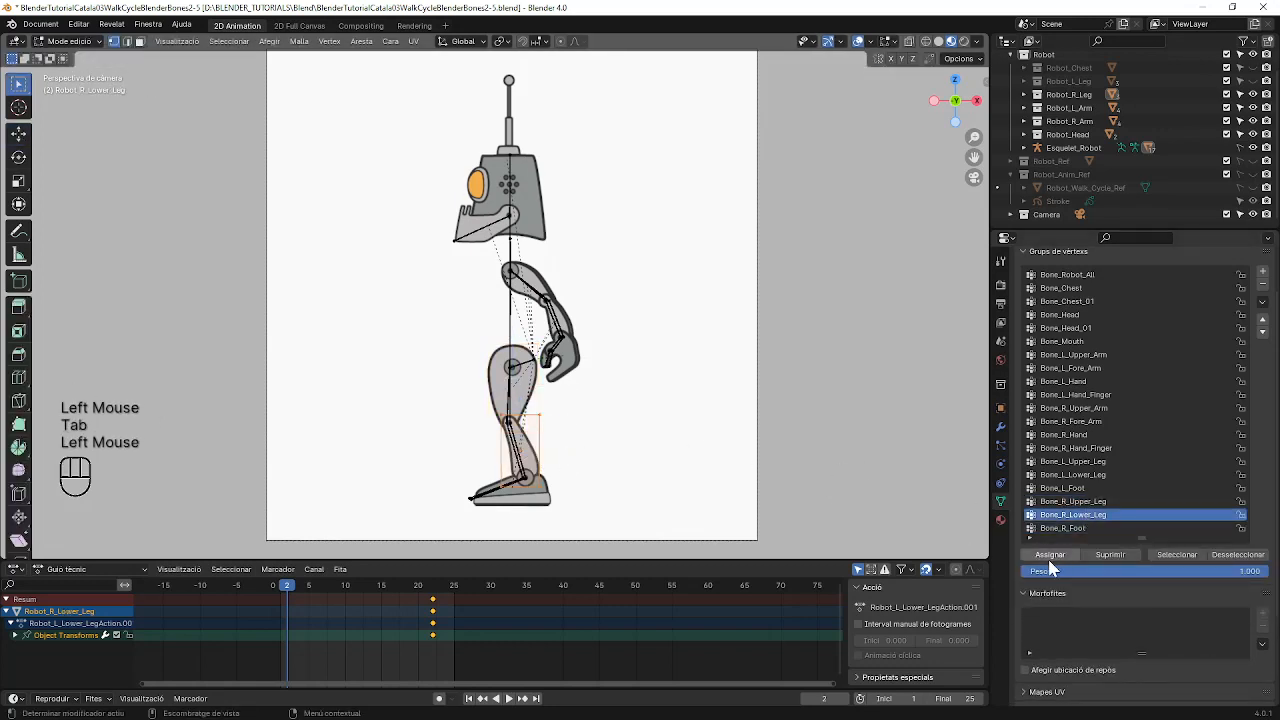
left_click(1050, 556)
key("Tab")
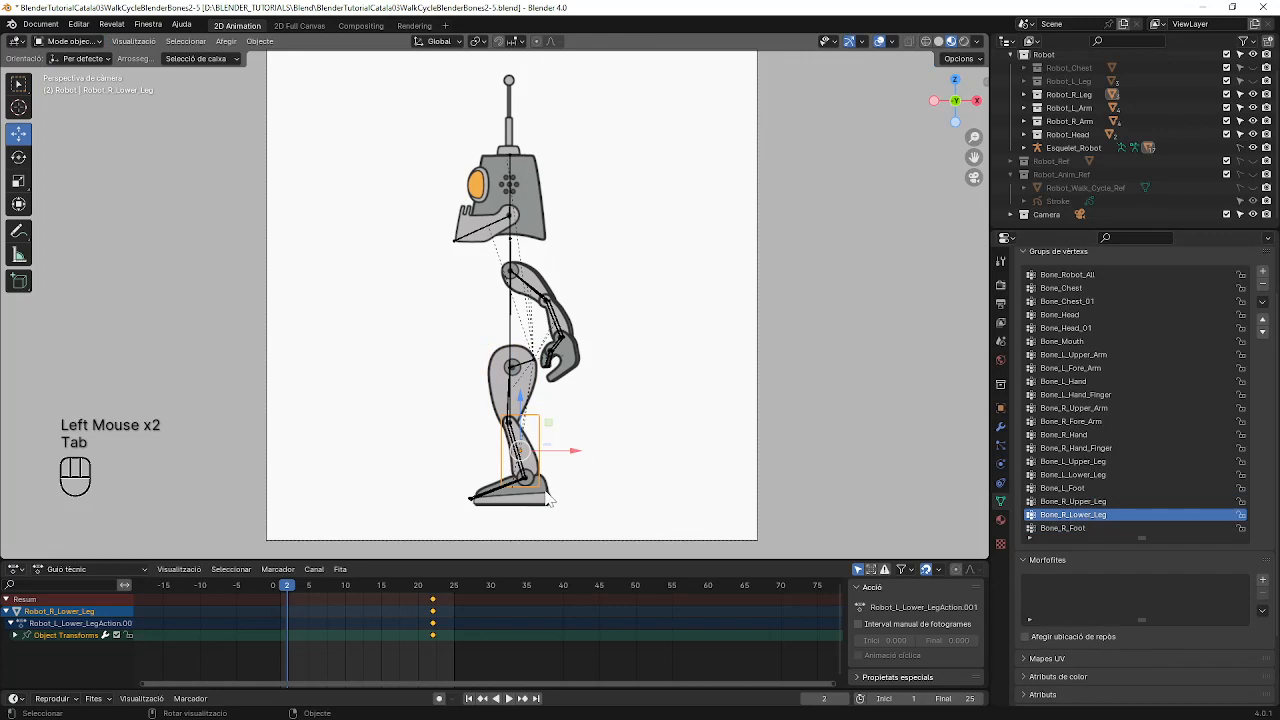
Step: Select Robot_R_Foot and assign its vertices to the Bone_R_Foot vertex group in Edit Mode, and return to Object Mode
left_click(548, 498)
key("Tab")
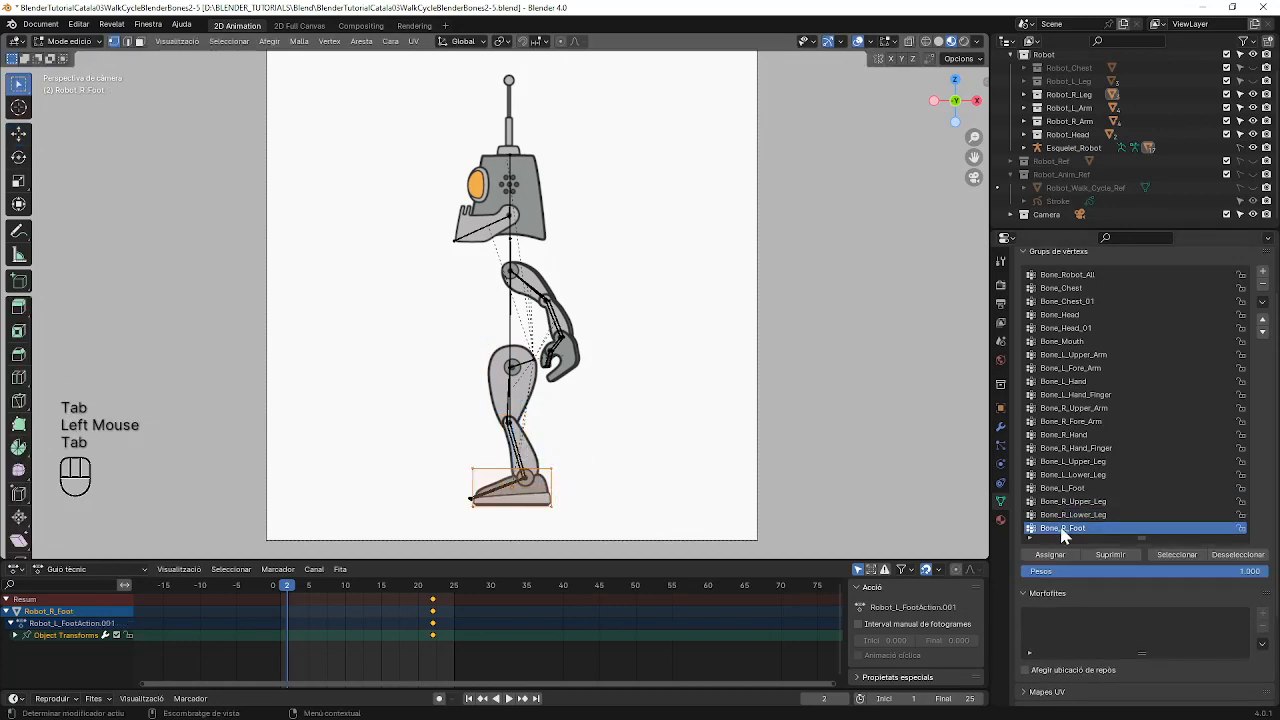
left_click(1064, 531)
left_click(1058, 554)
key("Tab")
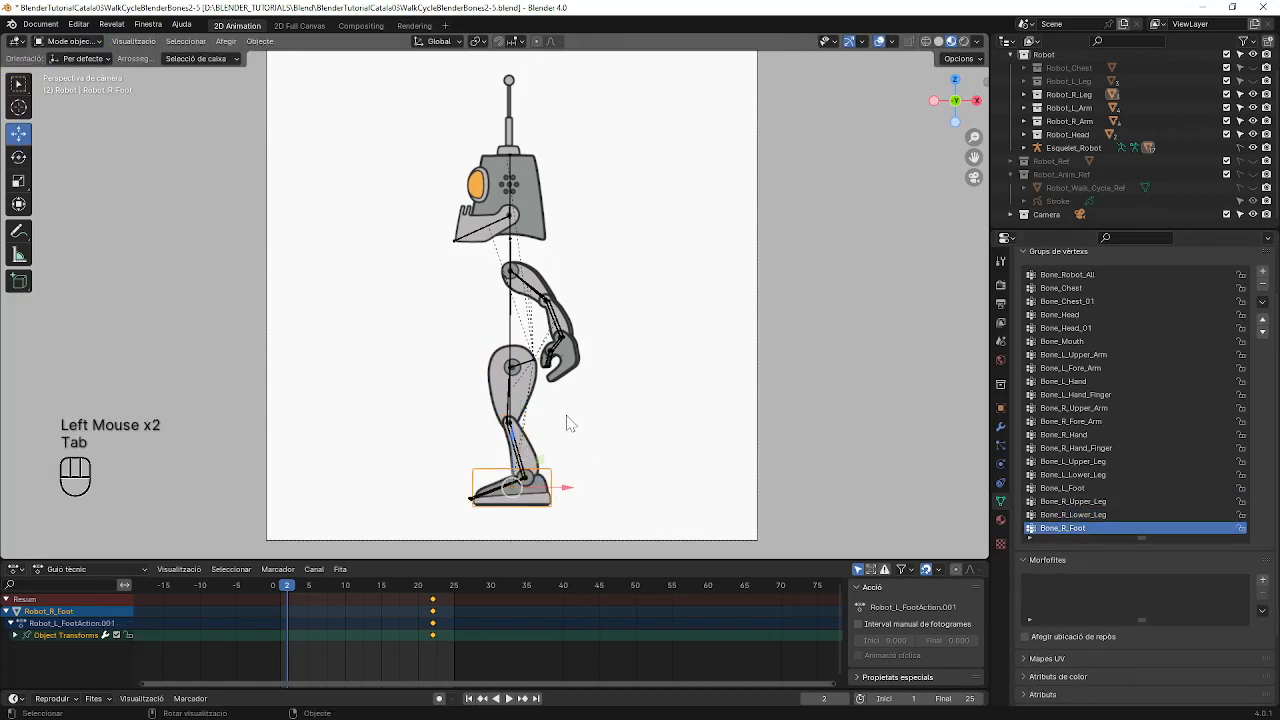
Step: Unhide the Robot_L_Leg and Robot_Chest collections so all of the robot's parts are shown
scroll(603, 409, "down", 2)
scroll(603, 409, "up", 1)
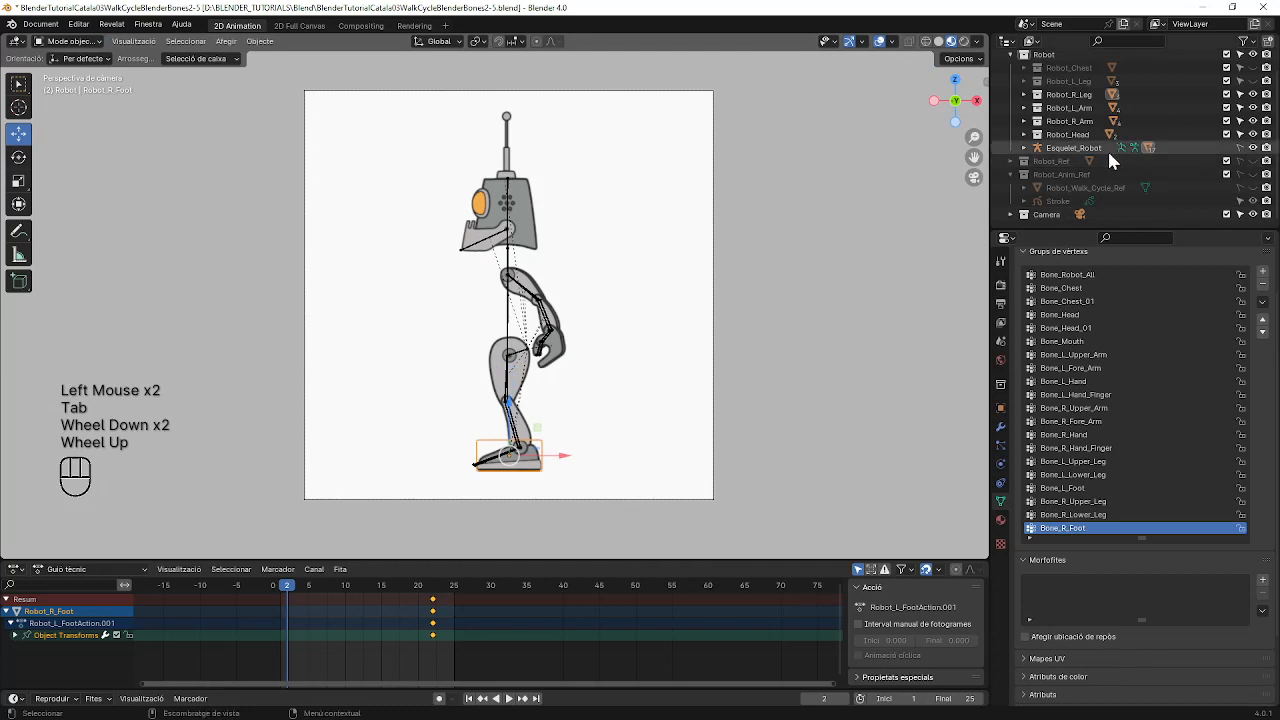
scroll(1107, 148, "up", 1)
left_click(1253, 97)
left_click(1253, 84)
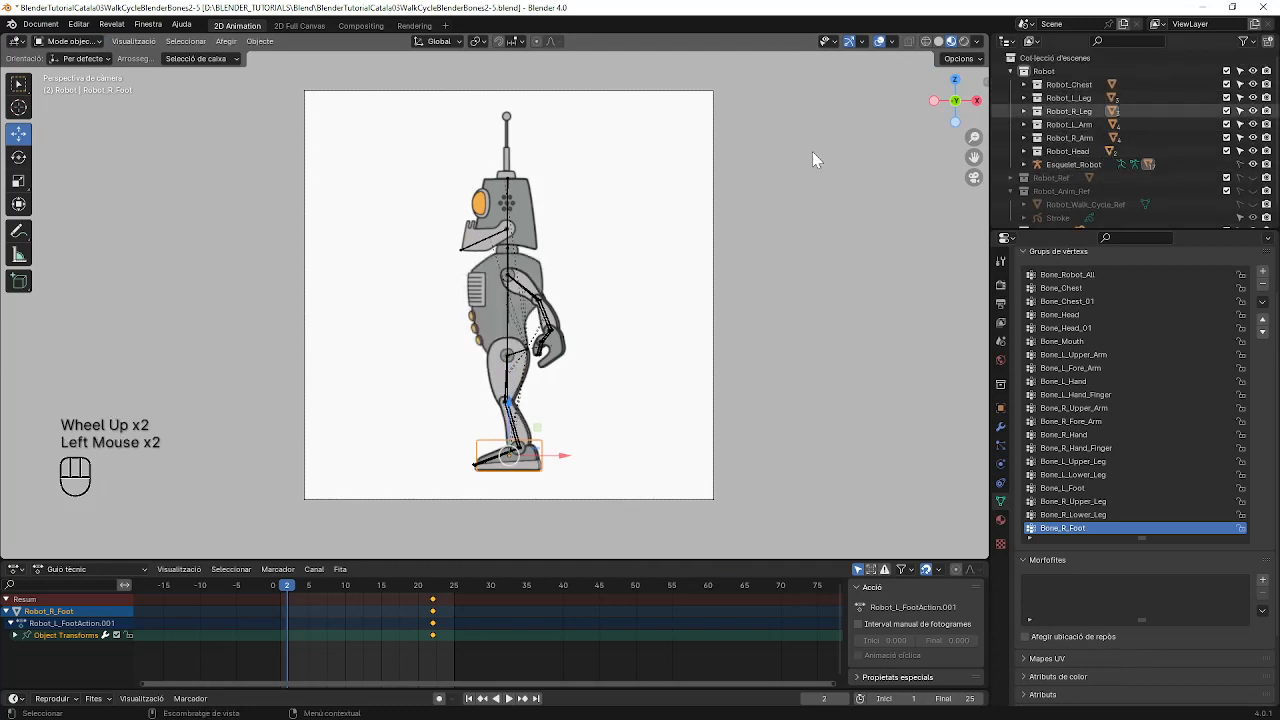
scroll(629, 305, "down", 1)
scroll(563, 418, "up", 2)
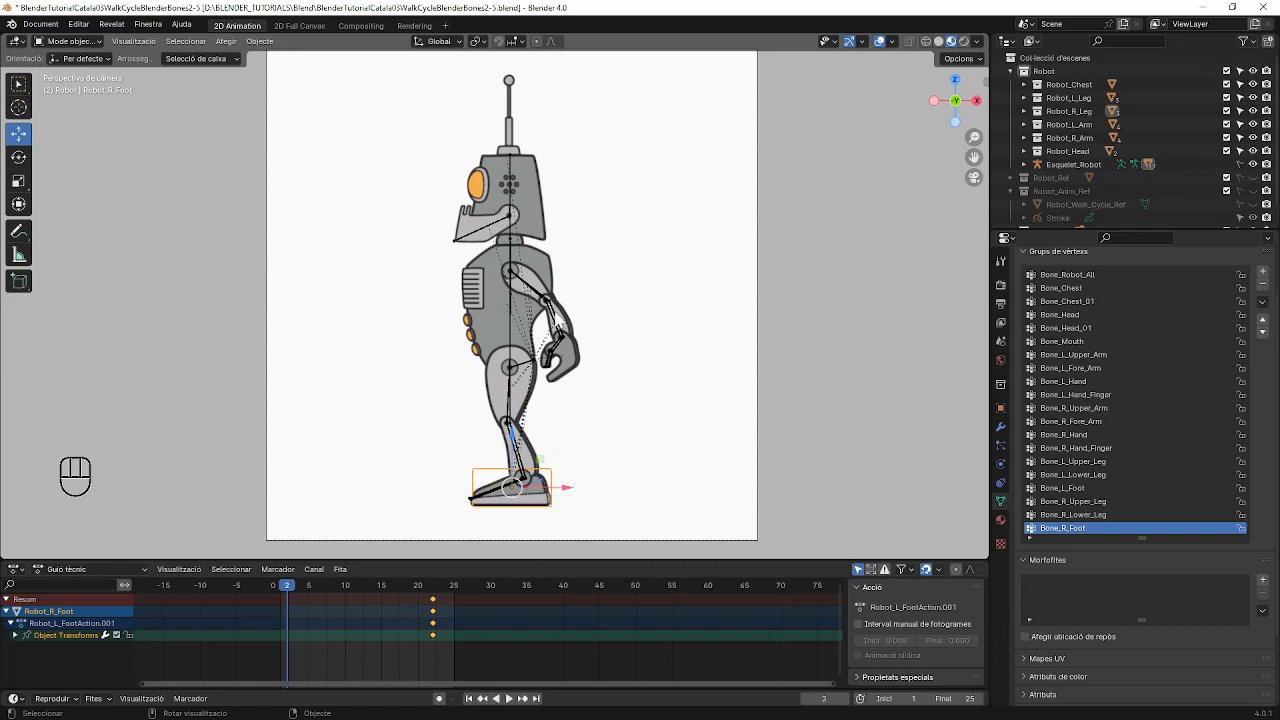
Step: Select the Robot_Head mesh and enlarge the Outliner area, keeping Object Mode as the interaction mode
left_click(511, 207)
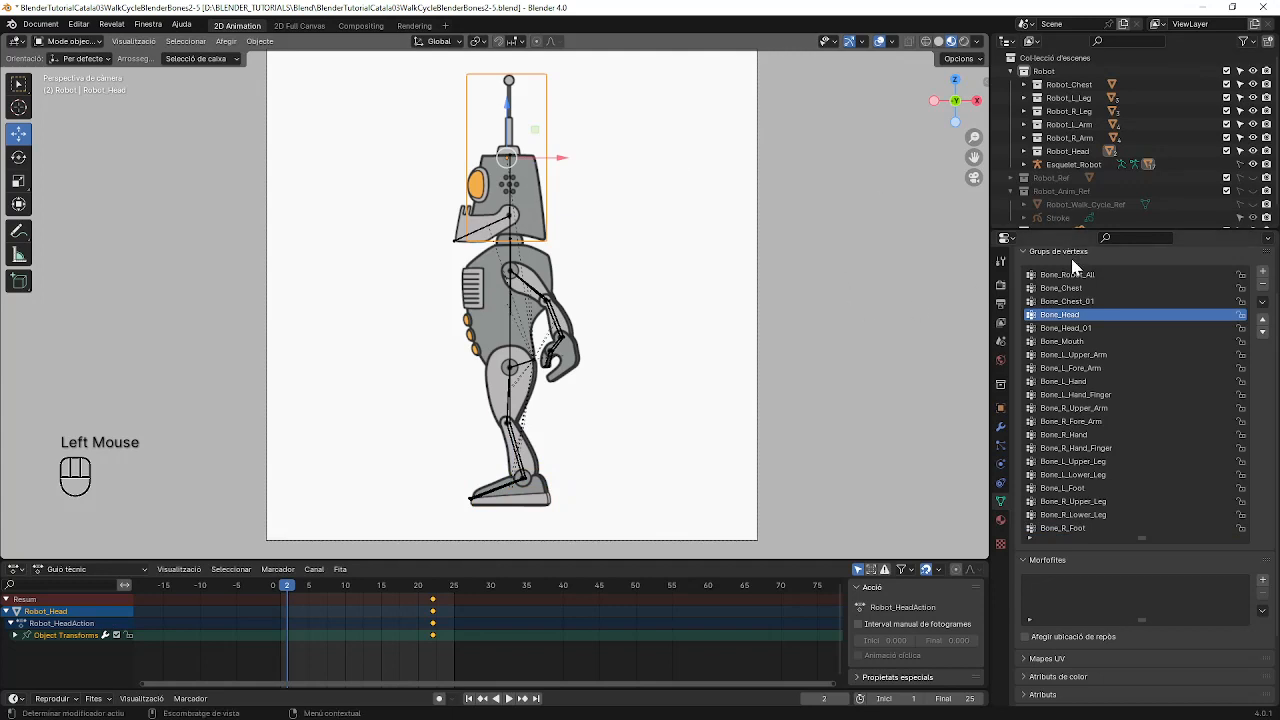
left_click_drag(1072, 231, 1076, 322)
left_click(93, 45)
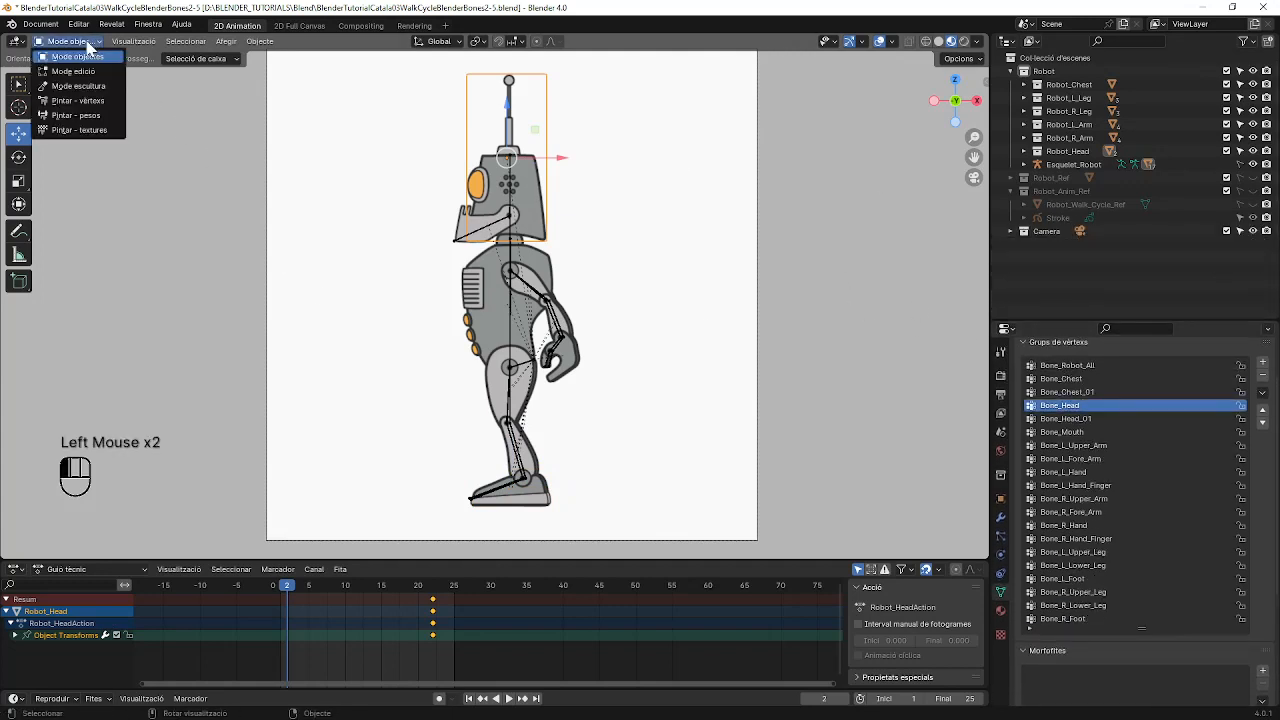
left_click(88, 56)
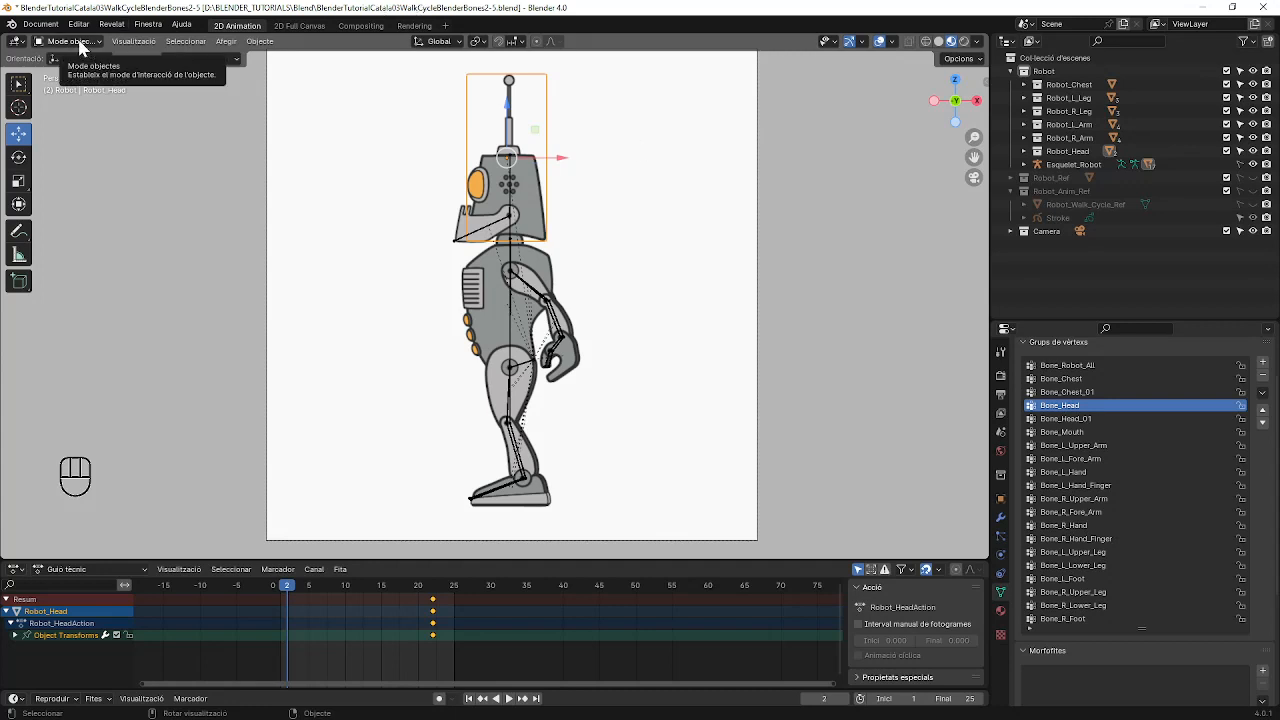
Step: Make the Esquelet_Robot armature selectable instead of the body-part collections, and put the armature in Pose Mode
left_click(1240, 164)
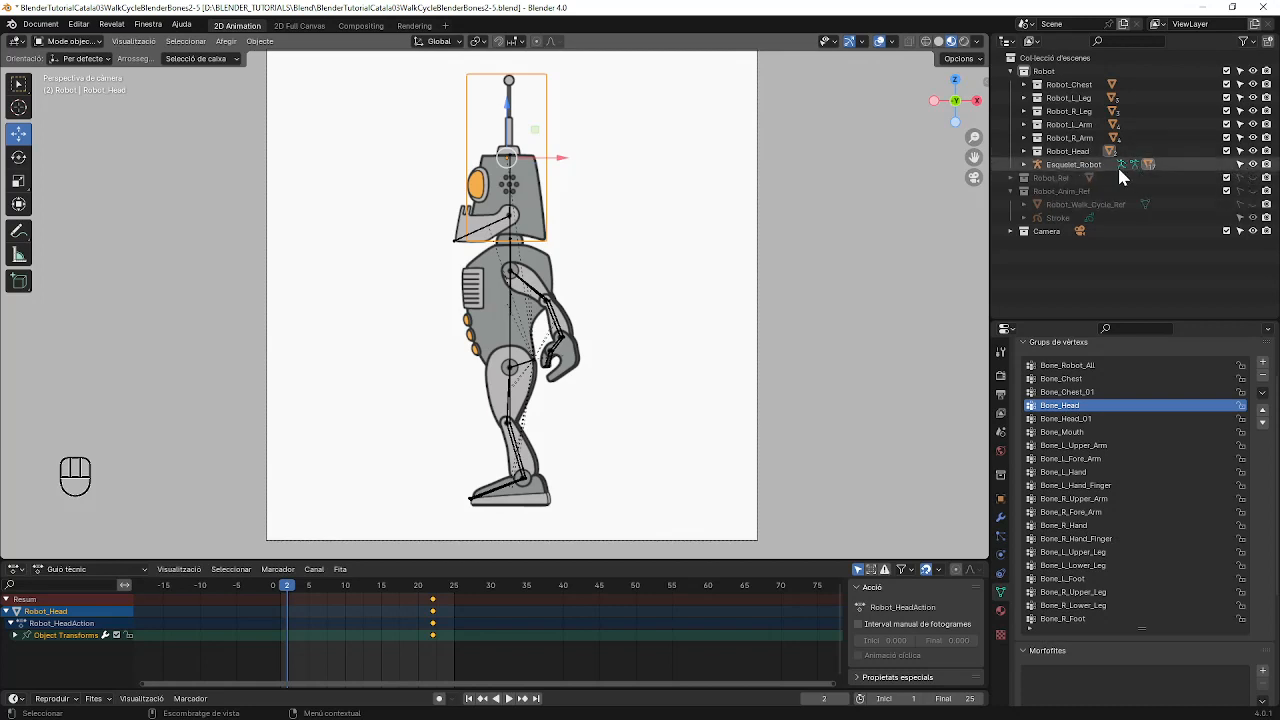
left_click(1240, 151)
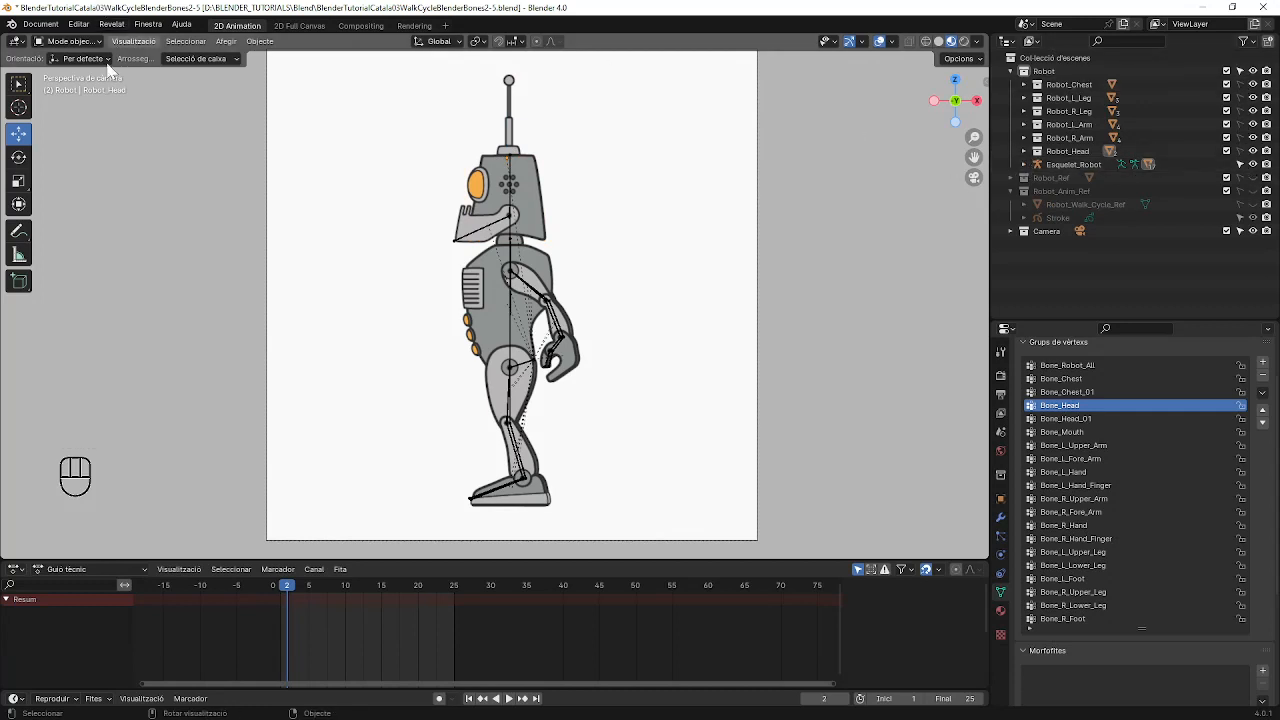
left_click(514, 248)
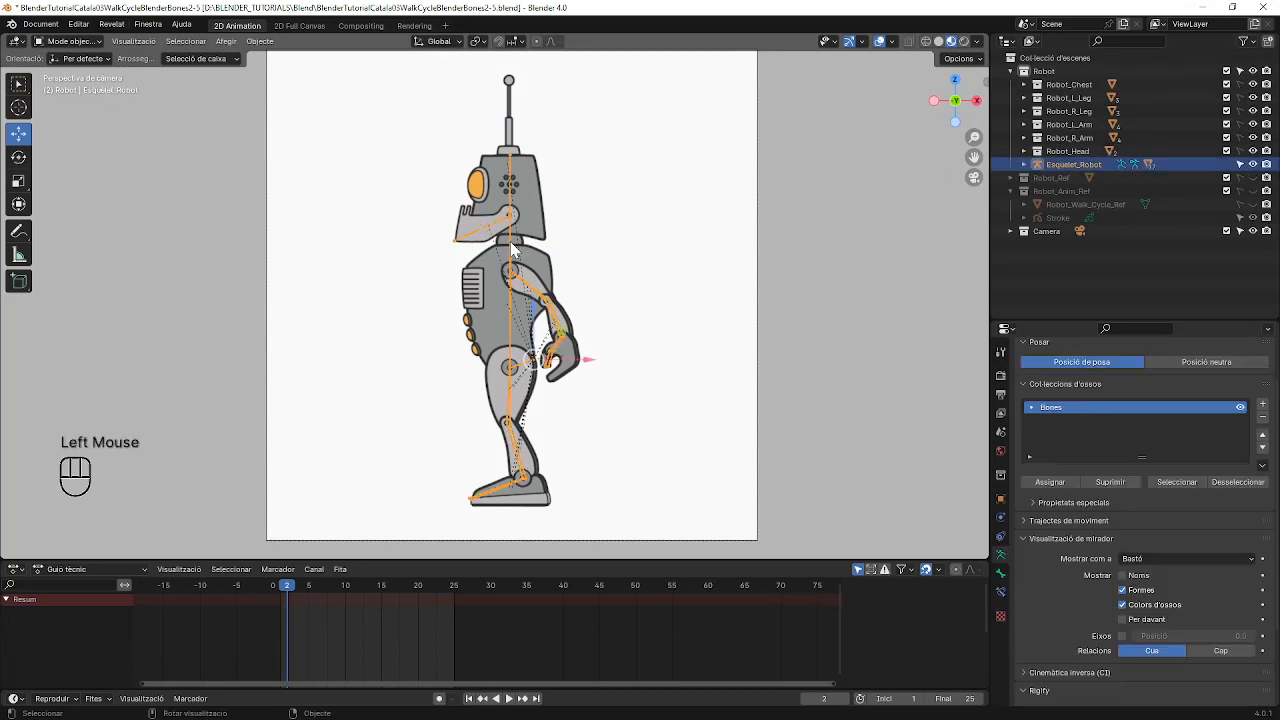
left_click(78, 41)
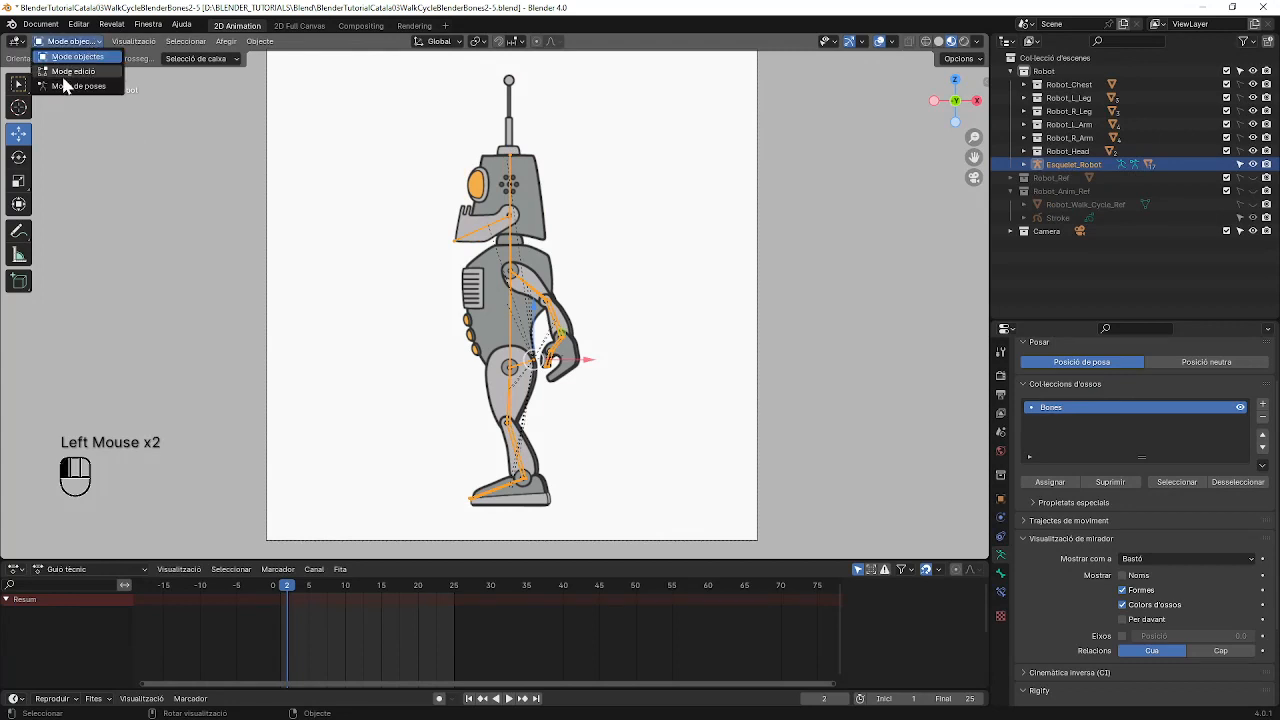
left_click(72, 86)
Step: Test the rig by rotating Bone_Chest, and cancel the rotation
left_click(512, 328)
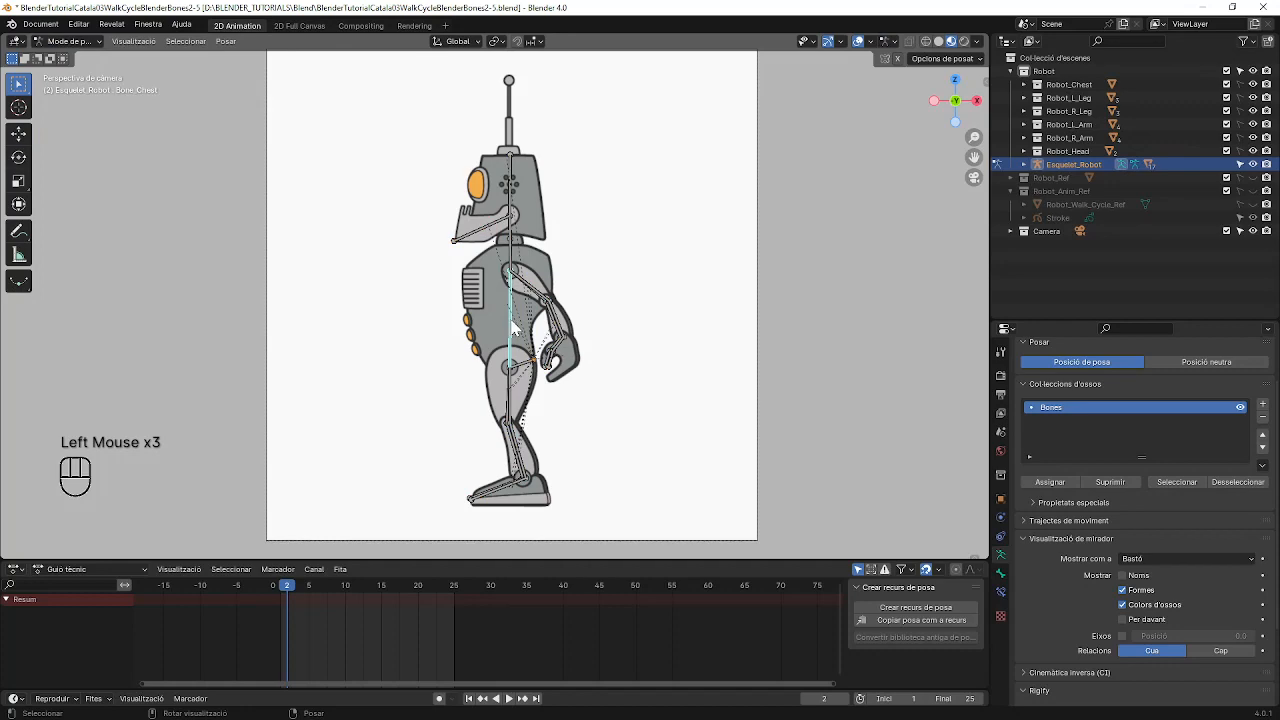
key("r")
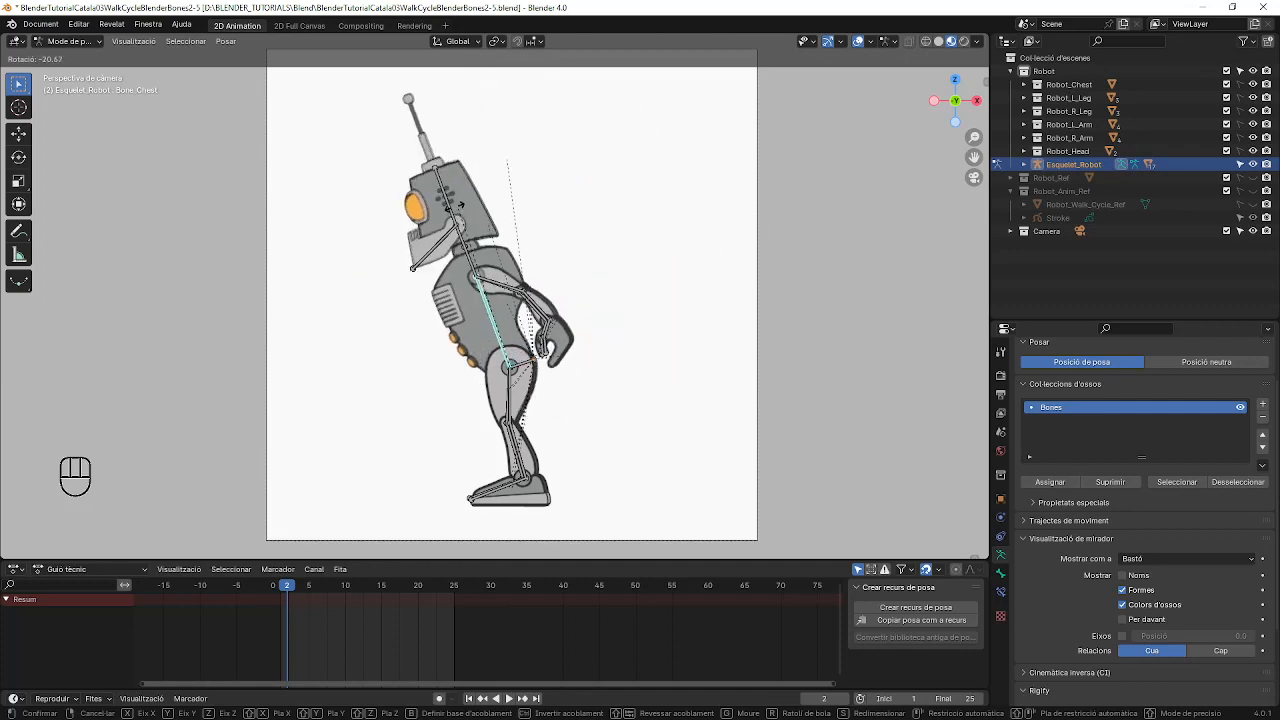
right_click(567, 300)
Step: Test the right arm by rotating Bone_R_Upper_Arm up behind the body and bending Bone_R_Fore_Arm upward
left_click(533, 297)
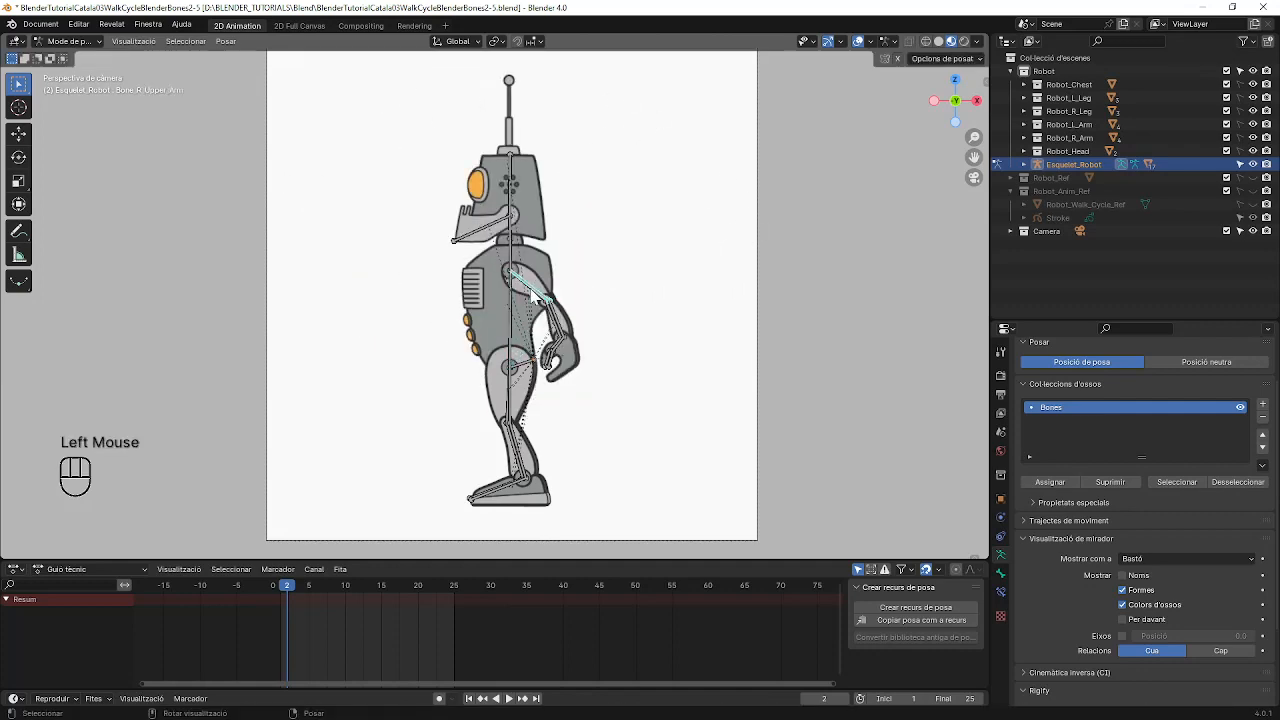
key("r")
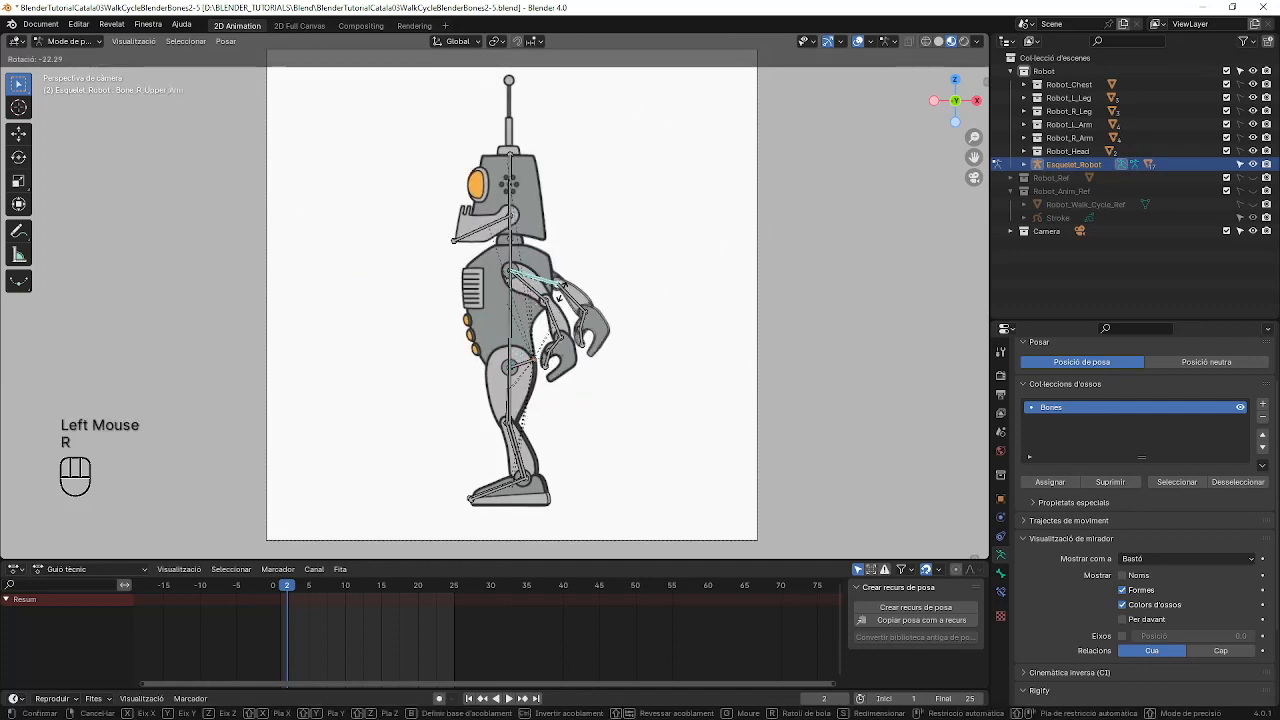
left_click(590, 262)
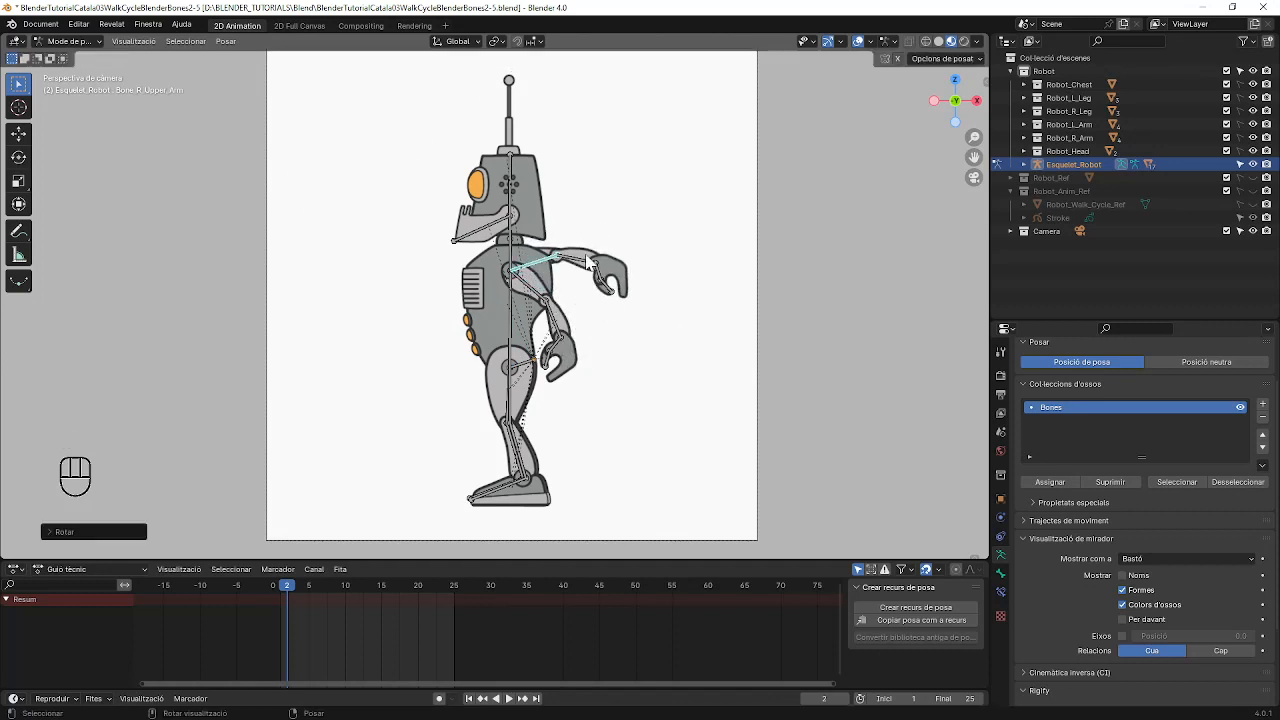
left_click(588, 270)
key("r")
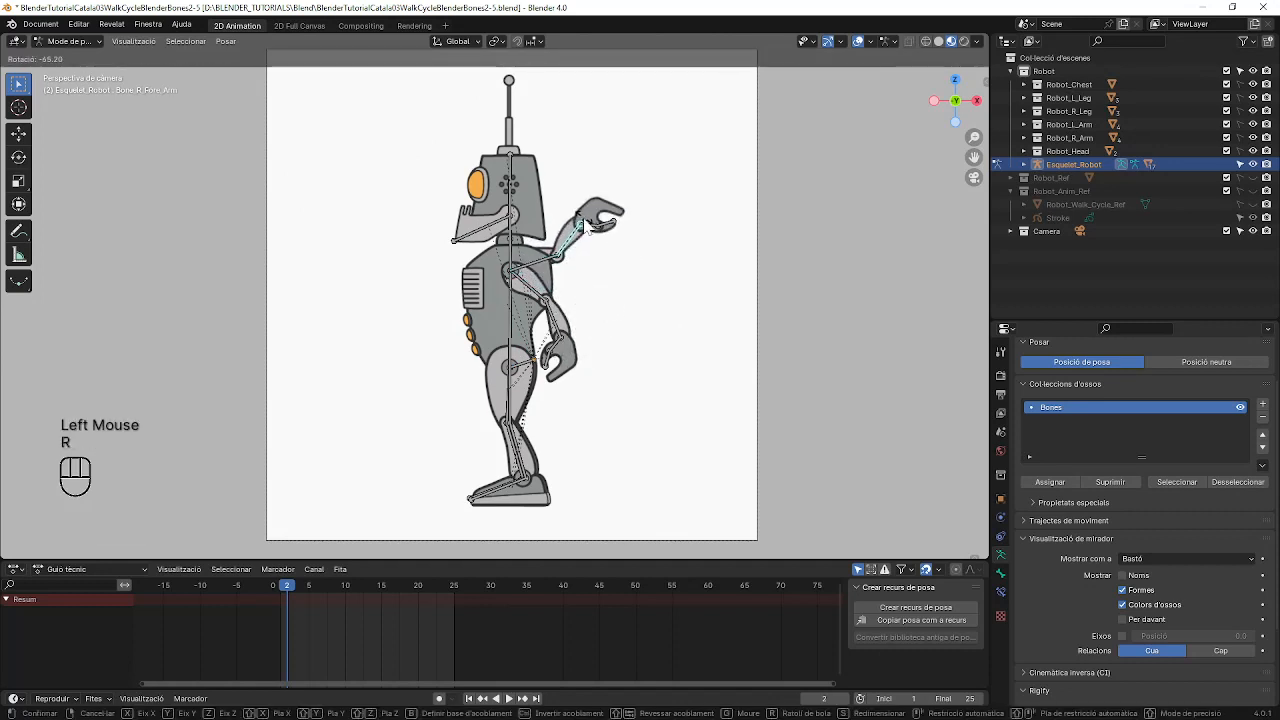
left_click(592, 234)
Step: Rotate Bone_R_Hand toward the head and swing Bone_R_Hand_Finger outward to test the hand
left_click(594, 227)
key("r")
left_click(579, 201)
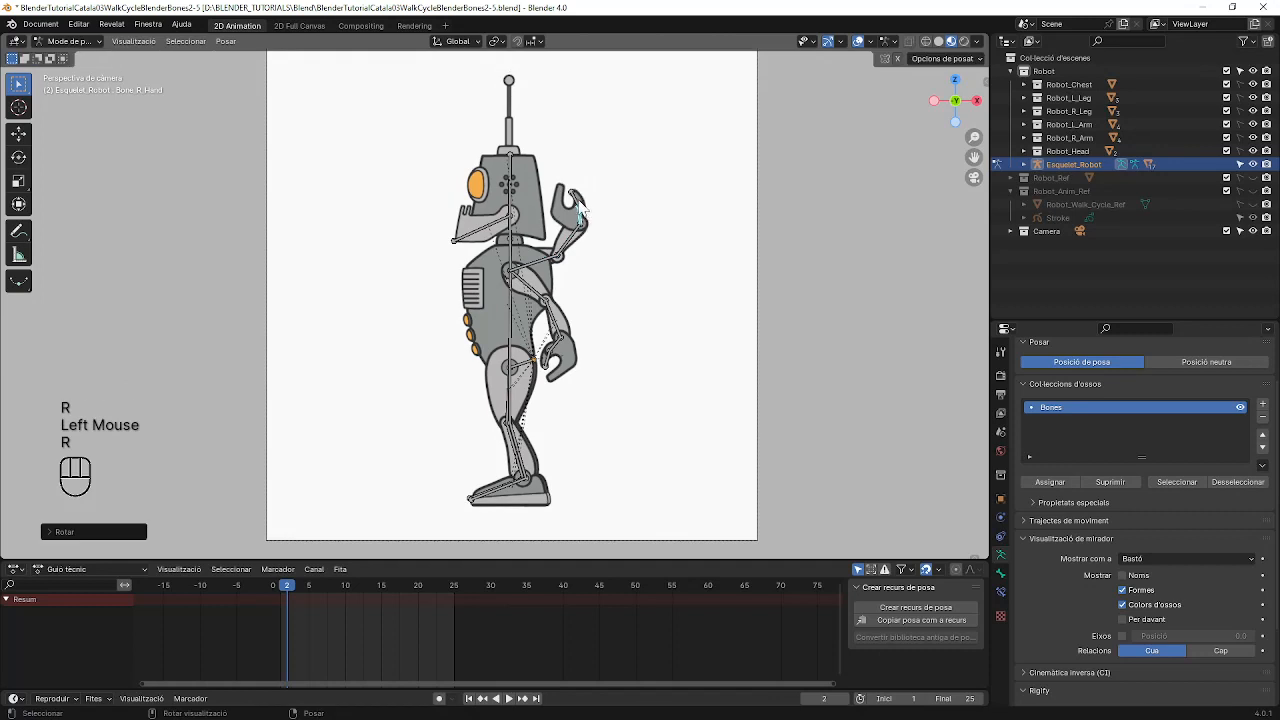
left_click(577, 200)
key("r")
left_click(588, 205)
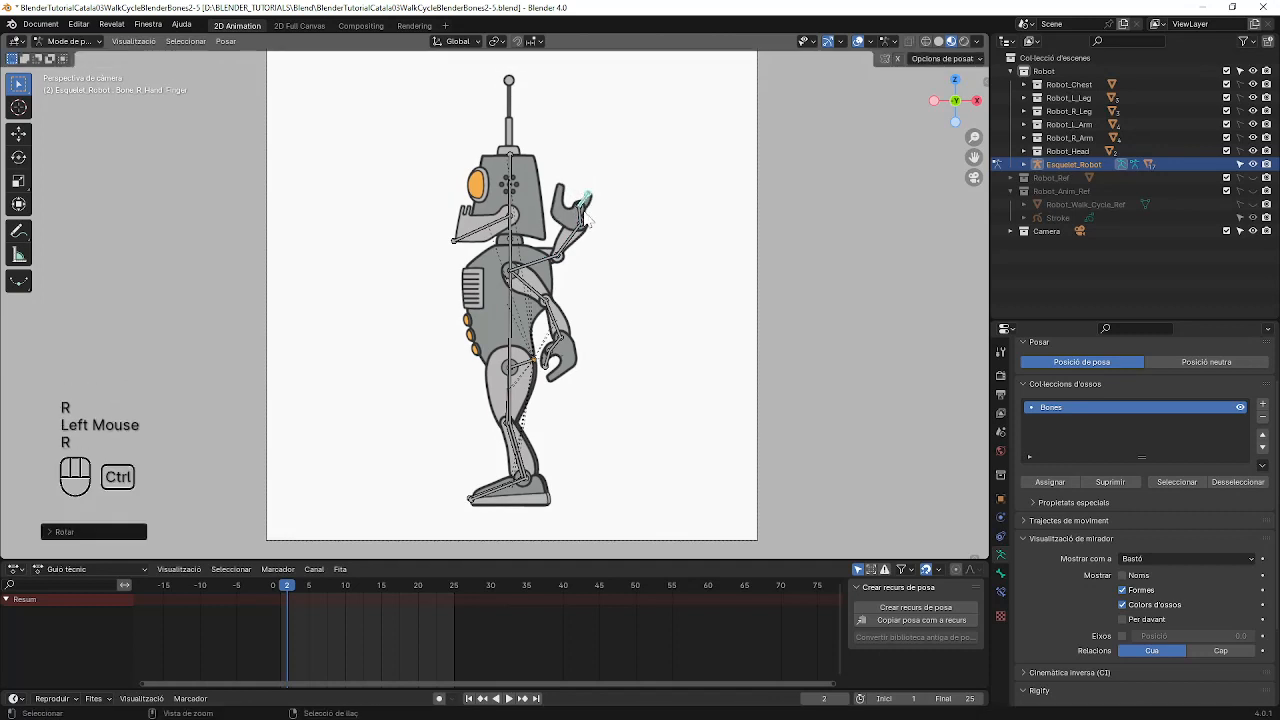
Step: Undo all test rotations of the right arm, hand and finger bones
key("ctrl+z")
key("ctrl+z")
key("ctrl+z")
key("ctrl+z")
key("ctrl+z")
key("ctrl+z")
key("ctrl+z")
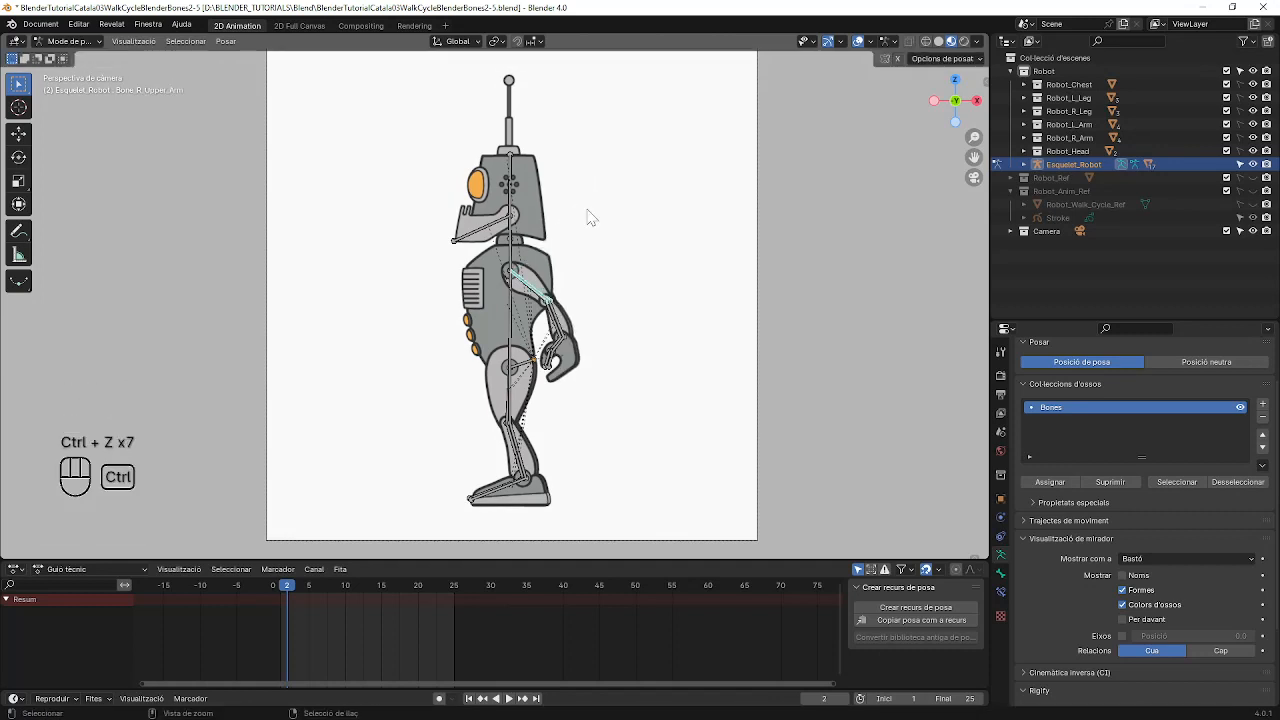
Step: Test the left arm by rotating Bone_L_Upper_Arm forward across the chest and lowering the left forearm bone
left_click(533, 298)
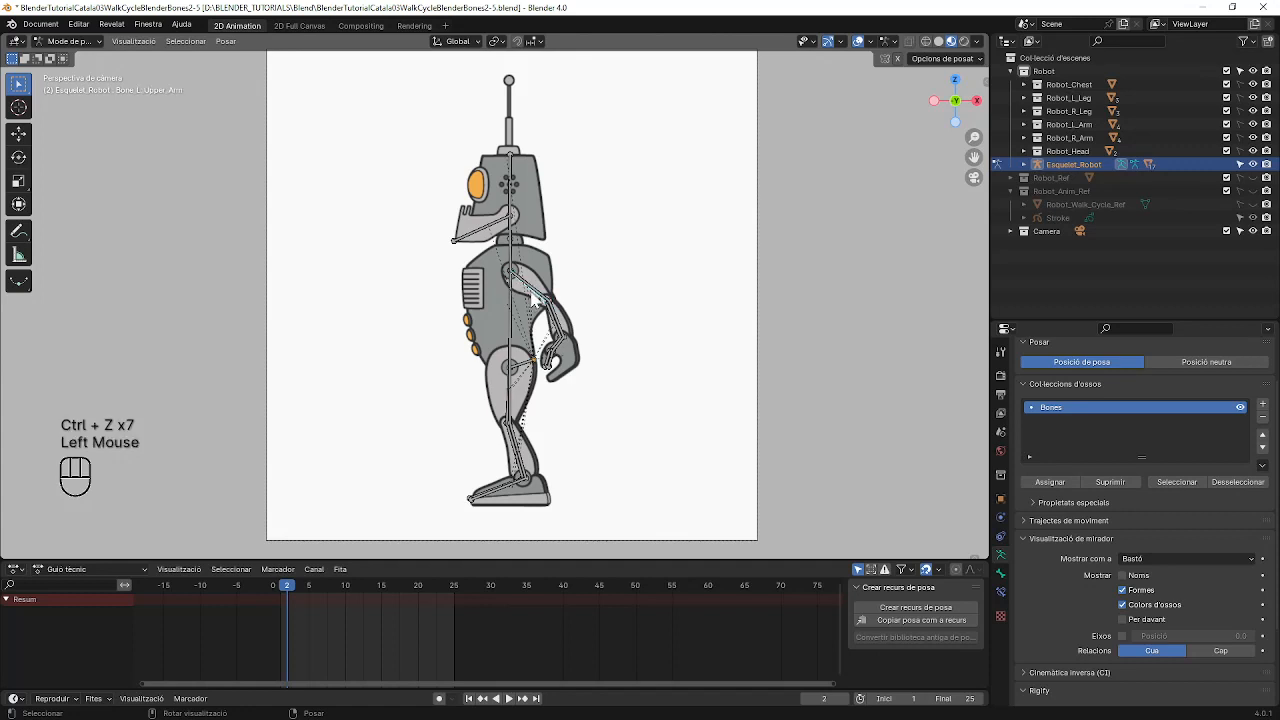
left_click(536, 291)
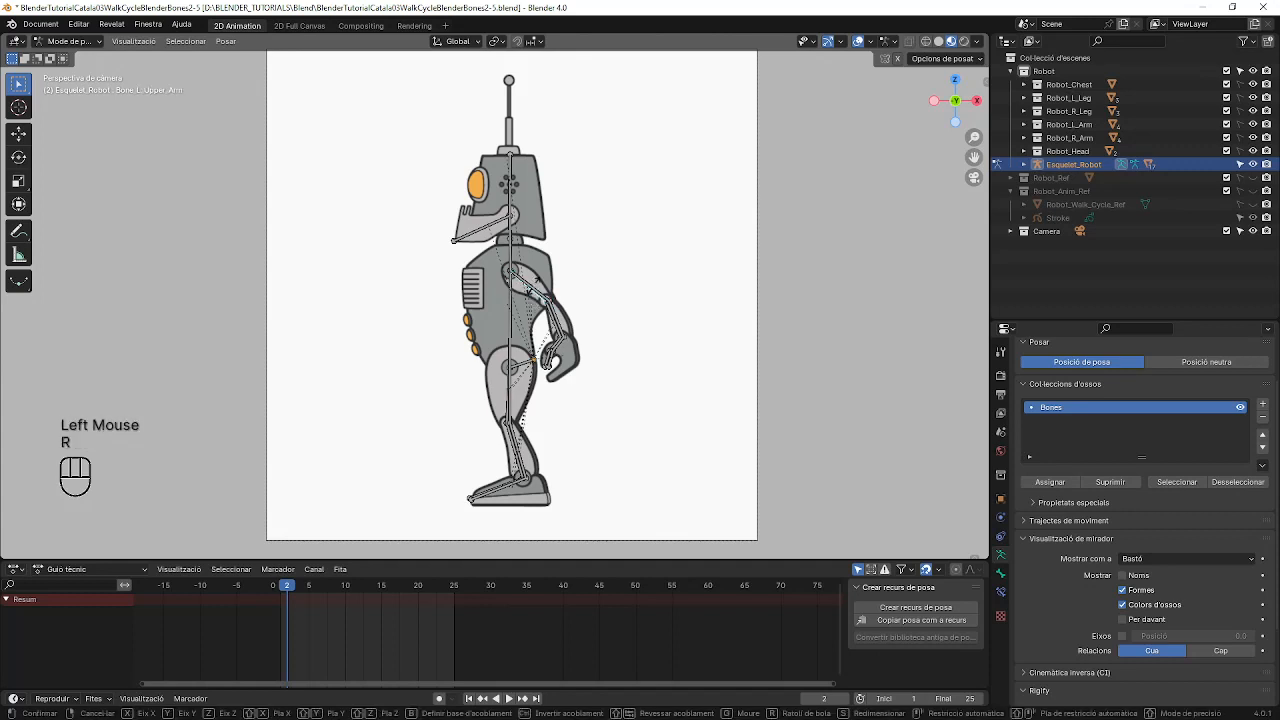
key("r")
left_click(454, 300)
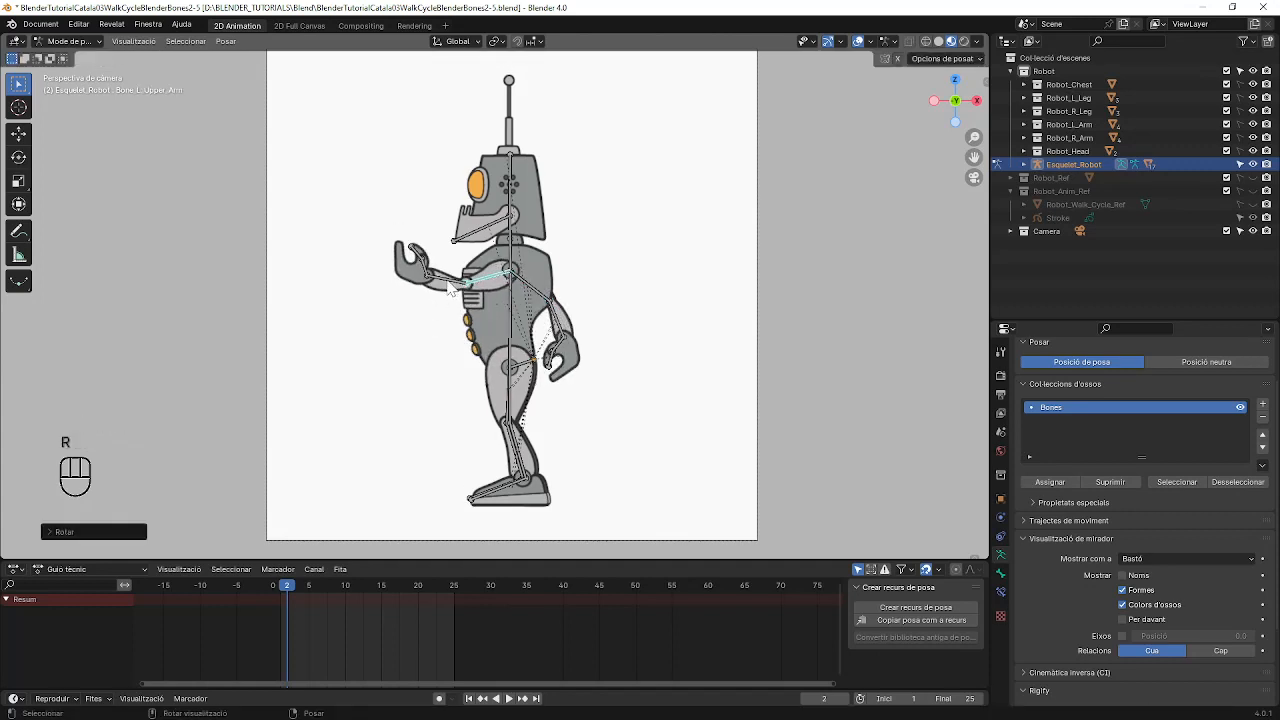
left_click(448, 285)
key("r")
left_click(424, 313)
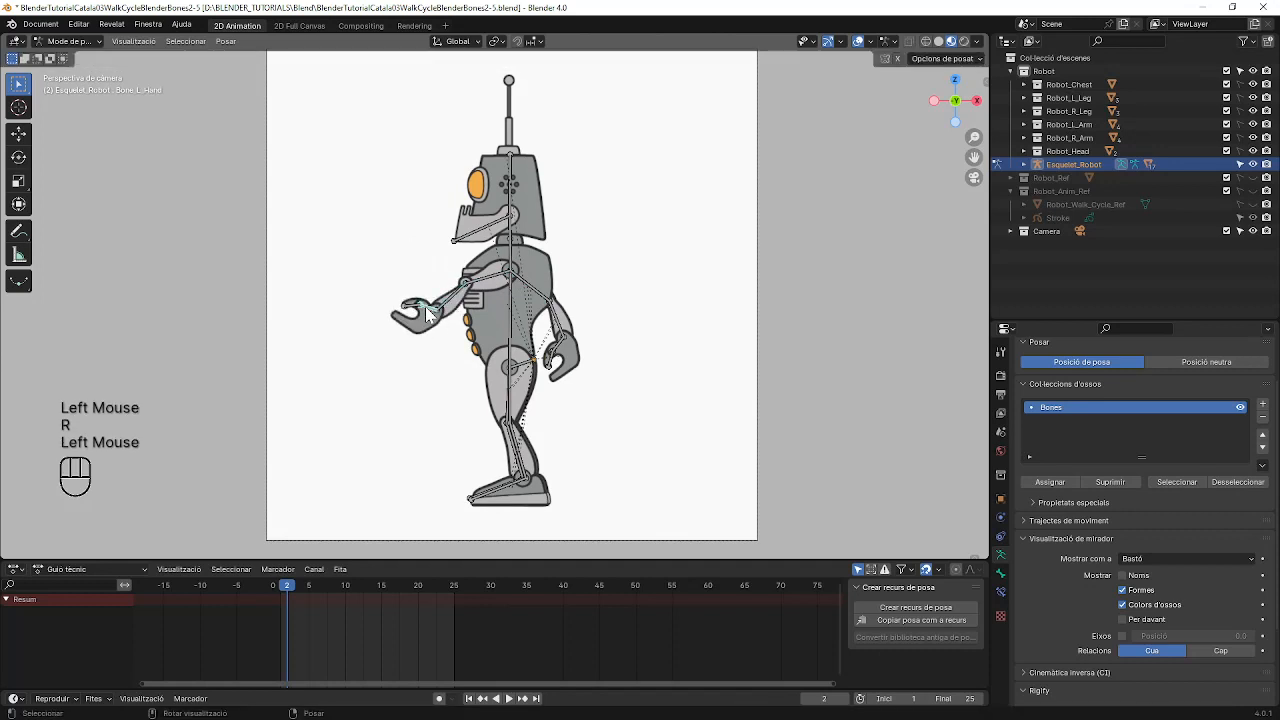
Step: Rotate Bone_L_Hand downward and test the rotation of Bone_L_Hand_Finger
key("r")
left_click(427, 330)
left_click(426, 326)
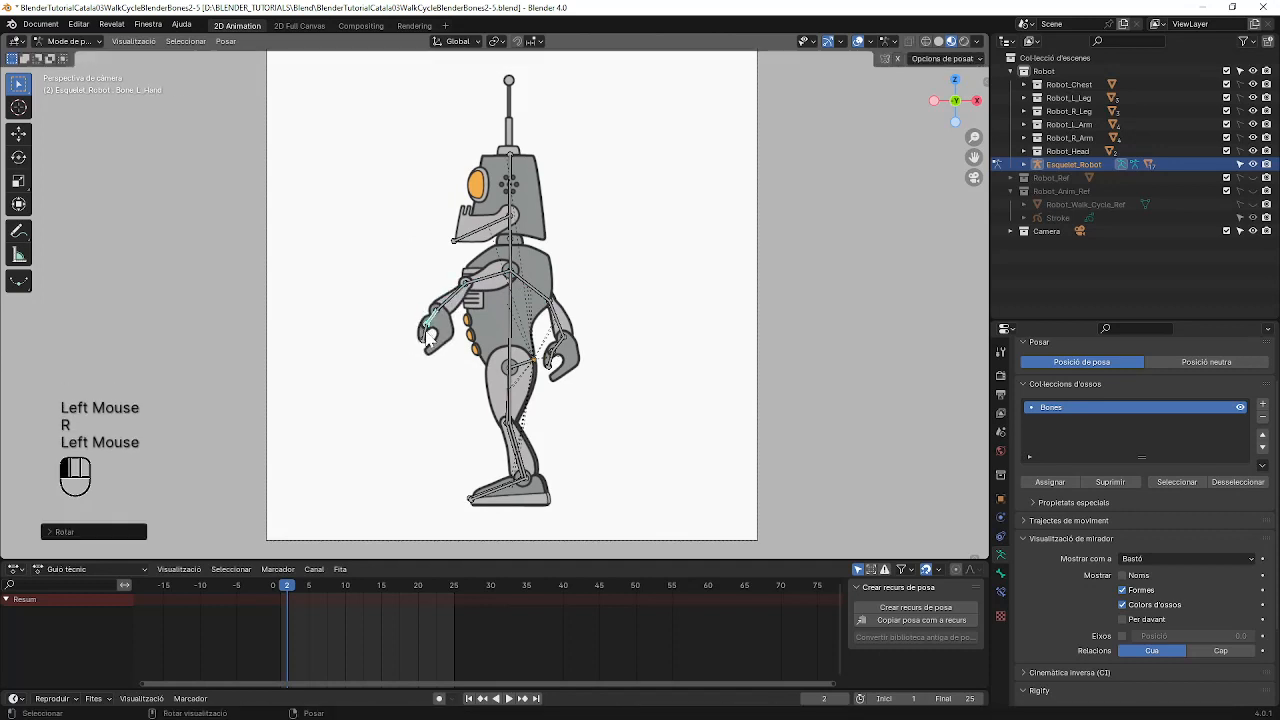
key("r")
left_click(546, 312)
Step: Undo all test rotations of the left arm, hand and finger bones
key("ctrl+z")
key("ctrl+z")
key("ctrl+z")
key("ctrl+z")
key("ctrl+z")
key("ctrl+z")
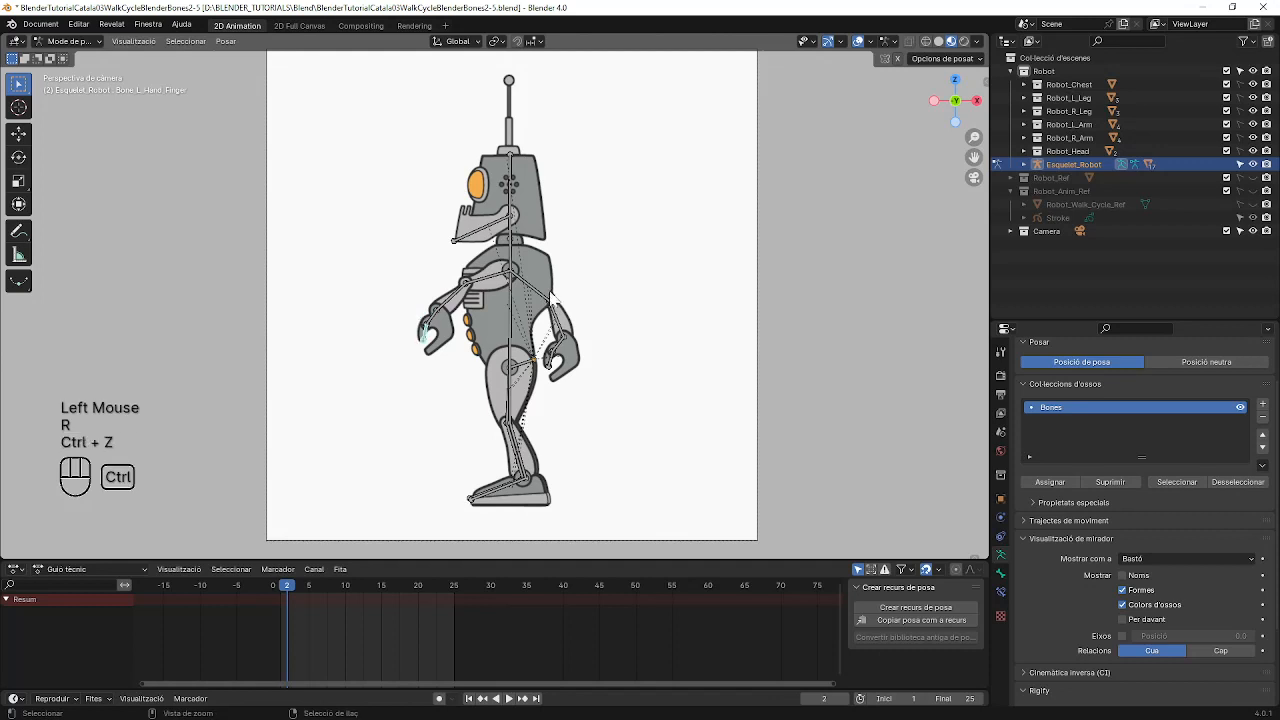
key("ctrl+z")
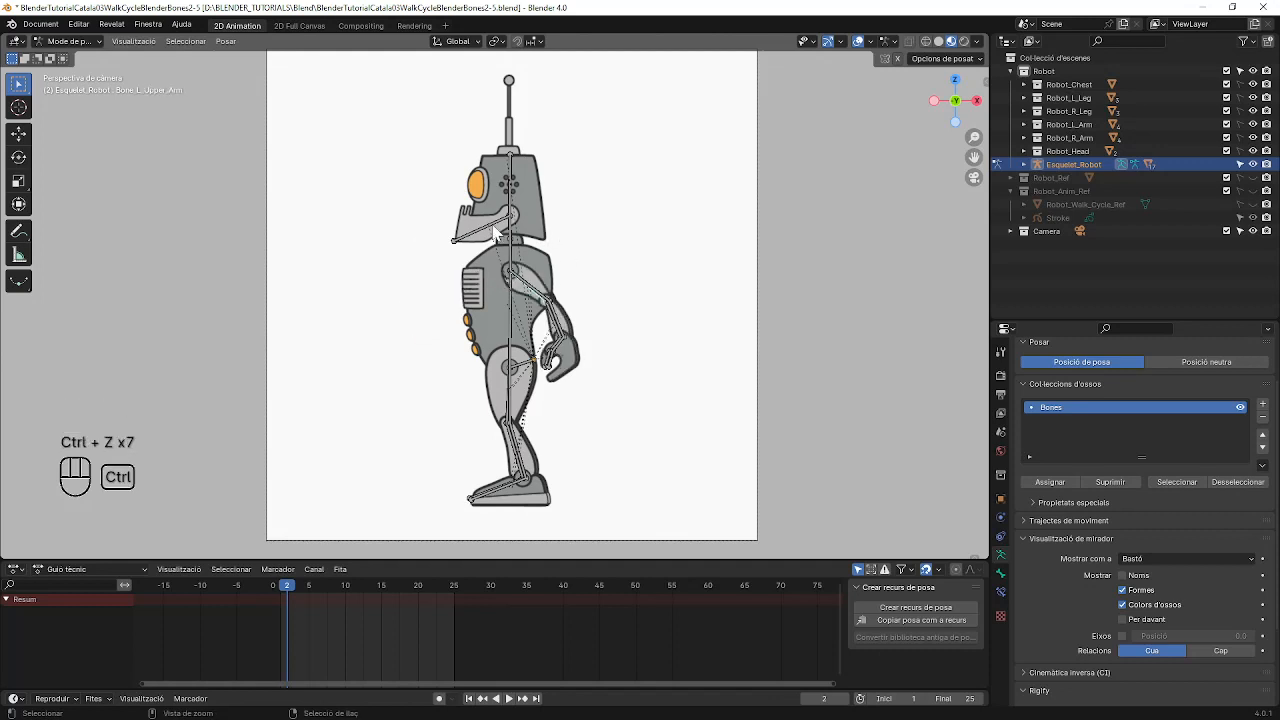
Step: Try rotating Bone_Head forward and cancel it, and rotate Bone_Mouth to open the robot's jaw
left_click(510, 213)
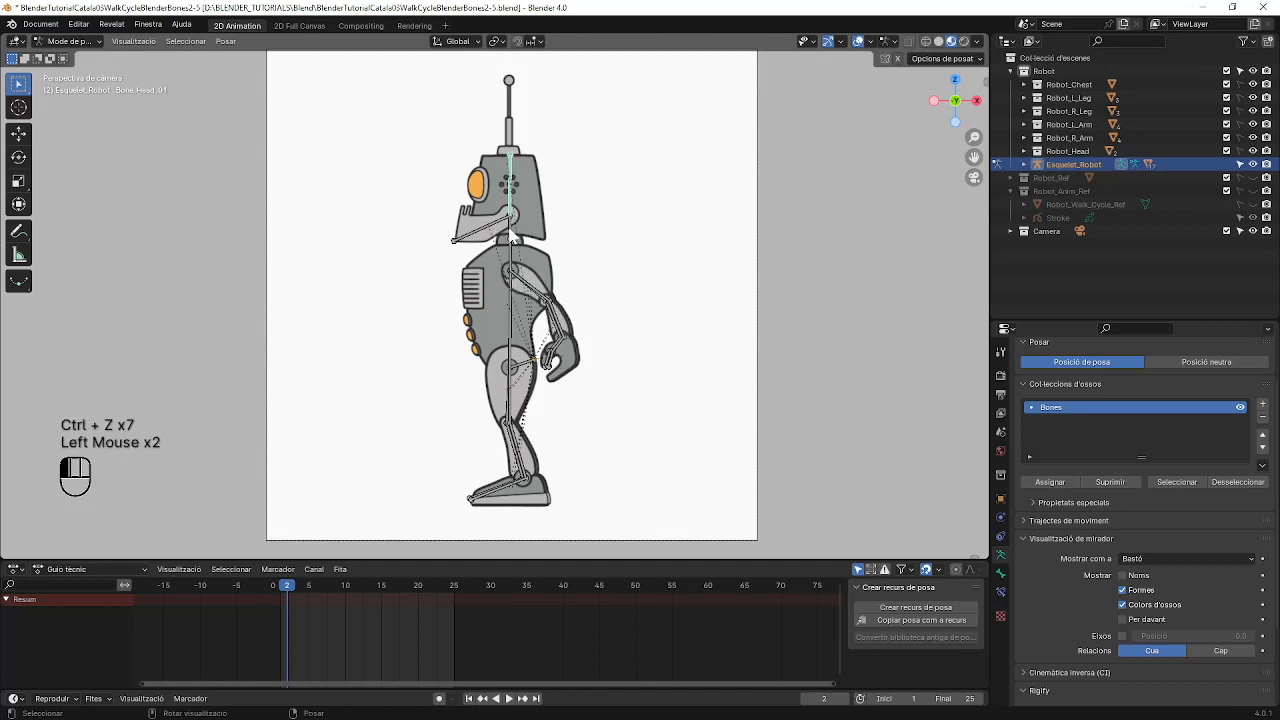
key("r")
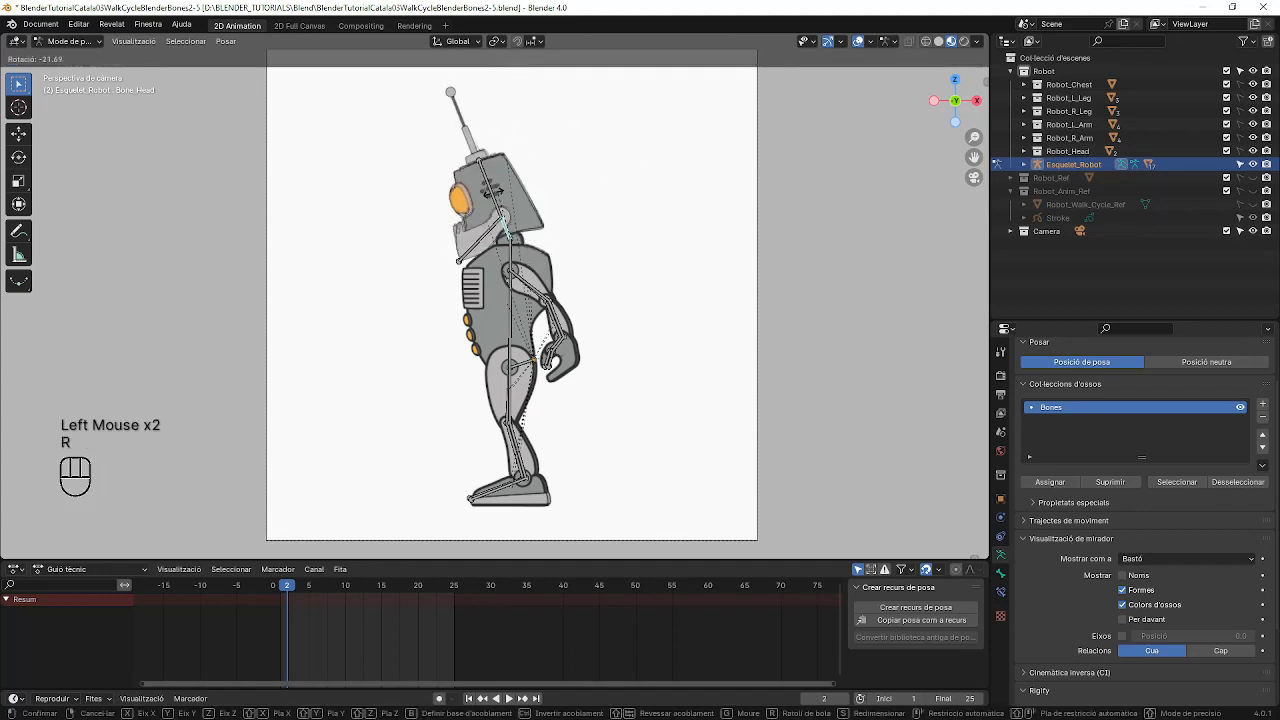
right_click(489, 205)
left_click(486, 228)
key("r")
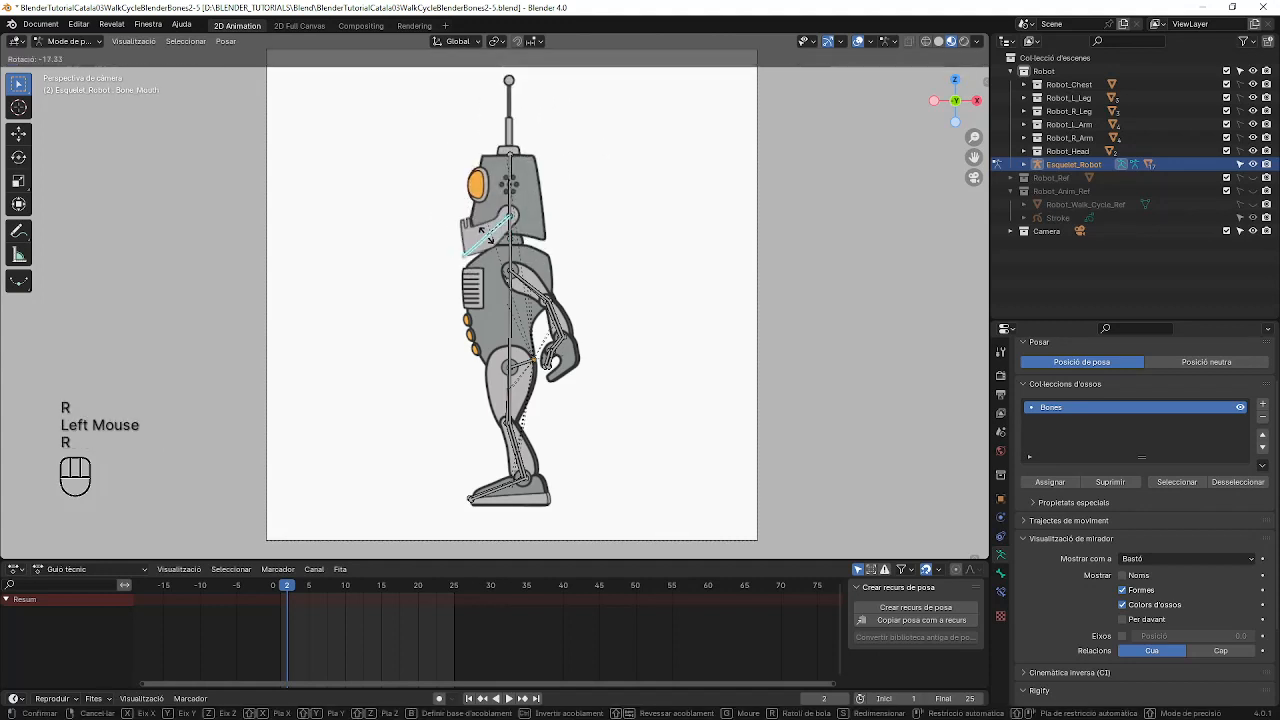
left_click(489, 240)
Step: Try rotating the upper head bone above Bone_Head, and undo that rotation
left_click(508, 200)
key("r")
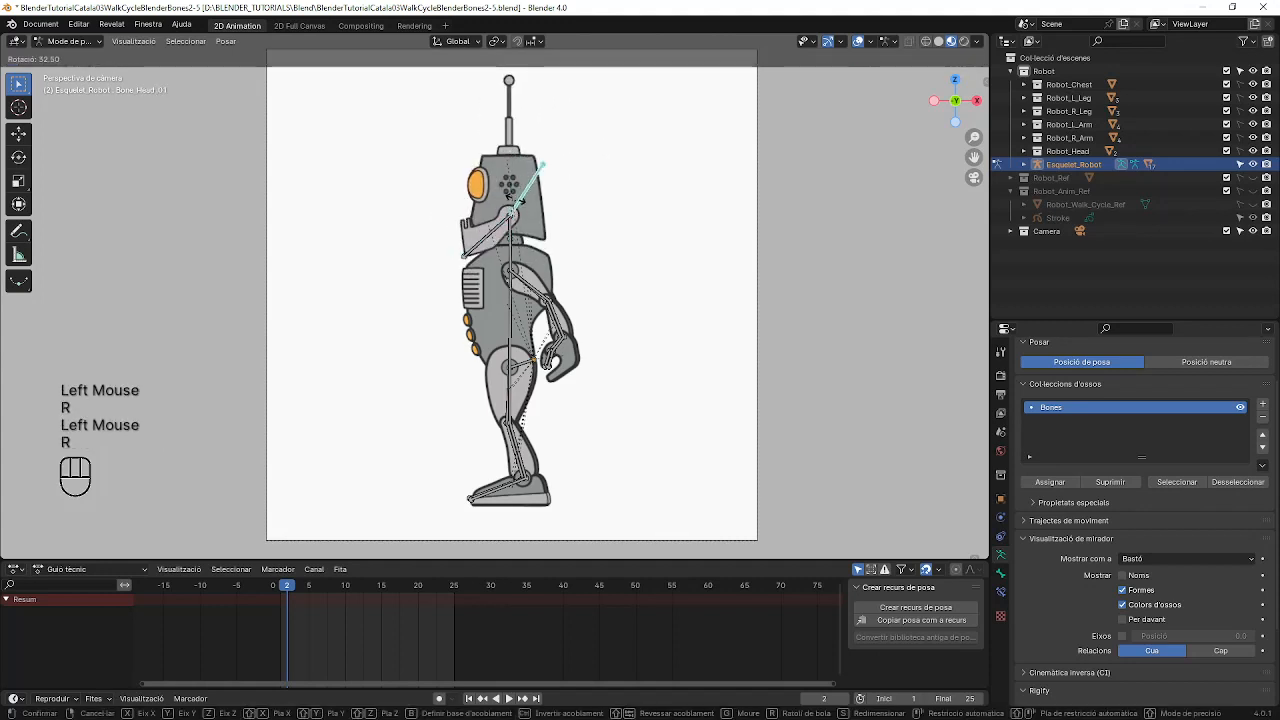
left_click(512, 232)
key("ctrl+z")
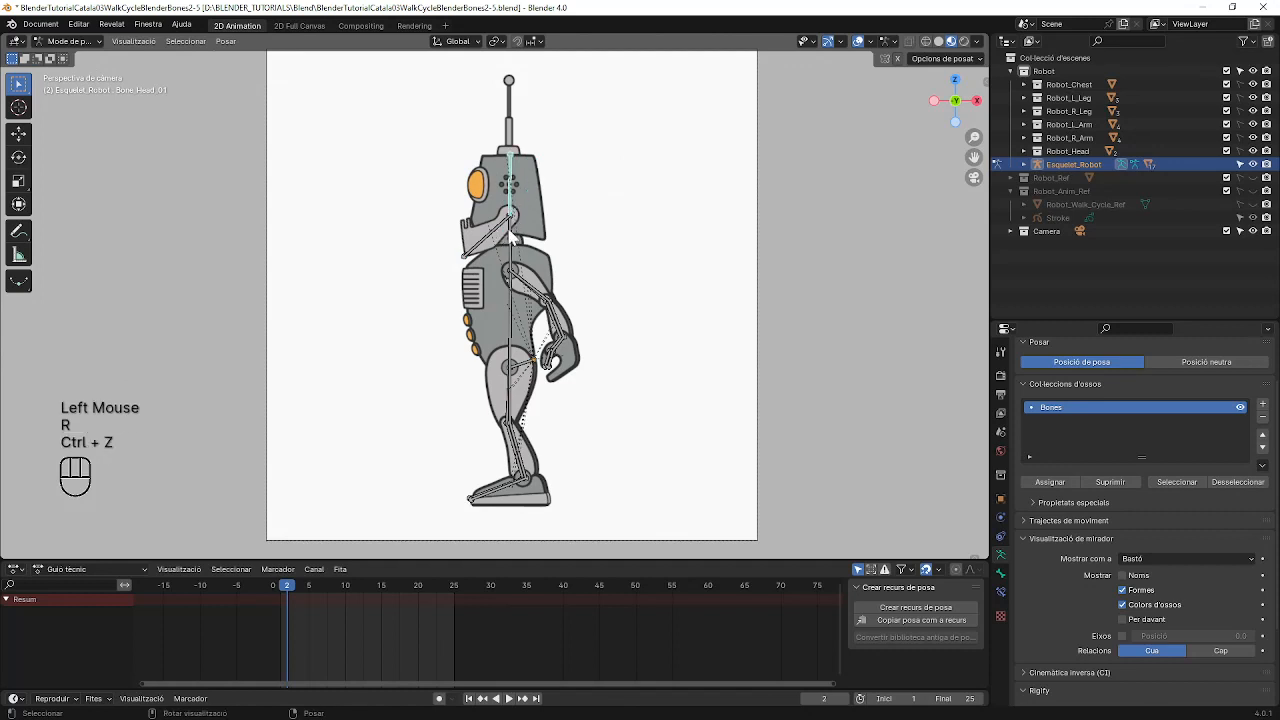
Step: Tilt Bone_Head backward to test the head, and undo the head and mouth rotations
left_click(512, 237)
key("r")
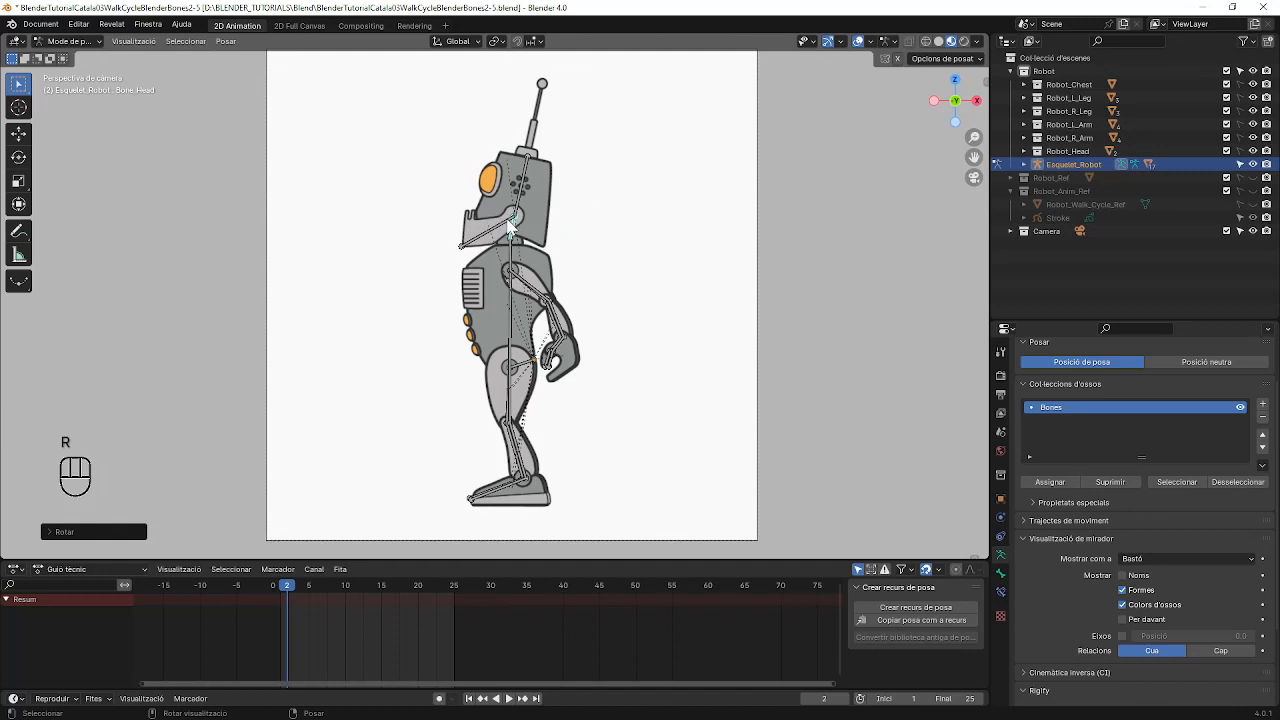
key("ctrl+z")
key("ctrl+z")
key("ctrl+z")
key("ctrl+z")
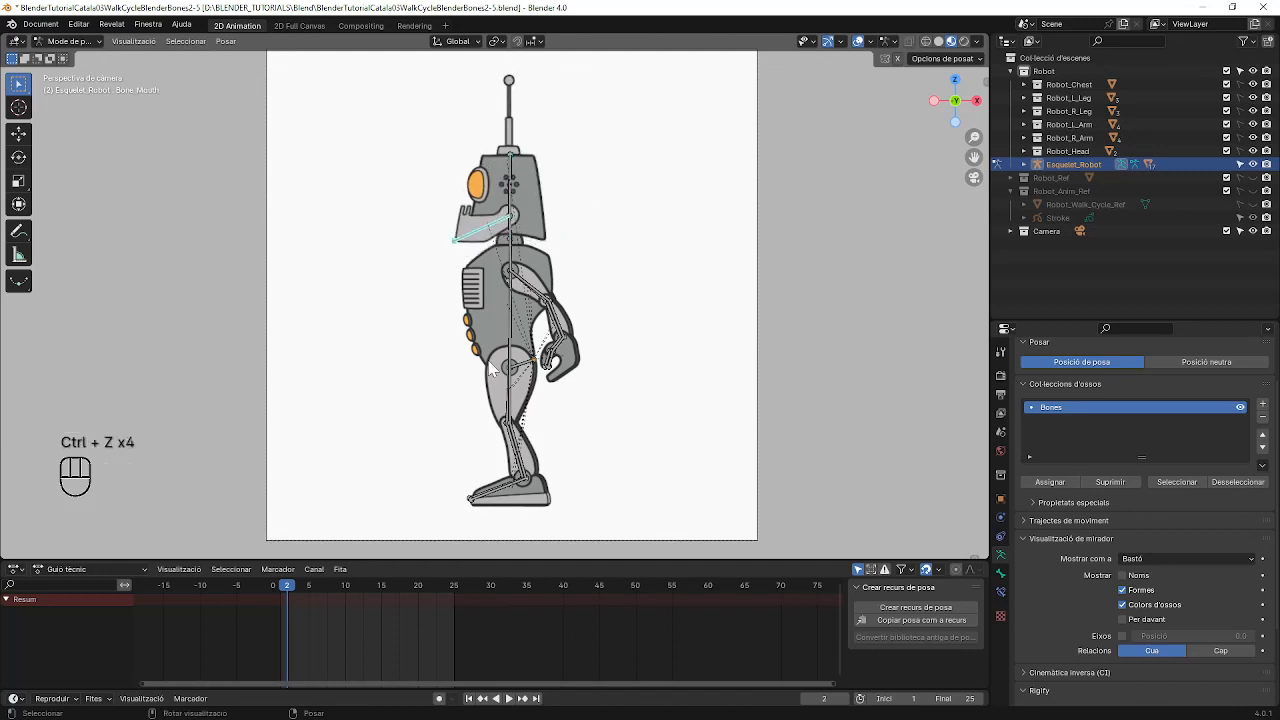
Step: Test the right leg by rotating Bone_R_Upper_Leg backward, bending the lower leg up and rotating Bone_R_Foot
left_click(513, 390)
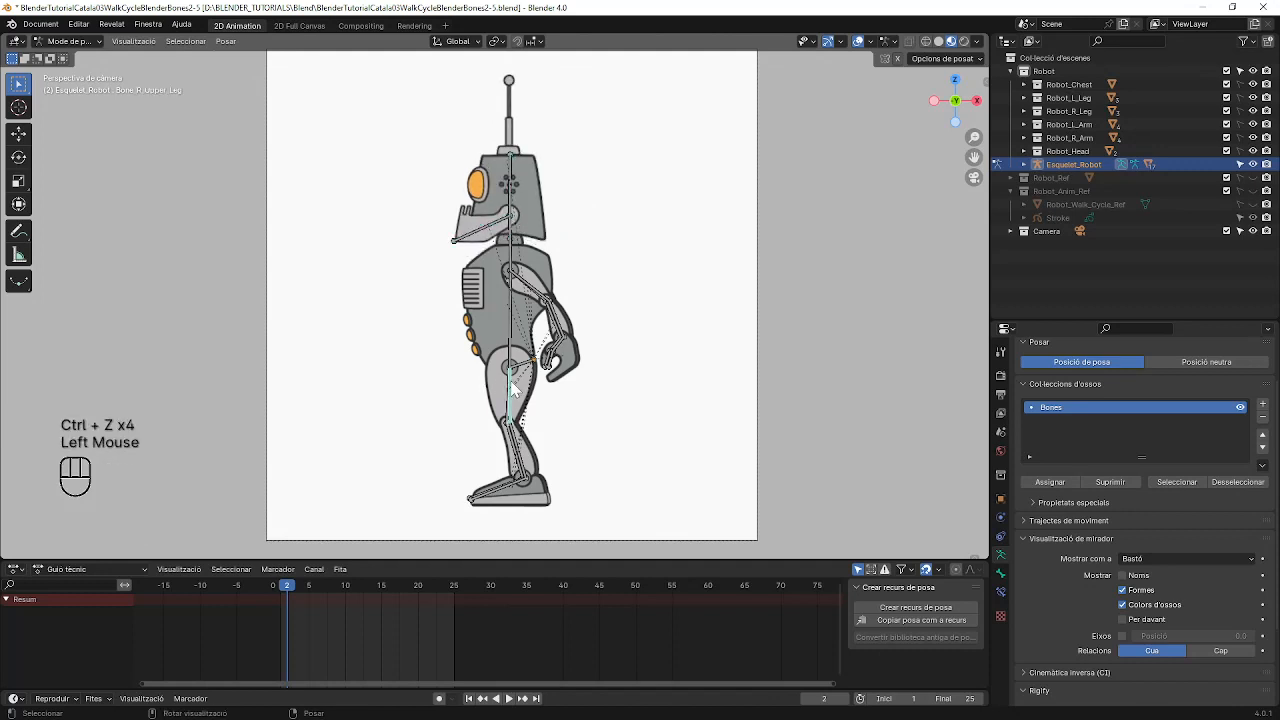
key("r")
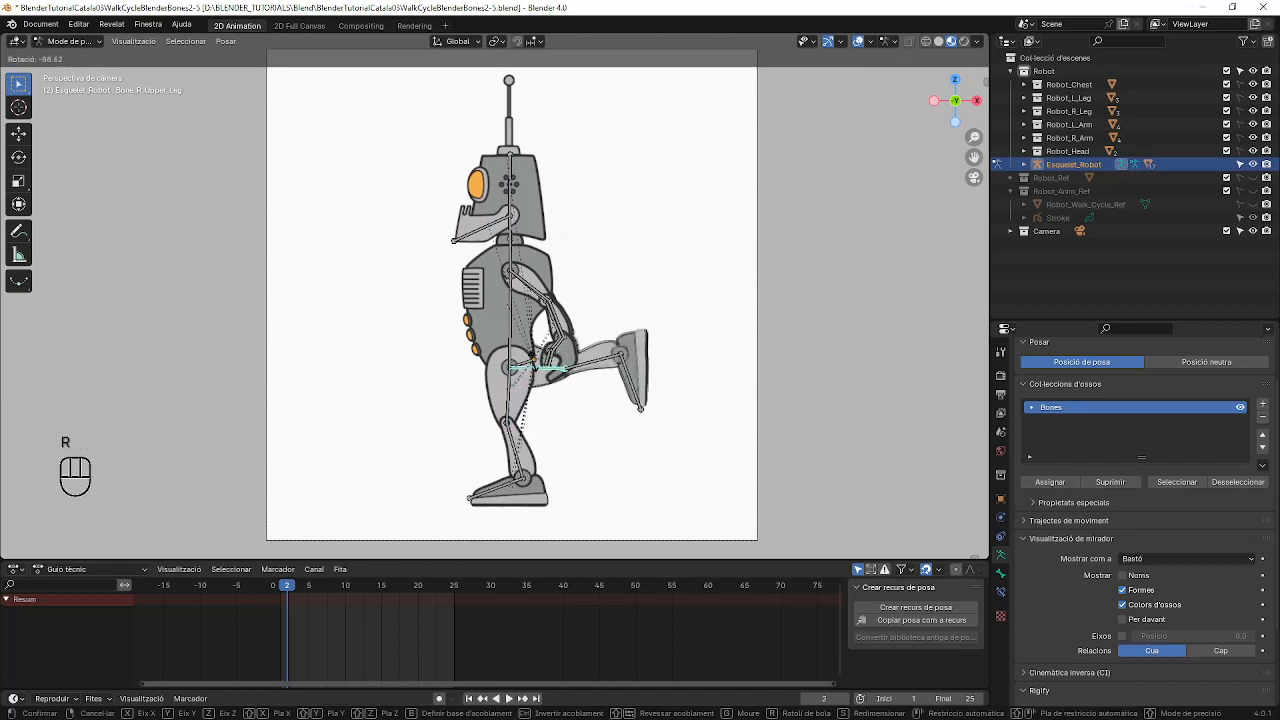
left_click(584, 405)
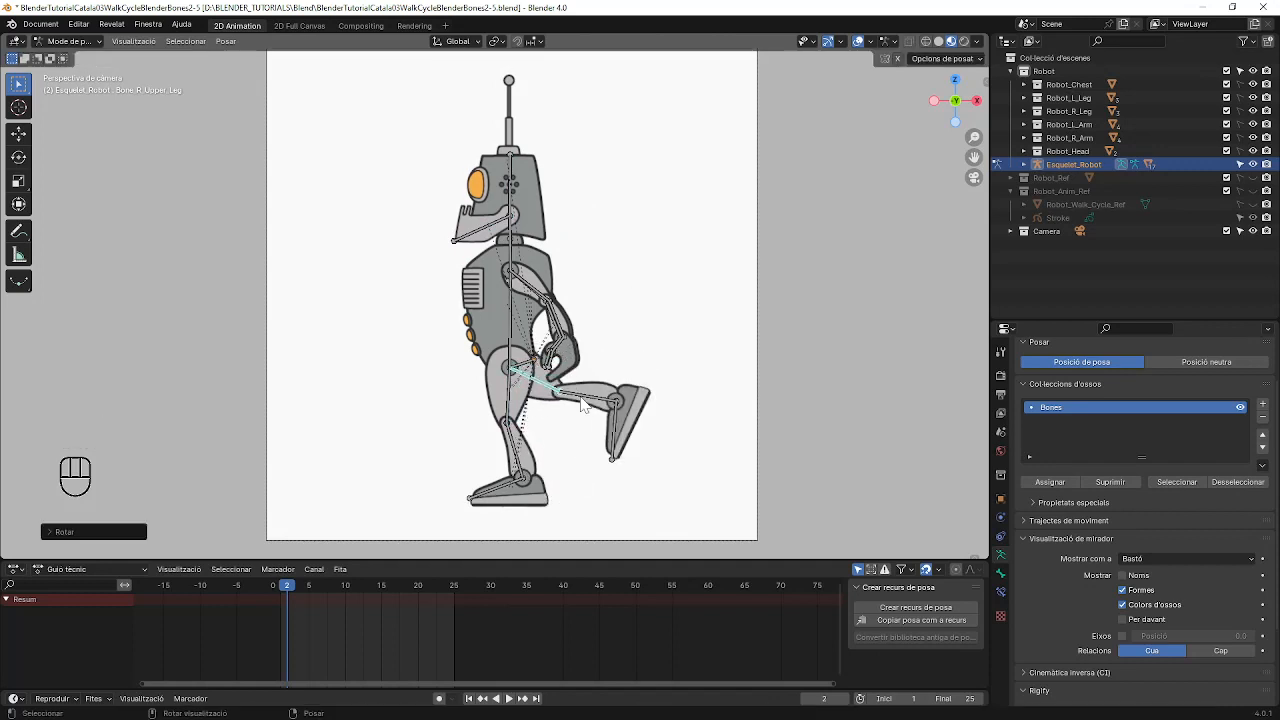
left_click(584, 405)
key("r")
left_click(628, 390)
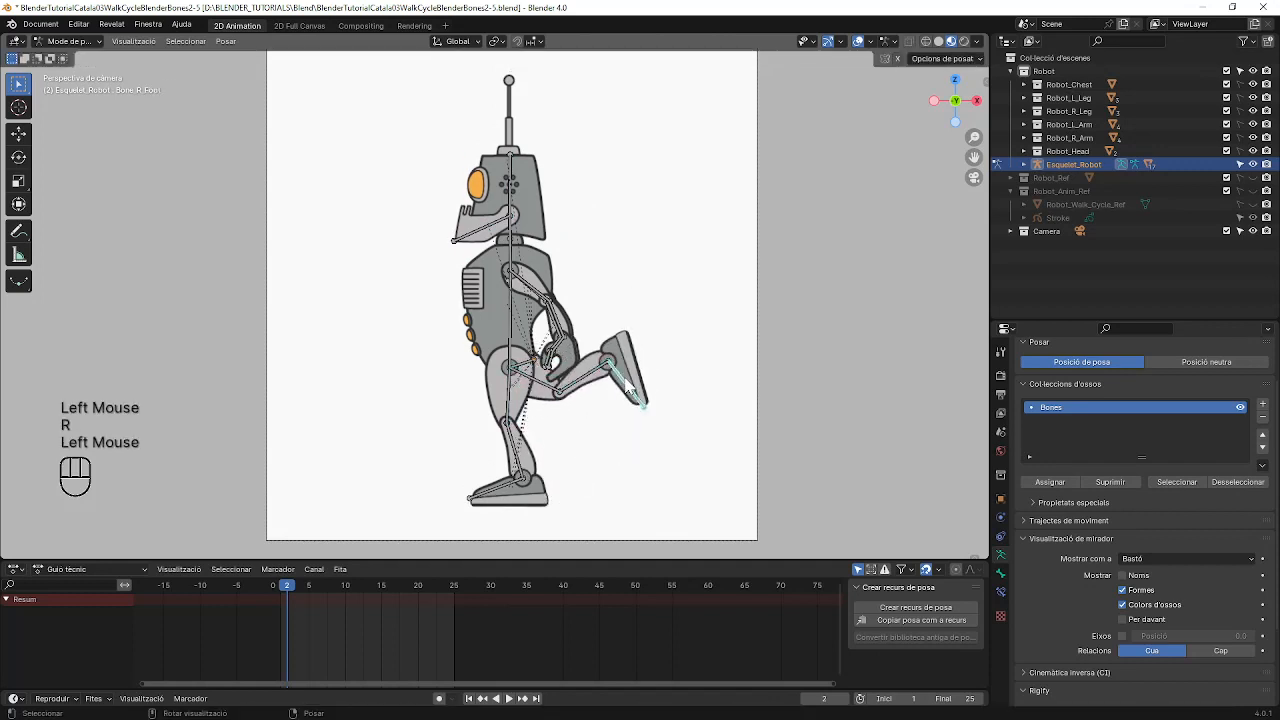
key("r")
left_click(640, 366)
Step: Test the left leg by rotating Bone_L_Upper_Leg forward, bending Bone_L_Lower_Leg back and pointing Bone_L_Foot down
left_click(512, 405)
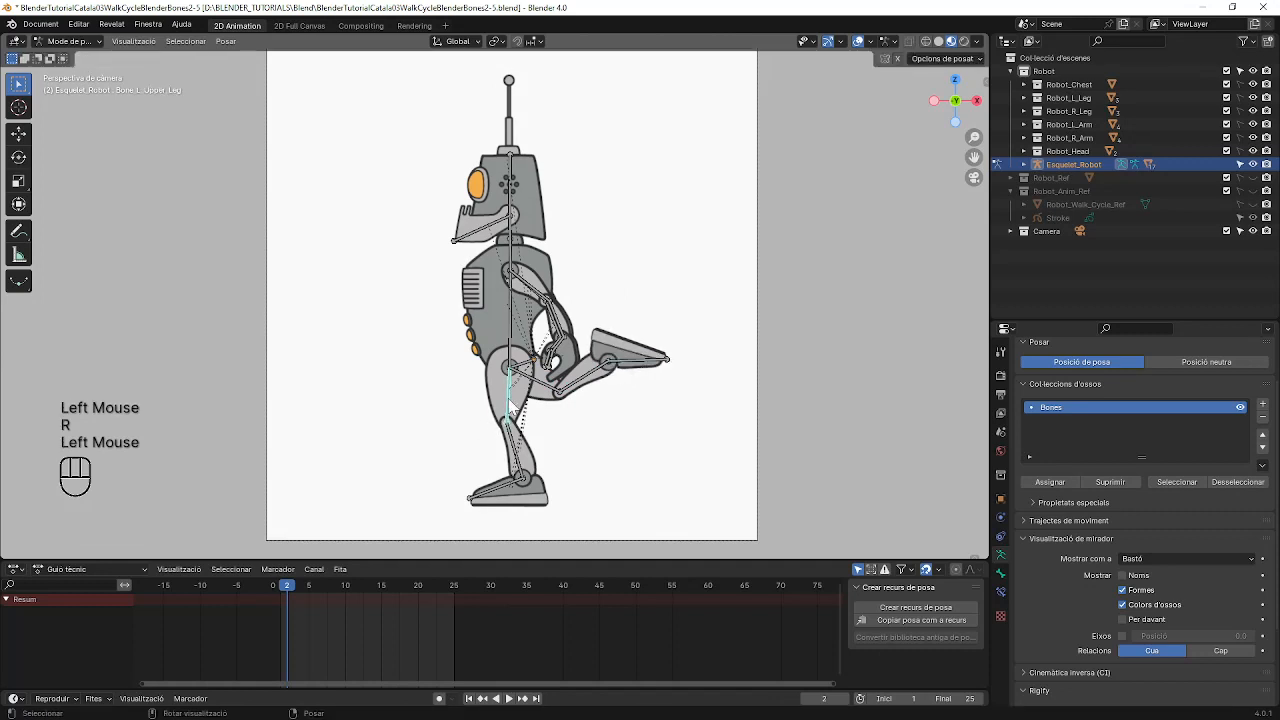
key("r")
left_click(454, 408)
left_click(456, 416)
key("r")
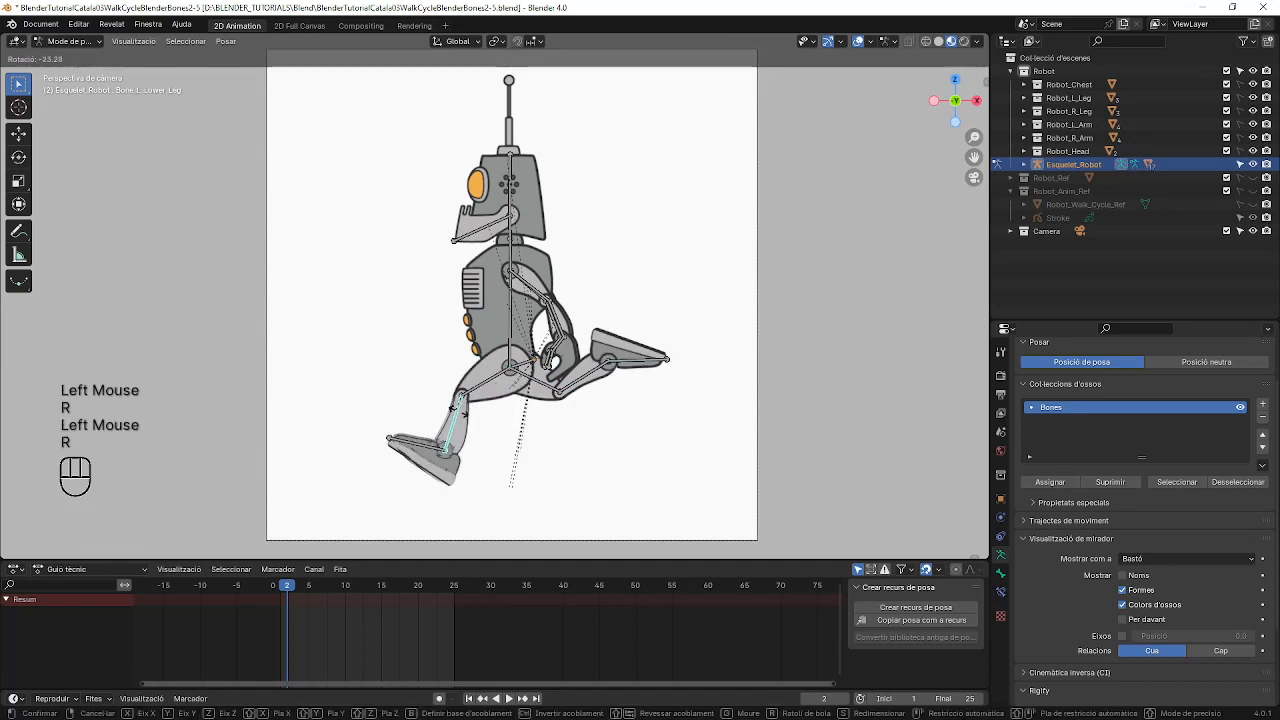
left_click(469, 411)
left_click(476, 460)
key("r")
left_click(496, 475)
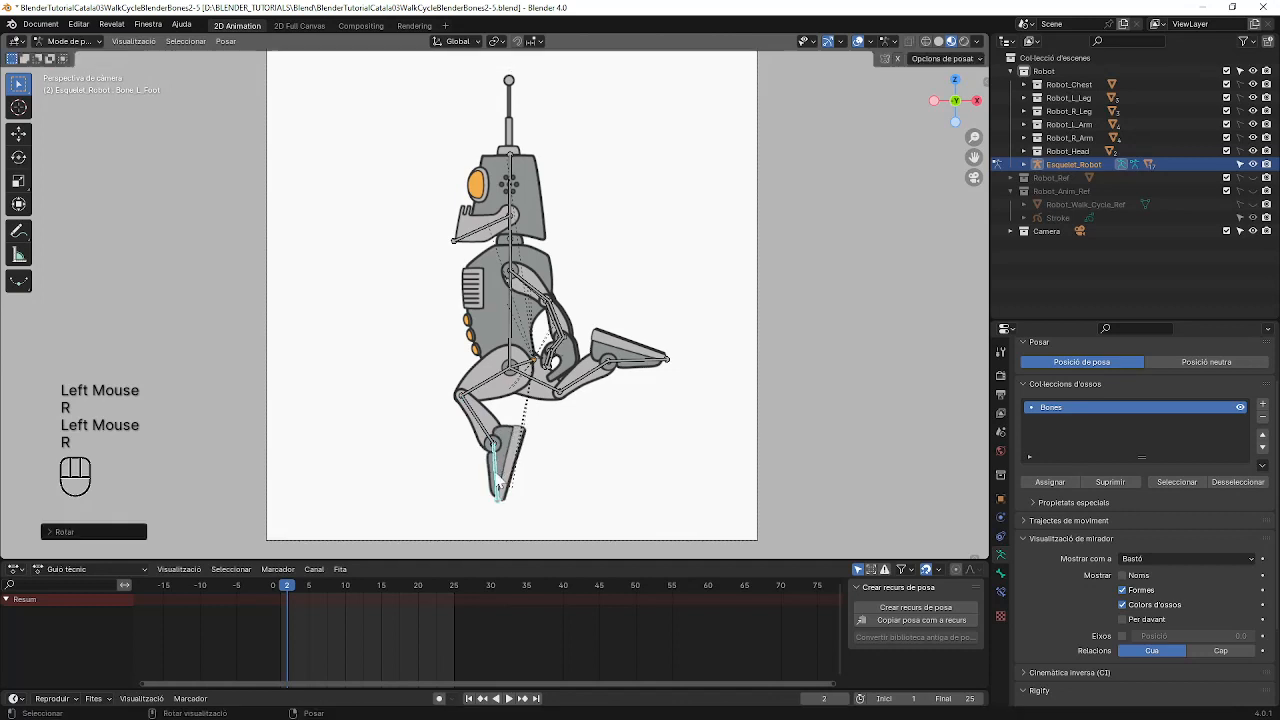
Step: Undo all test rotations of both legs and feet
key("ctrl+z")
key("ctrl+z")
key("ctrl+z")
key("ctrl+z")
key("ctrl+z")
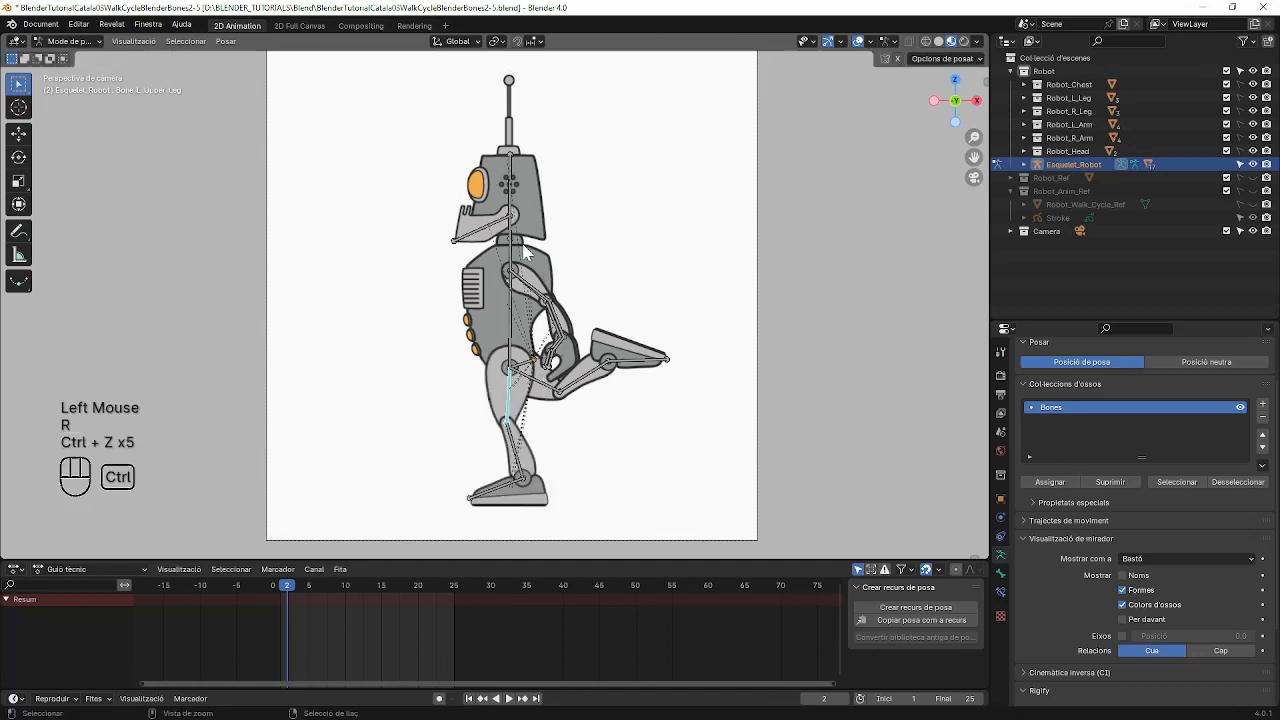
key("ctrl+z")
key("ctrl+z")
key("ctrl+z")
key("ctrl+z")
key("ctrl+z")
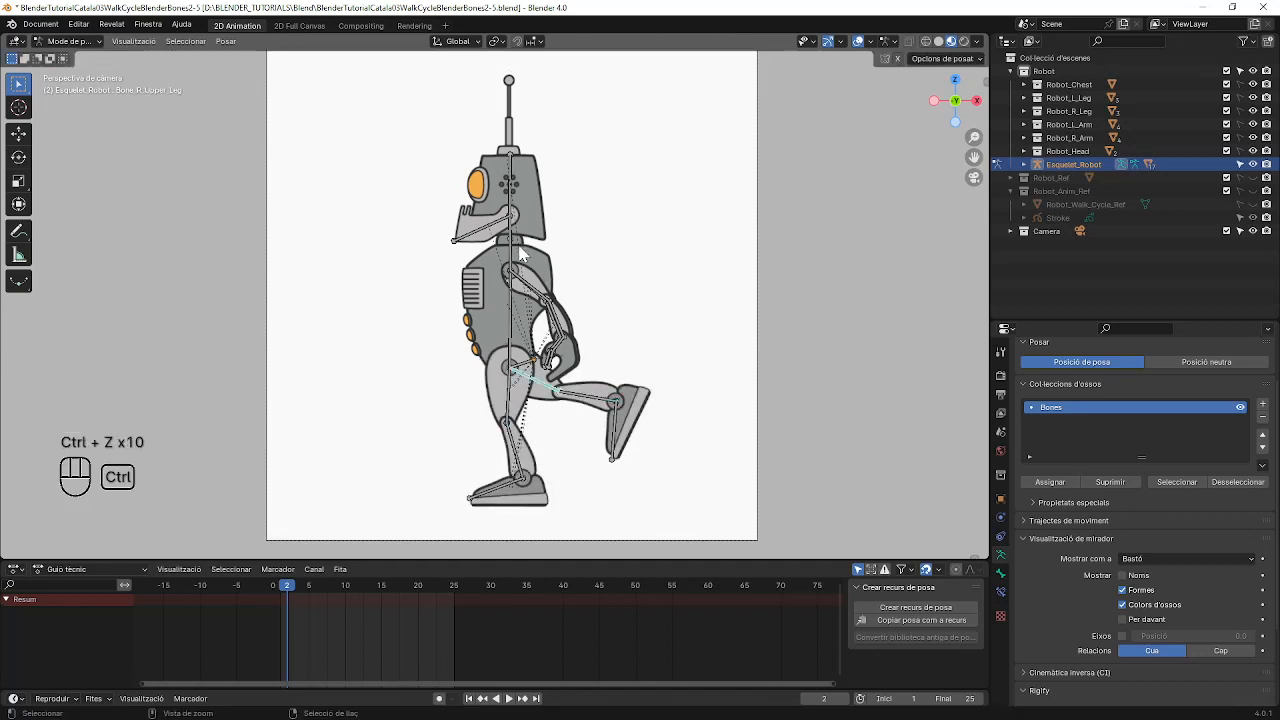
key("ctrl+z")
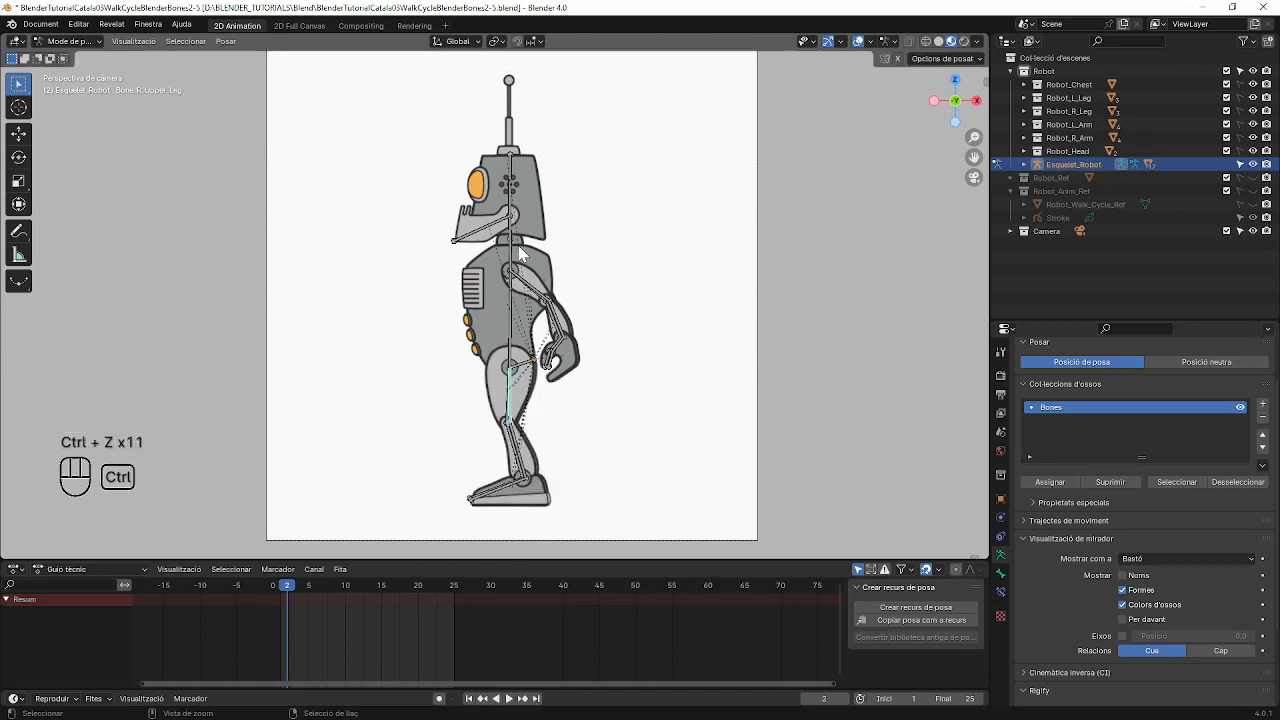
Step: Test moving and rotating the whole robot with Bone_Robot_All, cancelling both transforms
left_click(528, 368)
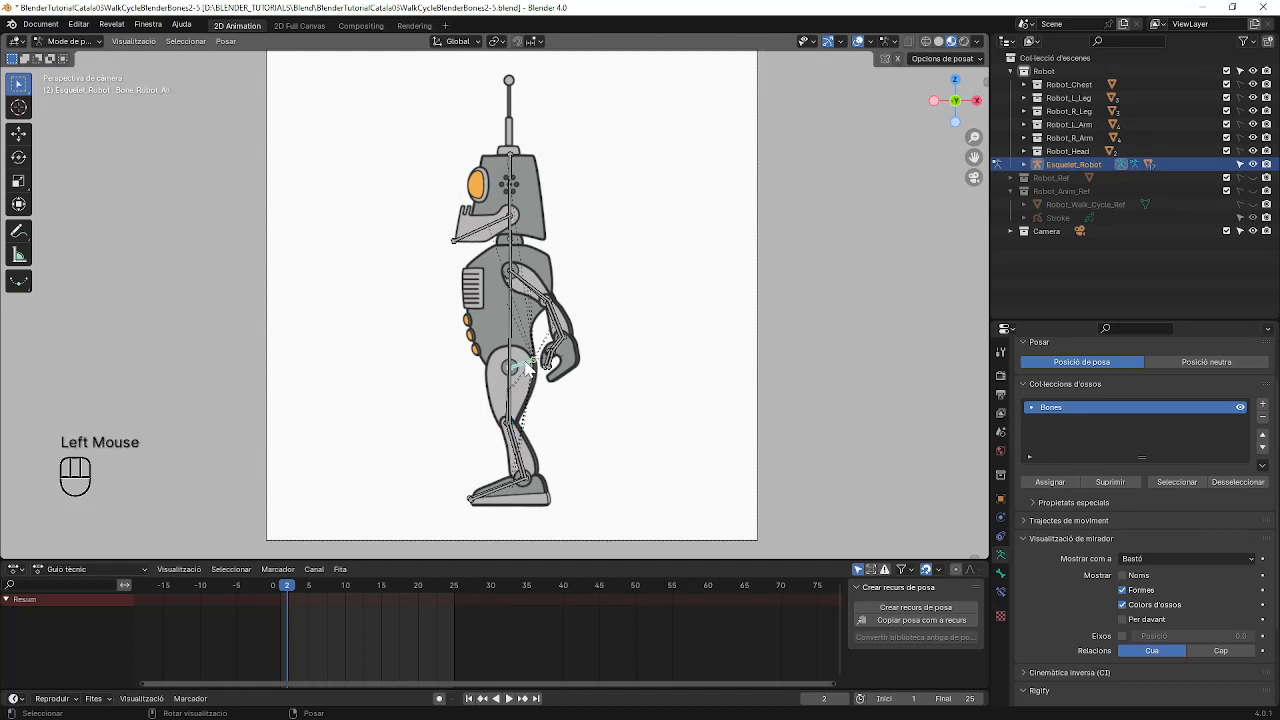
key("g")
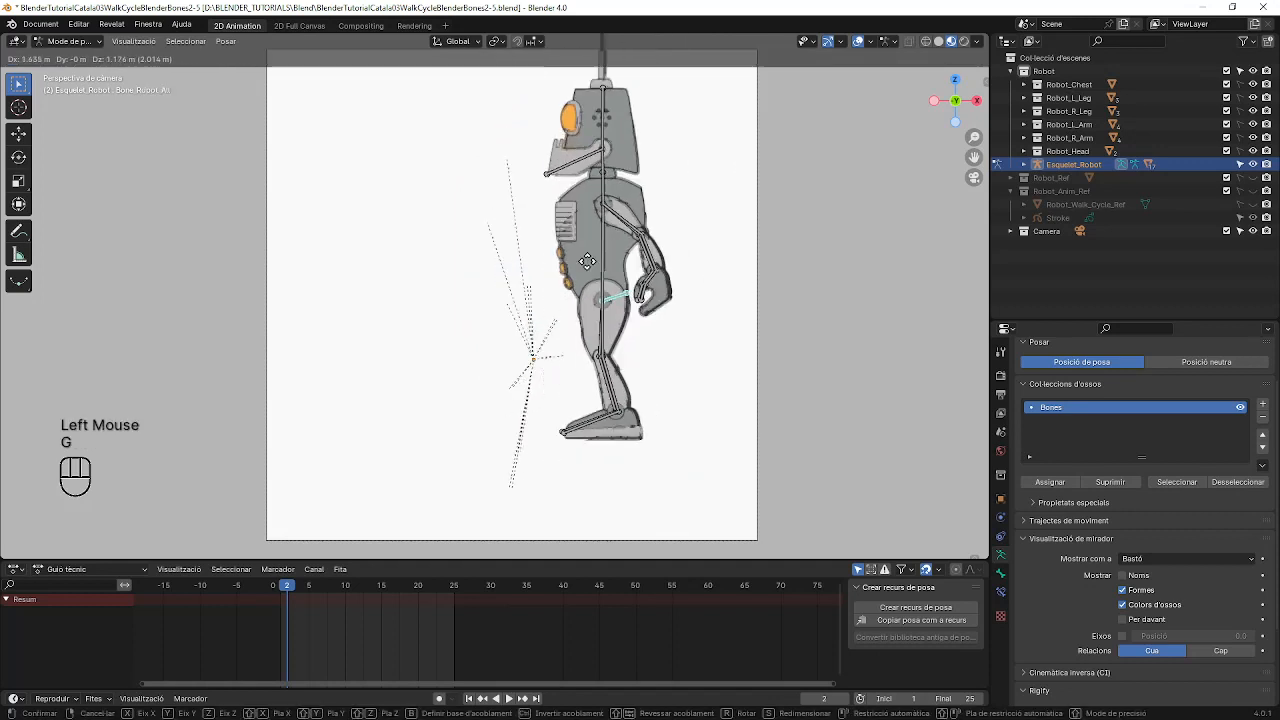
right_click(528, 268)
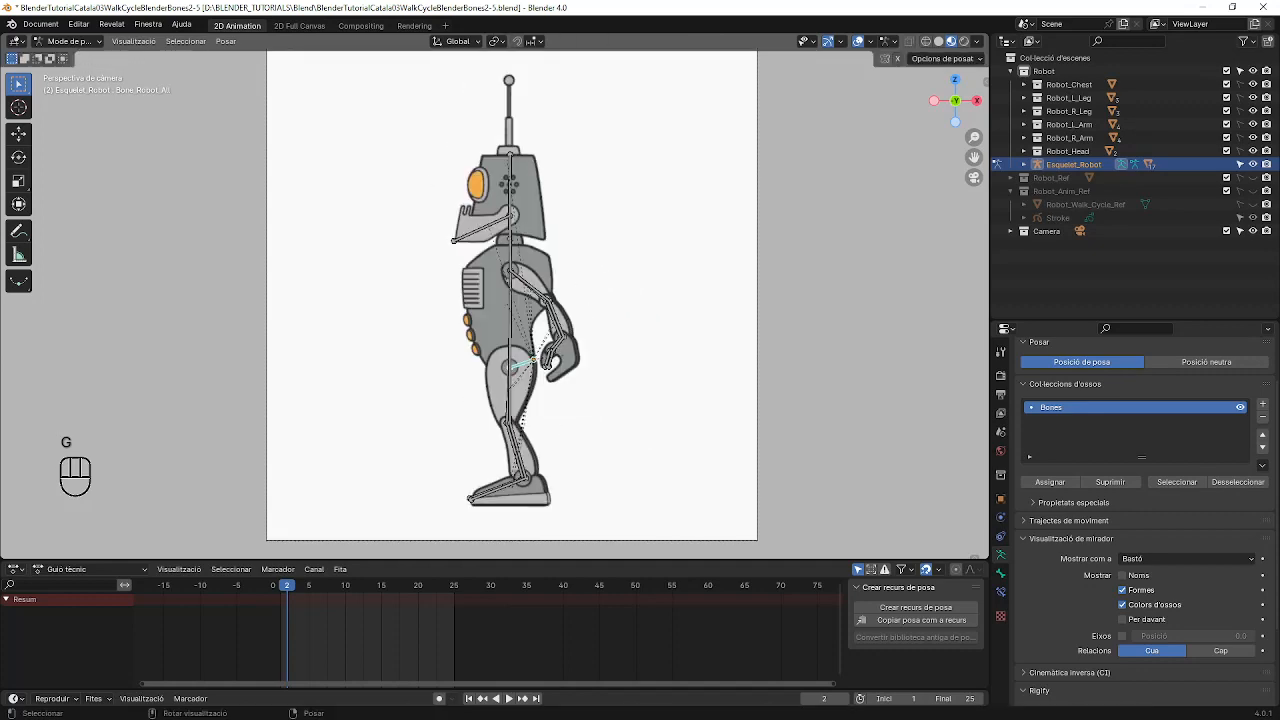
key("r")
right_click(594, 337)
scroll(591, 351, "down", 4)
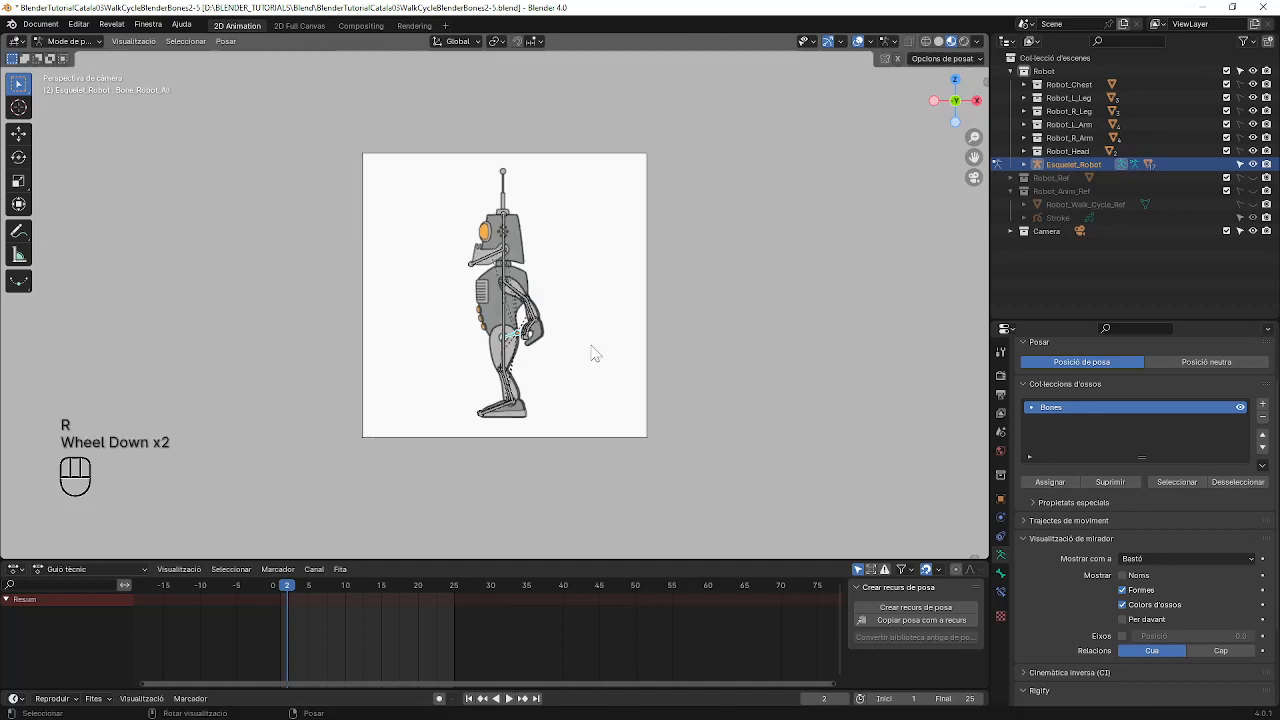
scroll(560, 365, "up", 2)
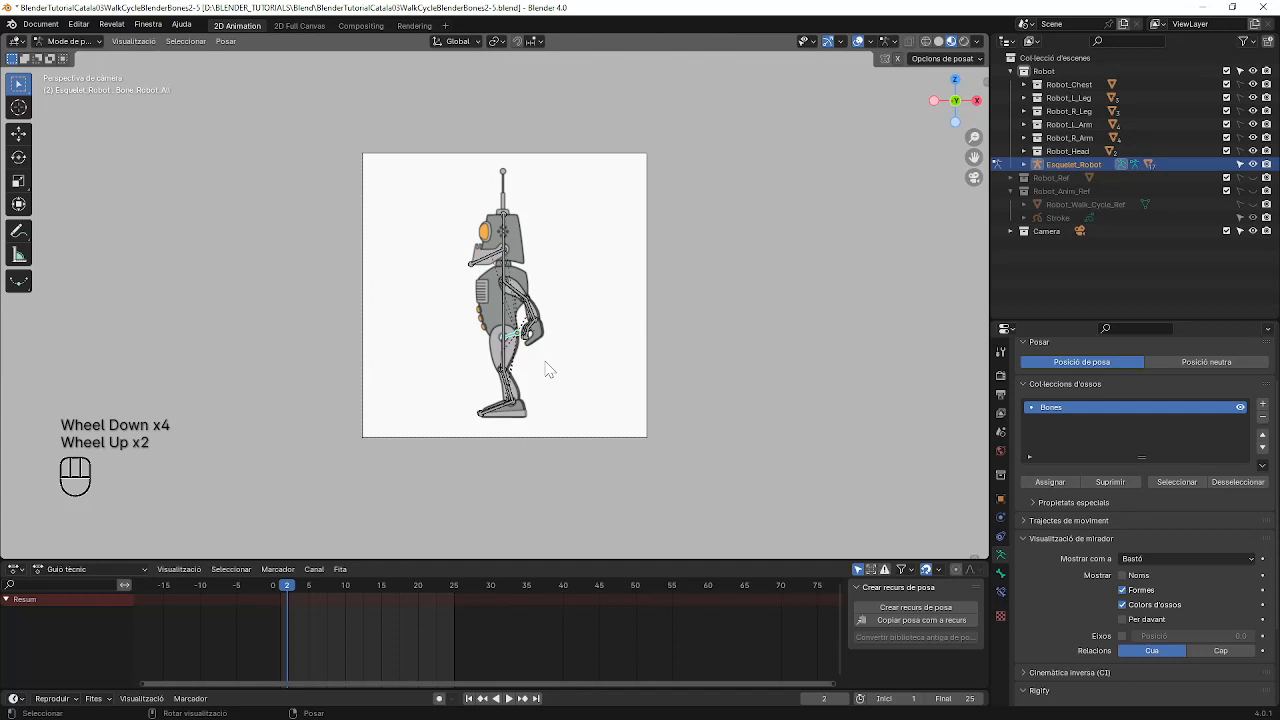
scroll(548, 370, "up", 2)
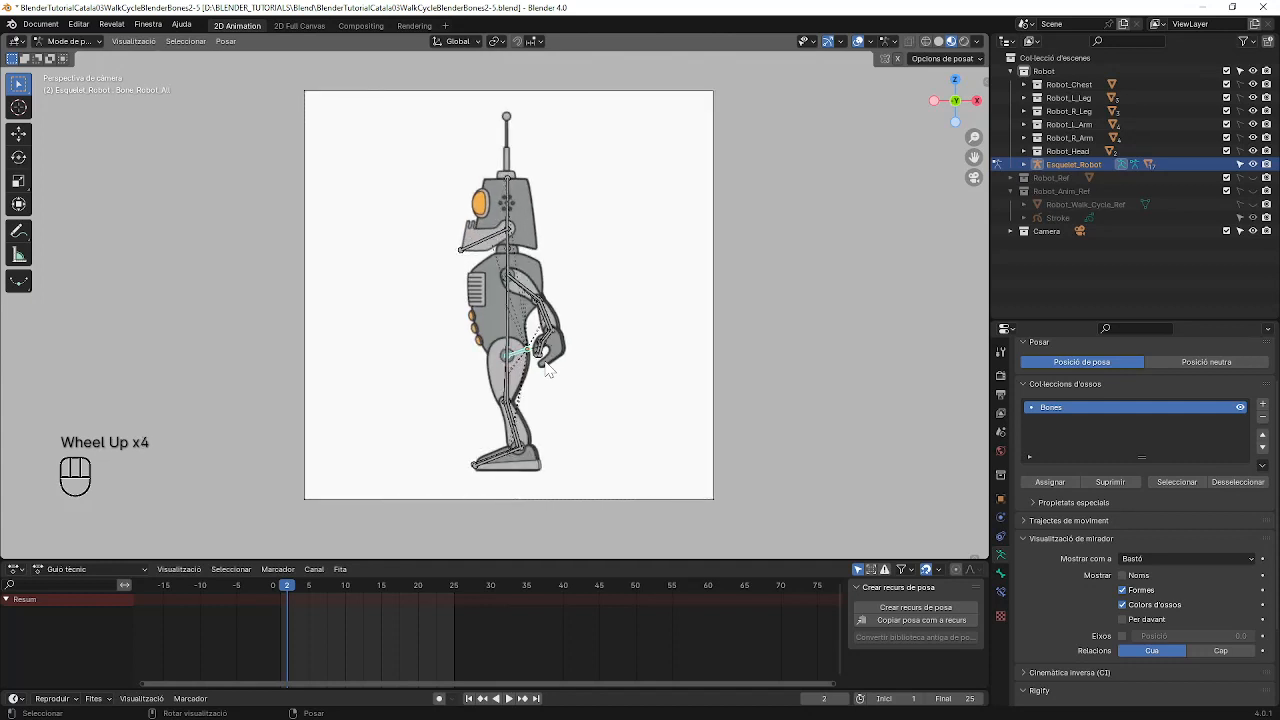
scroll(611, 349, "down", 1)
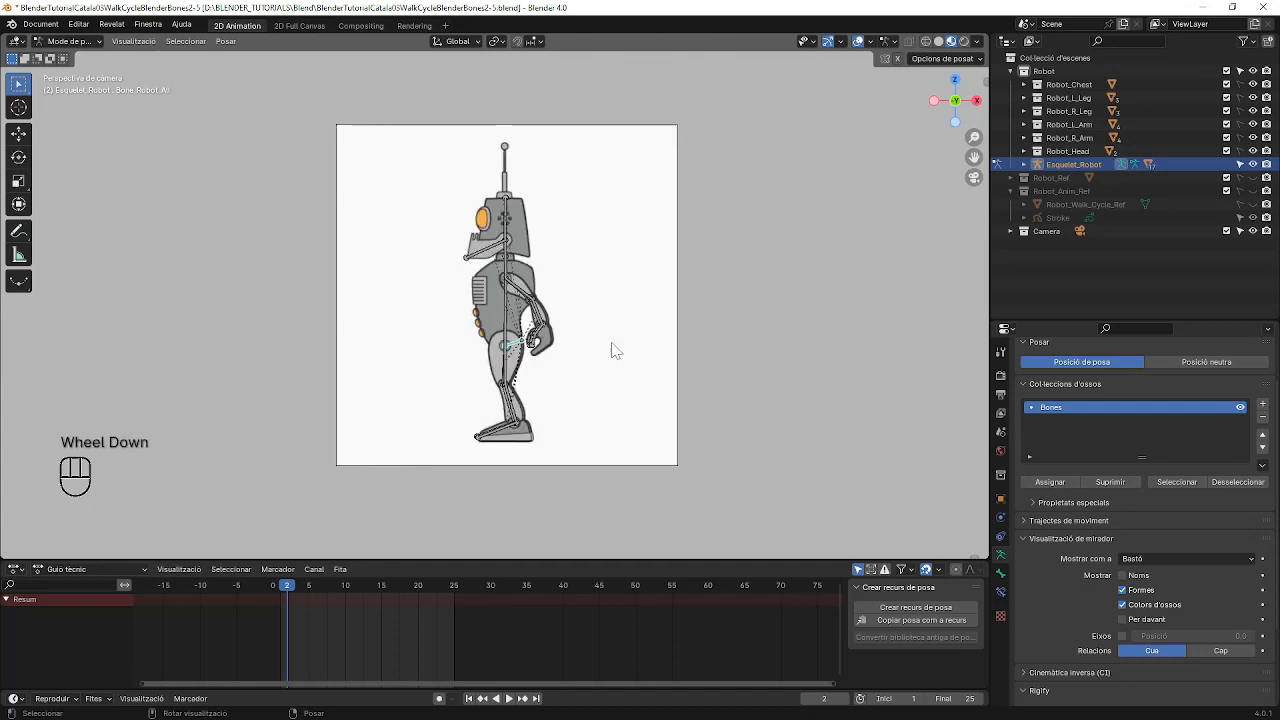
scroll(600, 349, "up", 1)
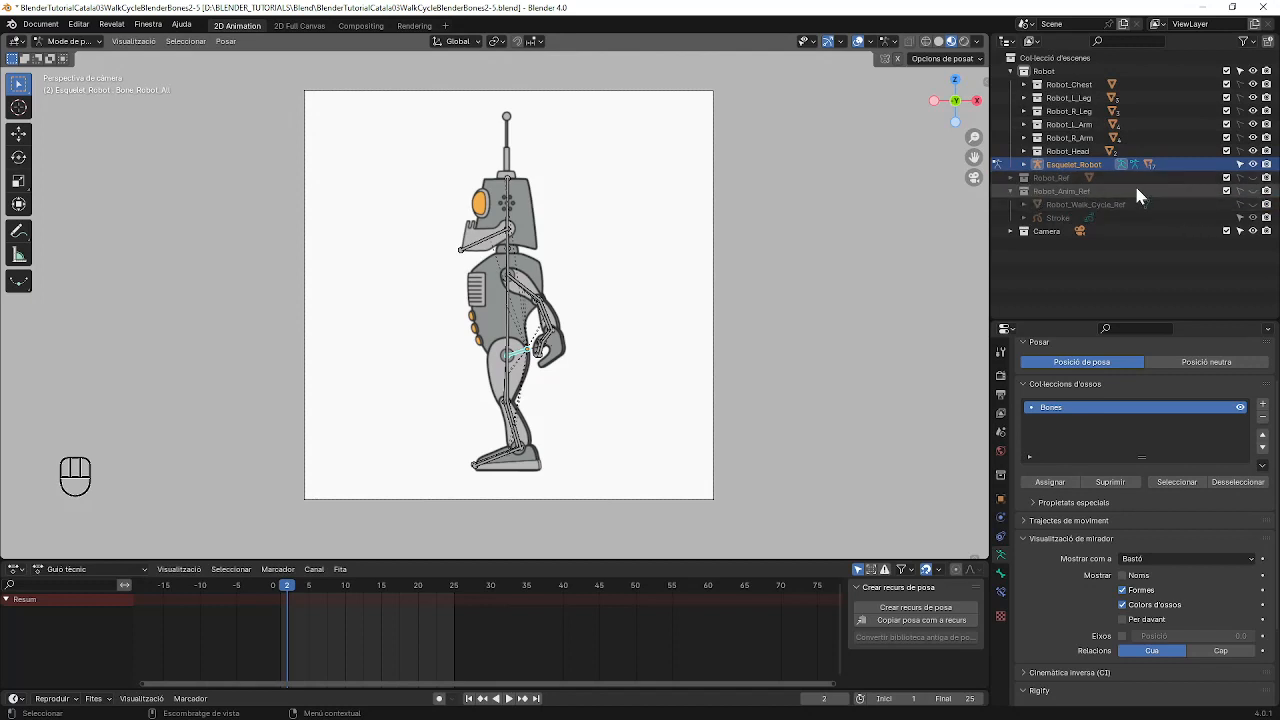
Step: Make the Robot_Anim_Ref collection and its Robot_Walk_Cycle_Ref image visible and selectable in the viewport
left_click(1240, 194)
left_click(1253, 191)
scroll(284, 272, "down", 4)
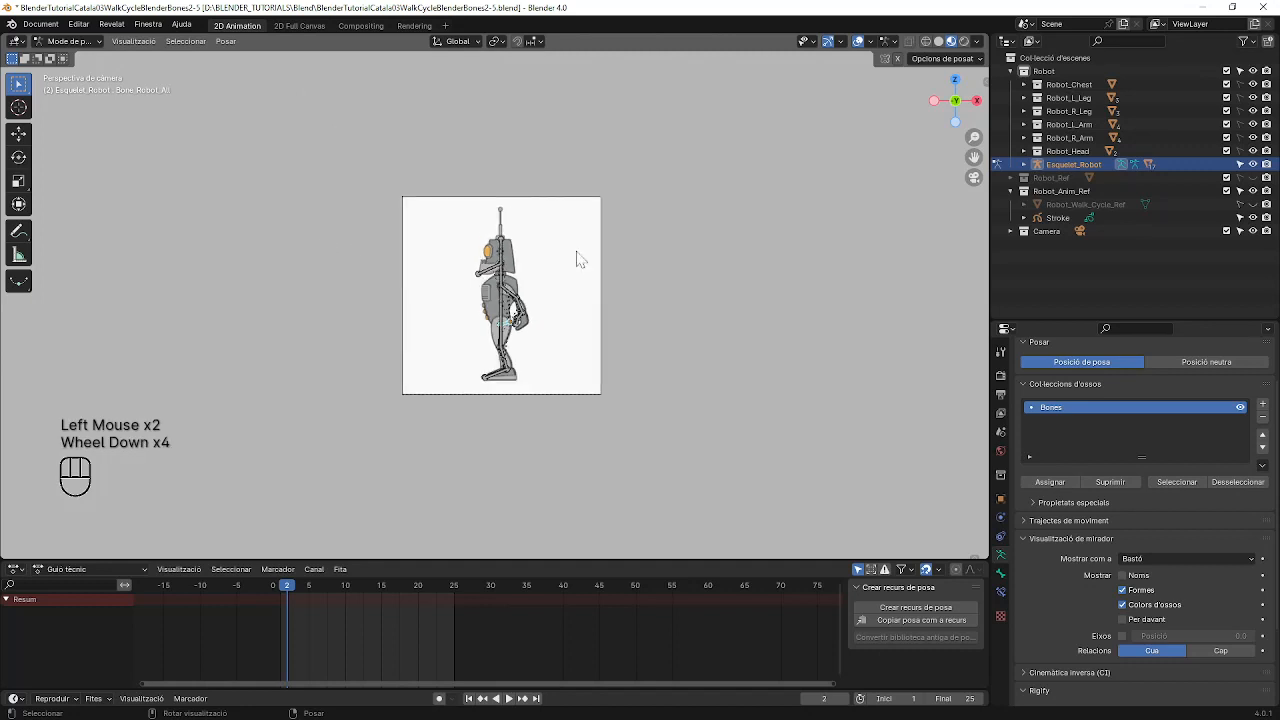
scroll(522, 316, "down", 2)
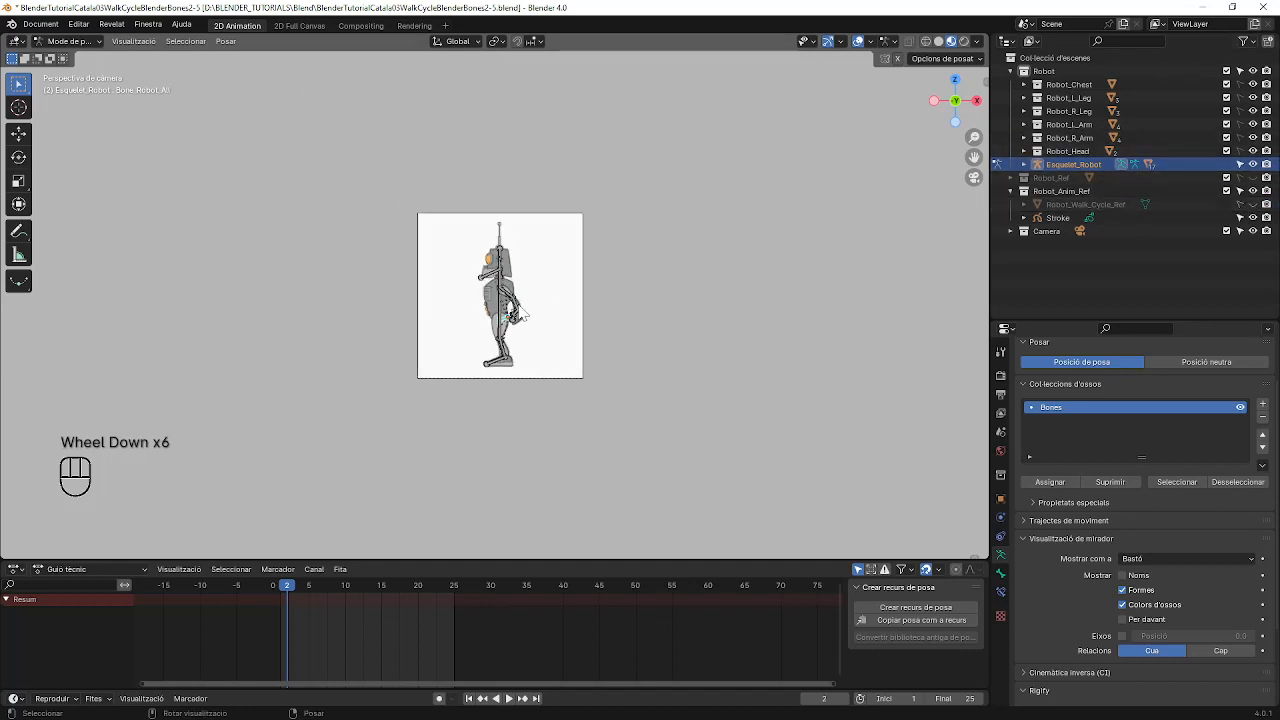
scroll(522, 316, "down", 2)
scroll(540, 300, "up", 3)
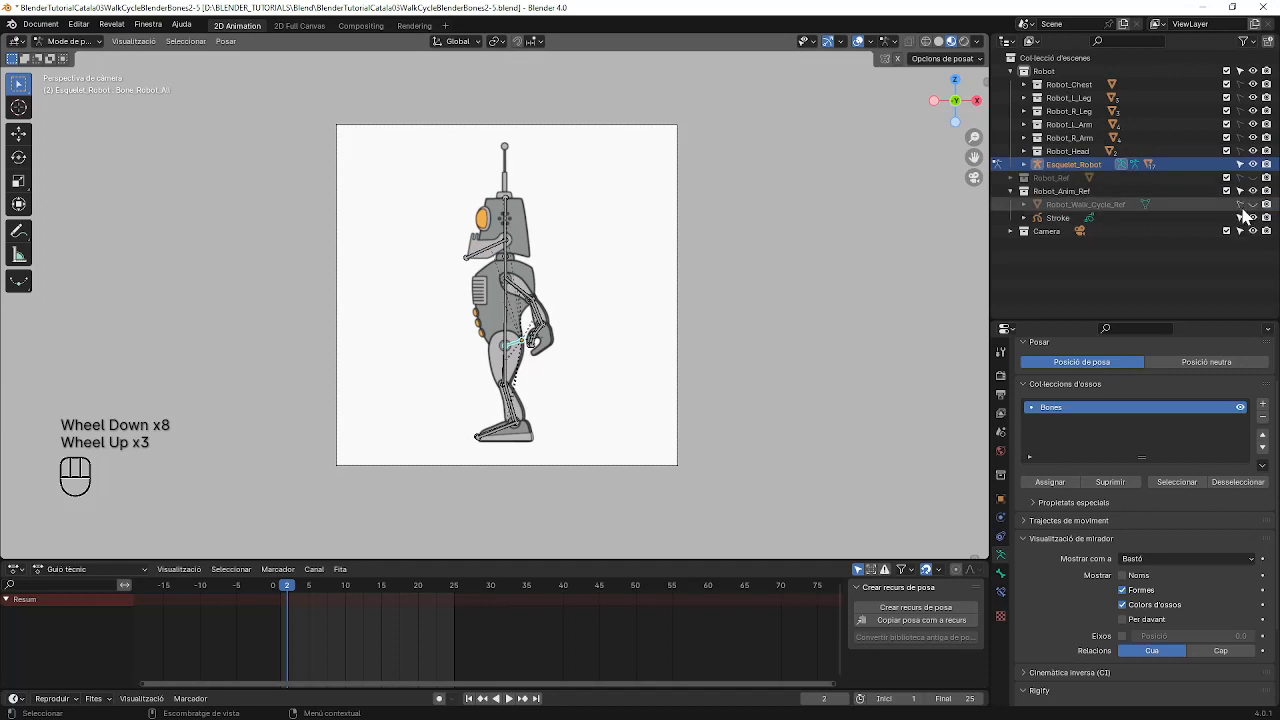
left_click(1241, 207)
left_click(1240, 205)
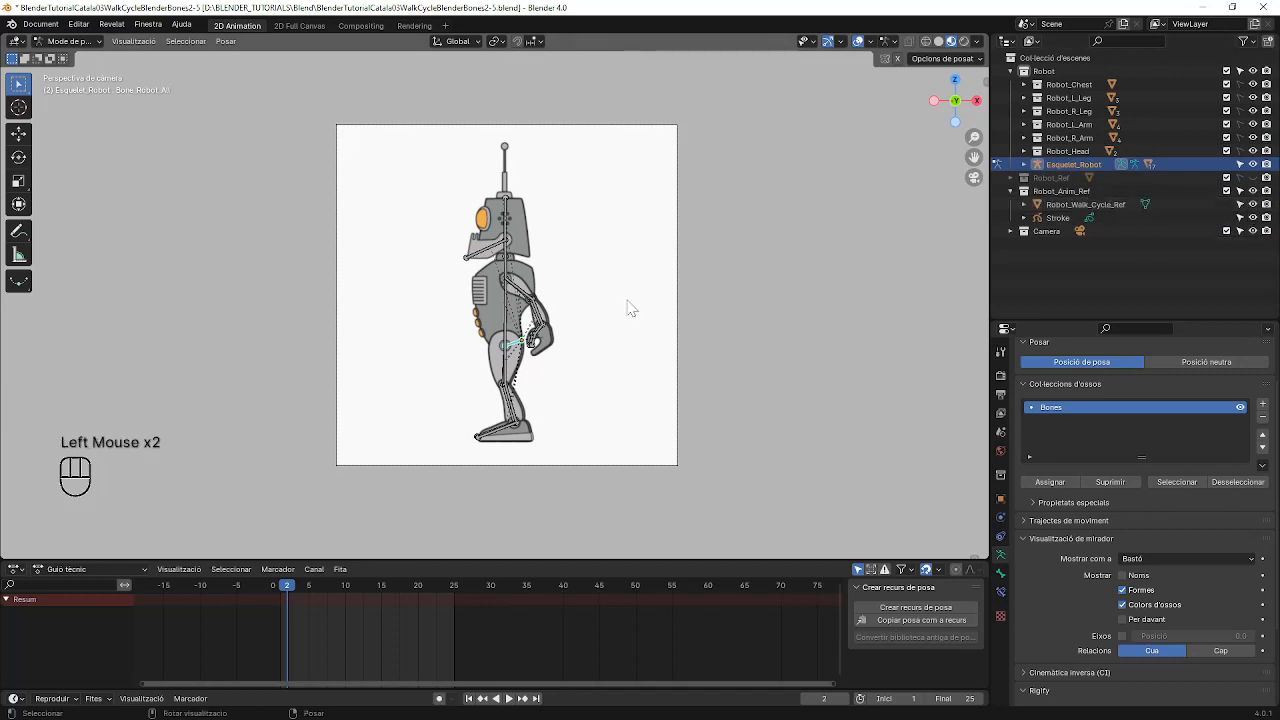
scroll(405, 330, "down", 3)
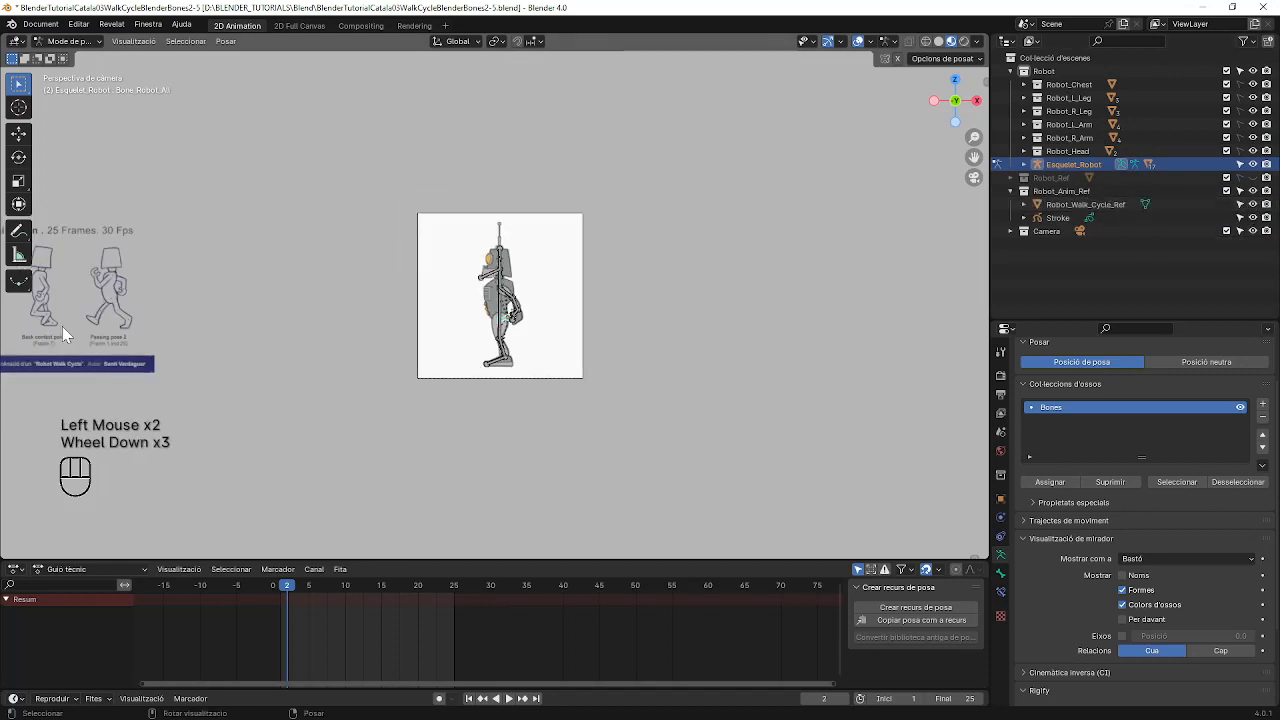
Step: Switch from Pose Mode to Object Mode and select the Robot_Walk_Cycle_Ref image
left_click(98, 318)
left_click(122, 310)
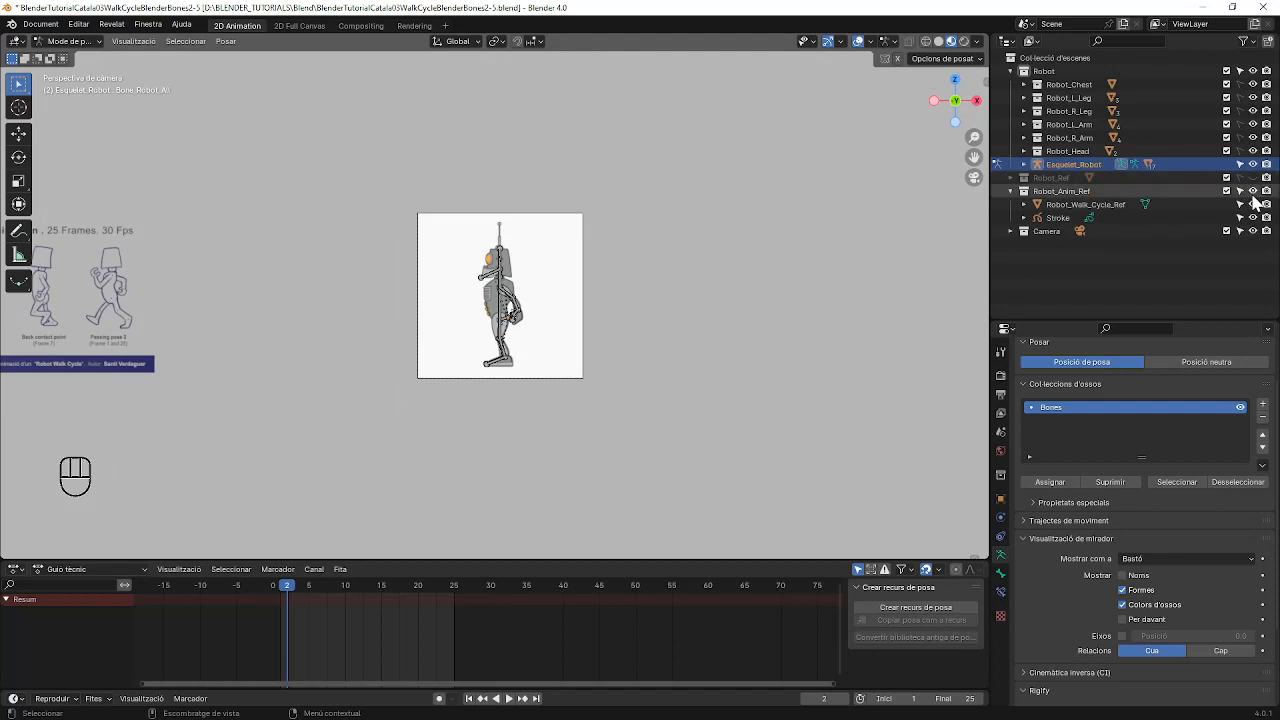
left_click(1066, 205)
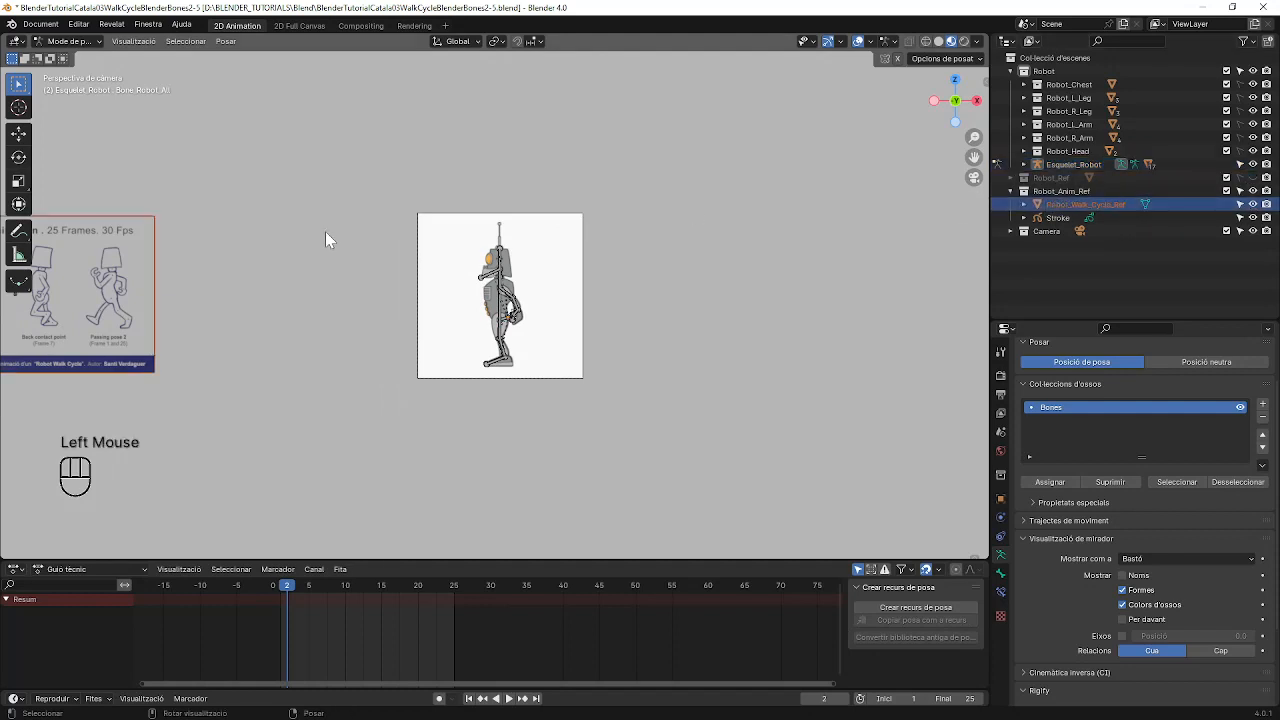
left_click(80, 41)
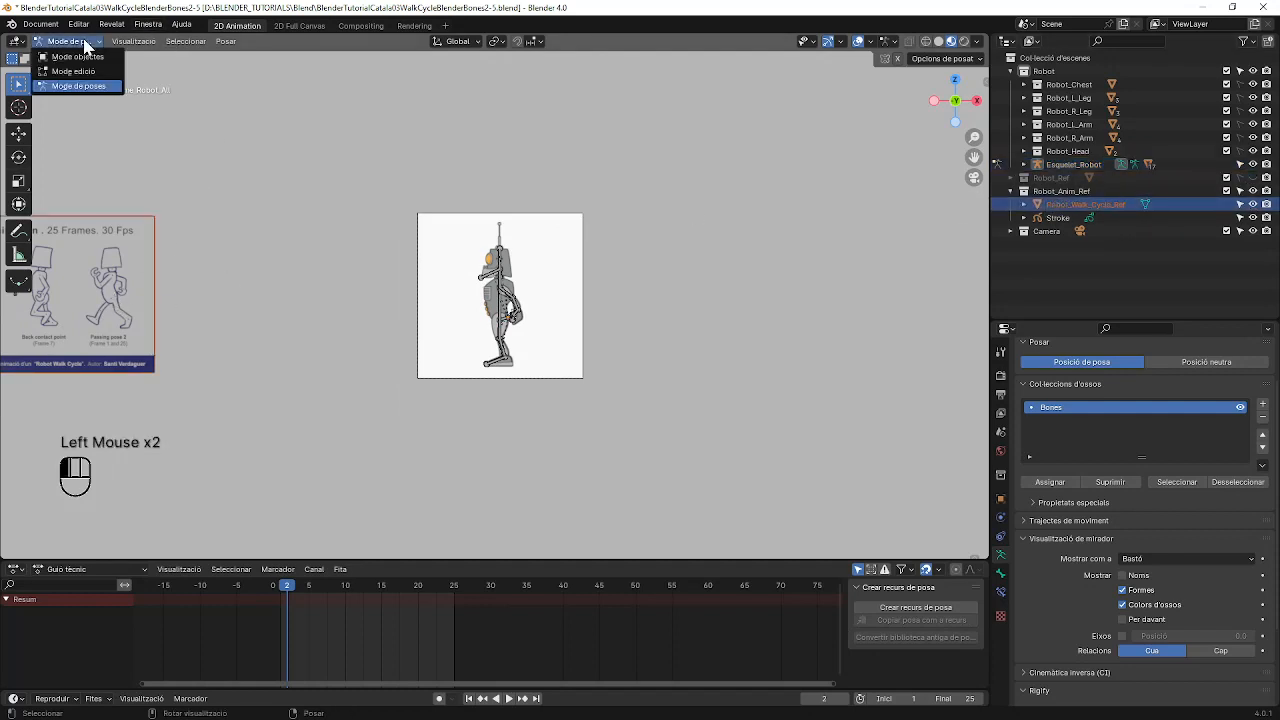
left_click(80, 57)
left_click(147, 311)
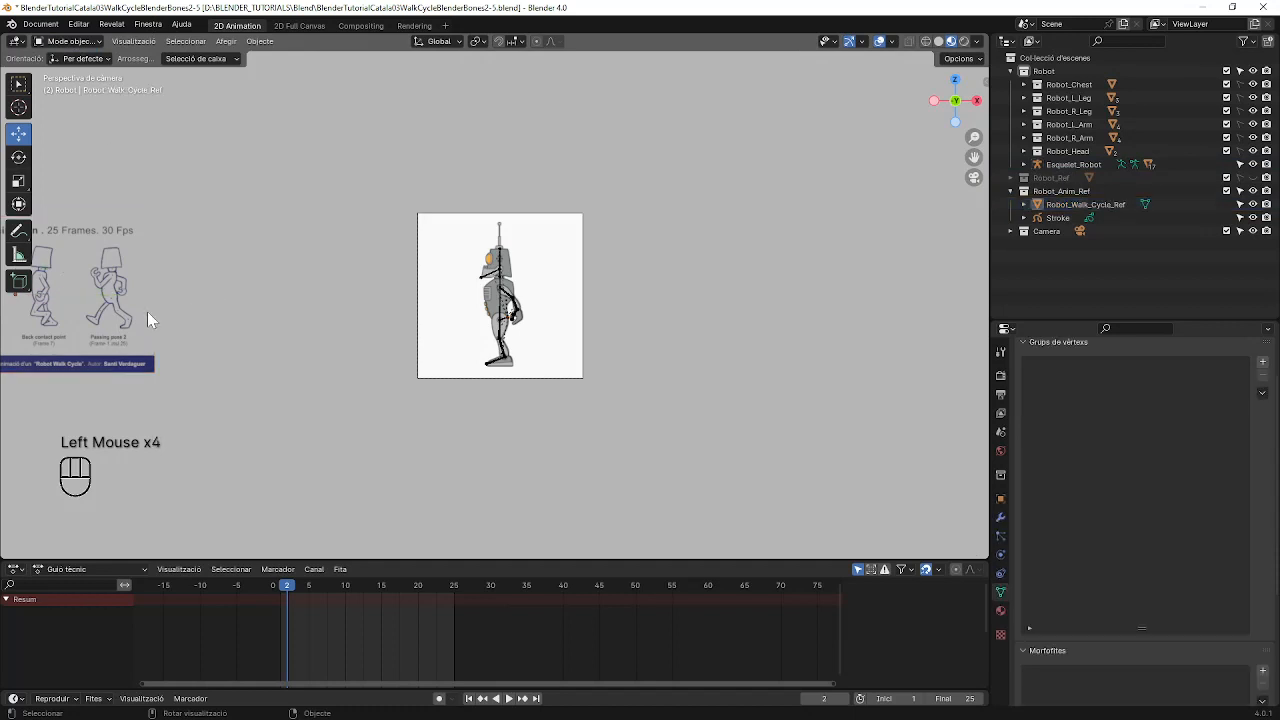
left_click(136, 317)
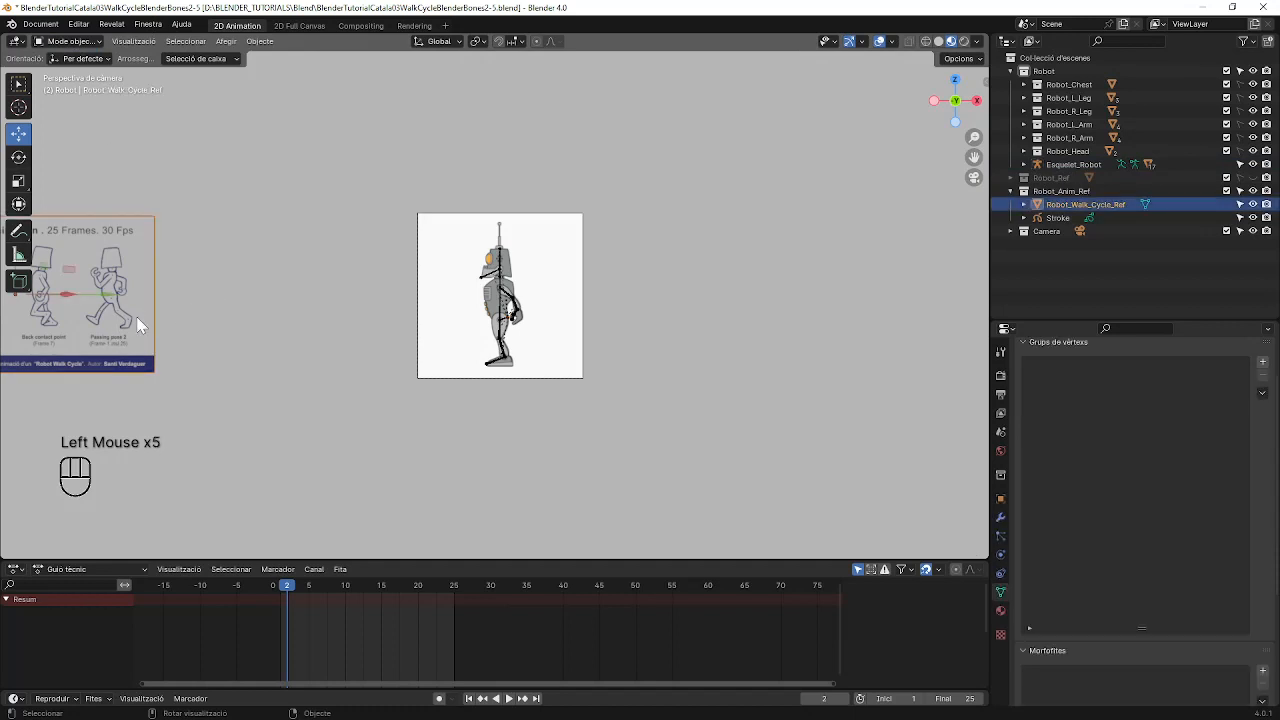
Step: Move Robot_Walk_Cycle_Ref over to the robot and enlarge it so the Passing pose 2 drawing lies behind the robot at similar size
key("g")
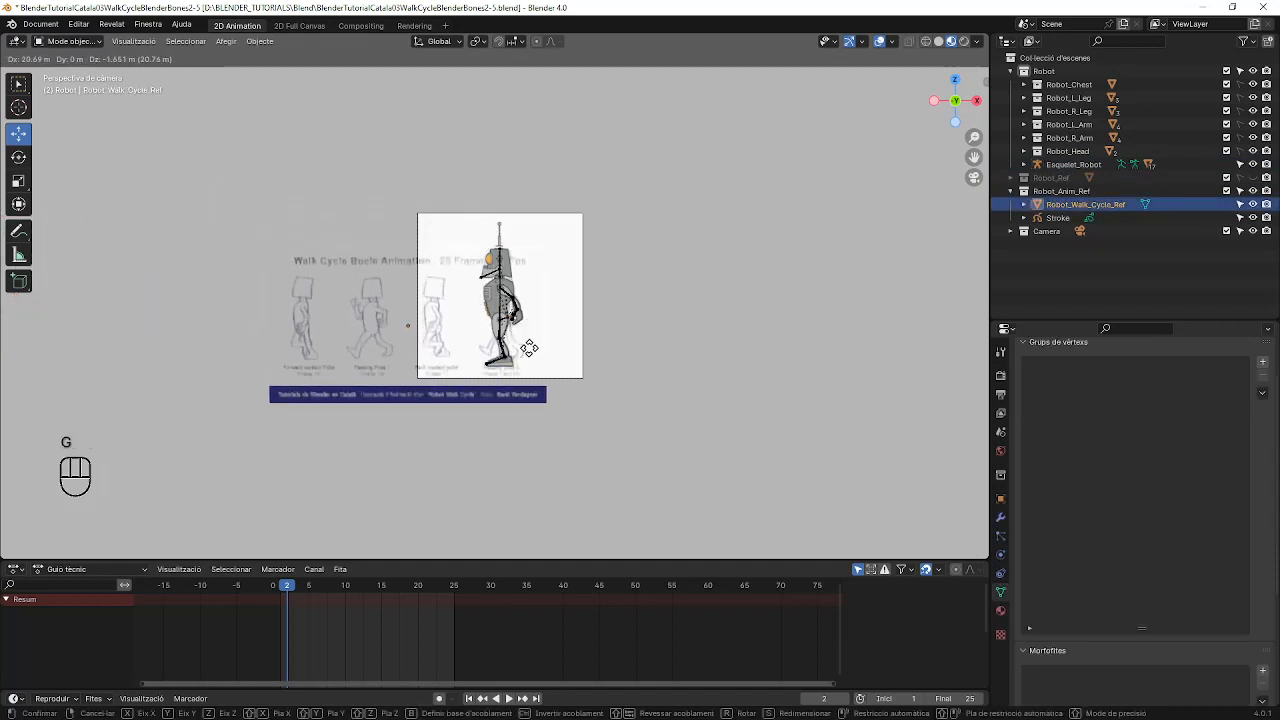
left_click(528, 349)
scroll(526, 362, "up", 2)
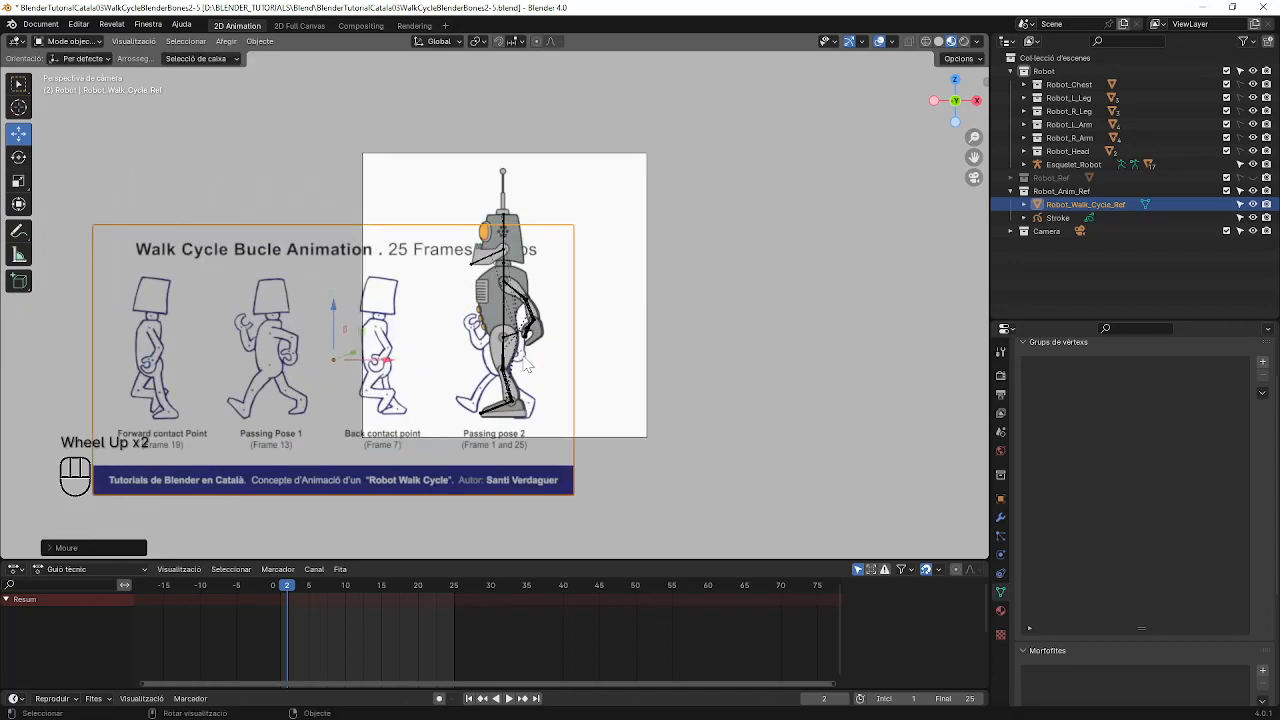
scroll(526, 366, "up", 1)
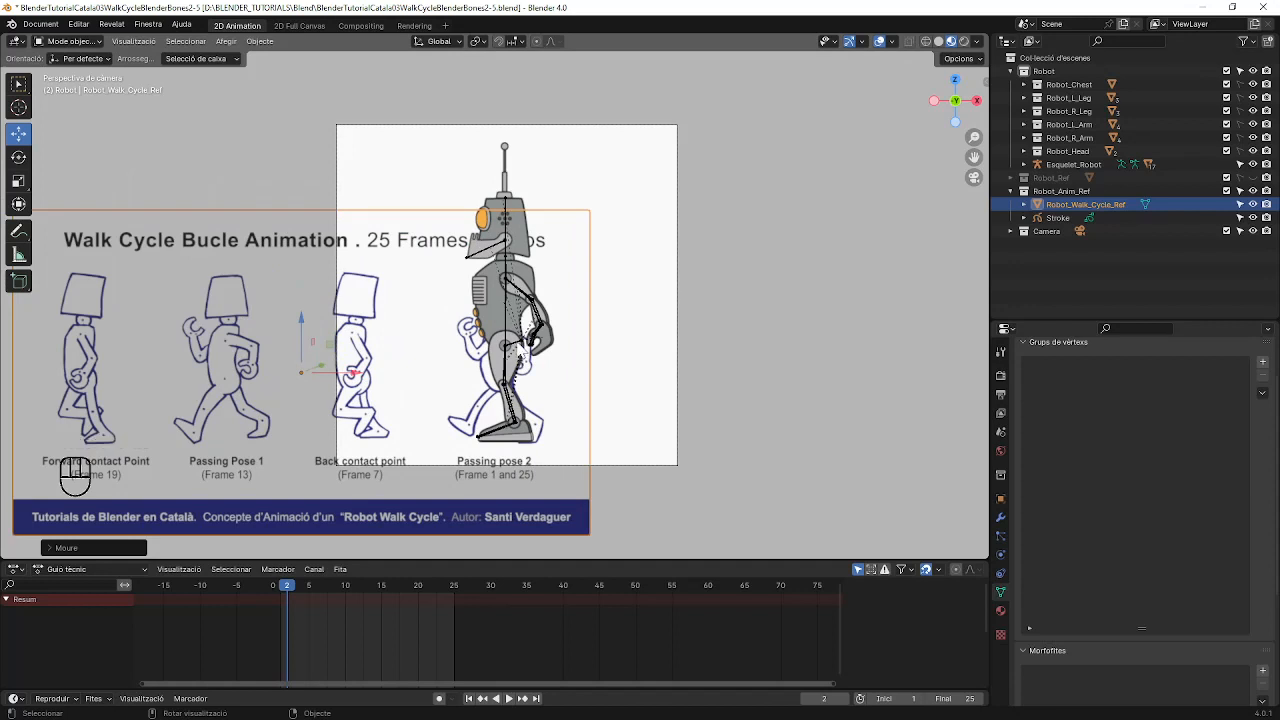
key("s")
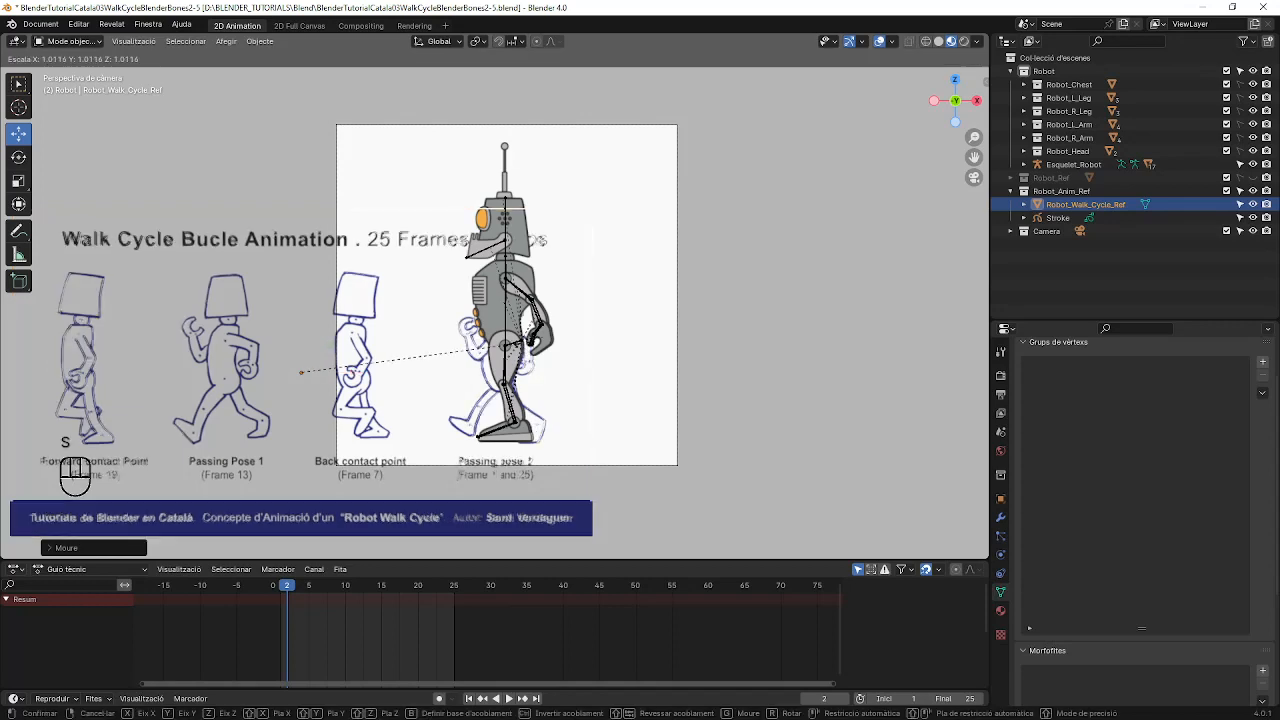
left_click(603, 281)
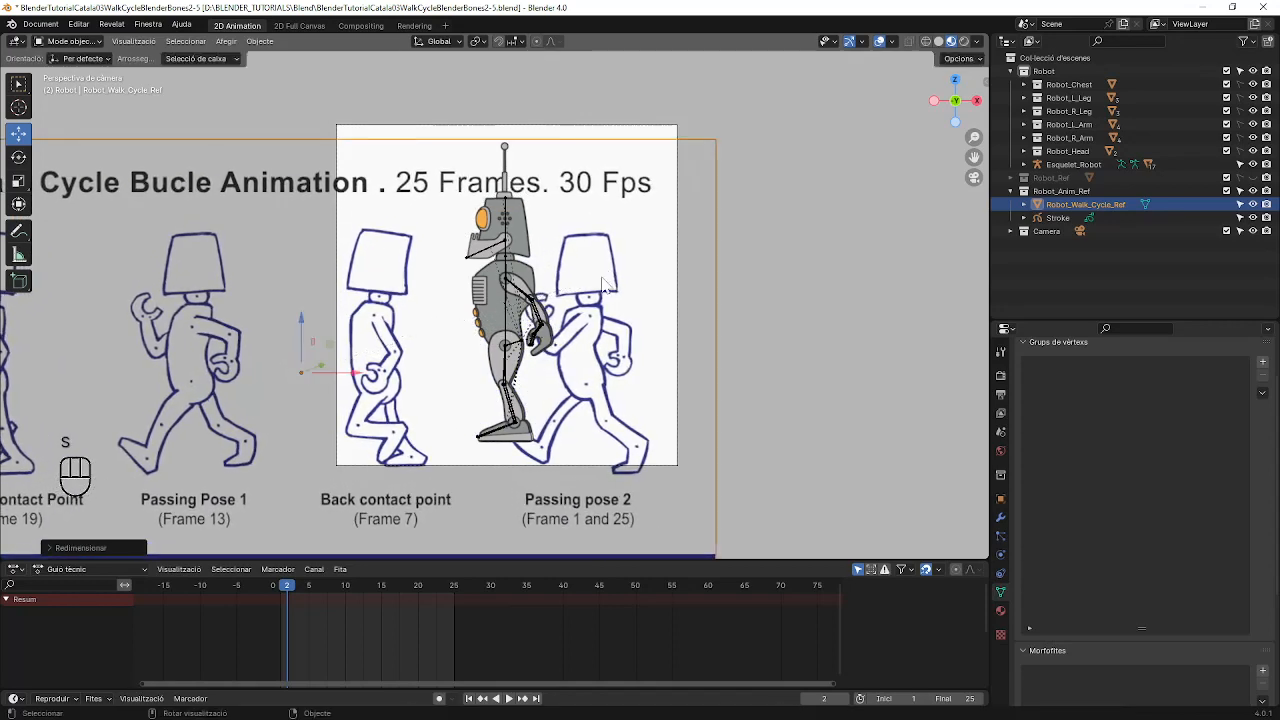
key("g")
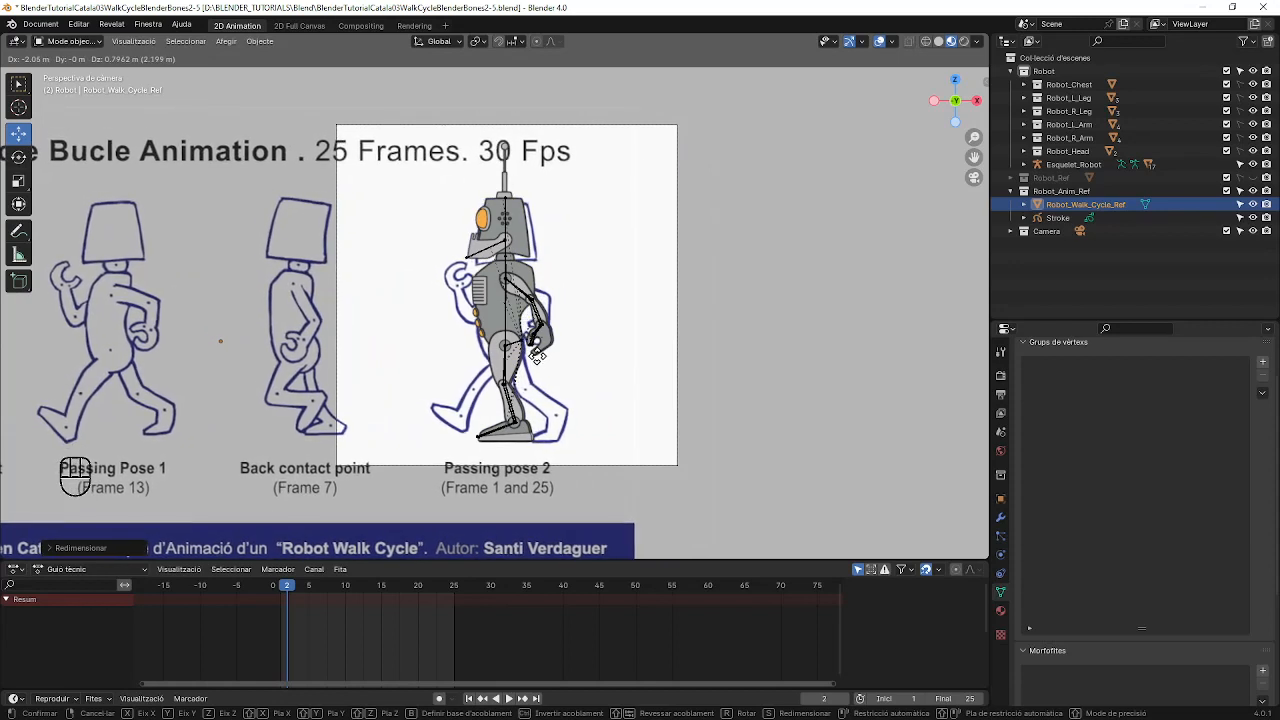
left_click(537, 355)
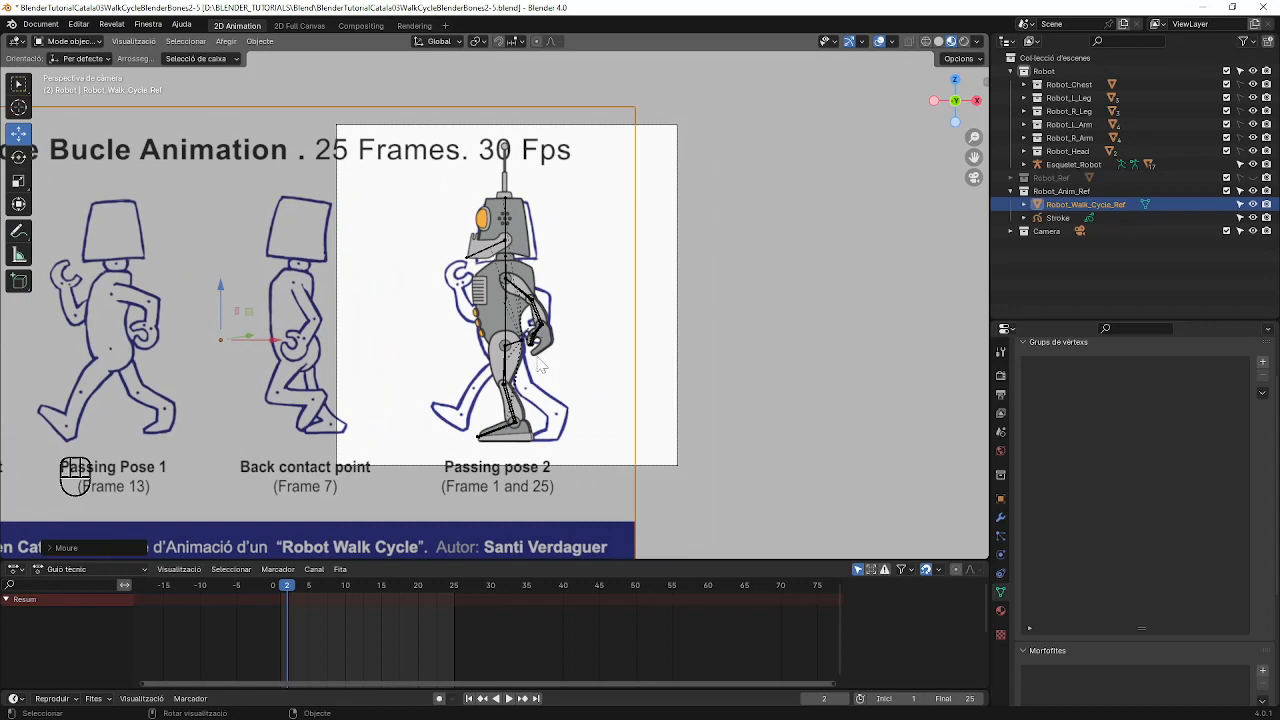
Step: Fine-tune the scale and position of Robot_Walk_Cycle_Ref so the Passing pose 2 head, body and feet line up with the robot
key("s")
left_click(548, 362)
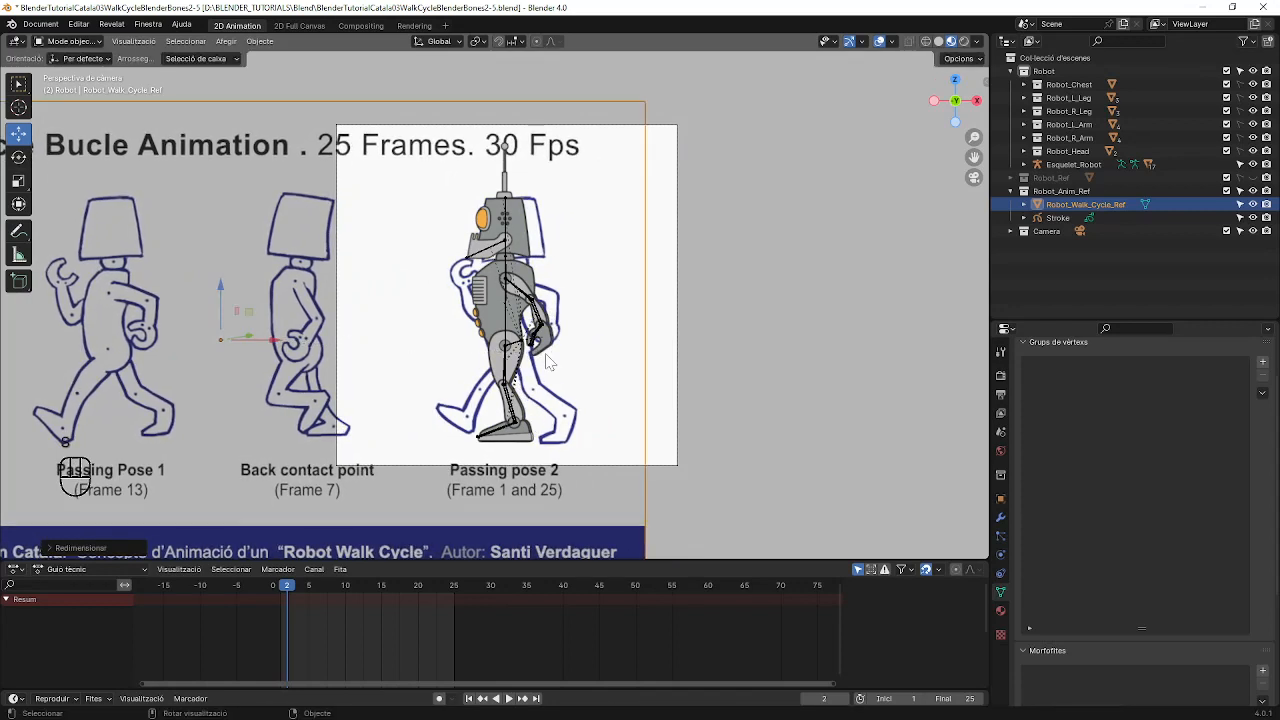
key("g")
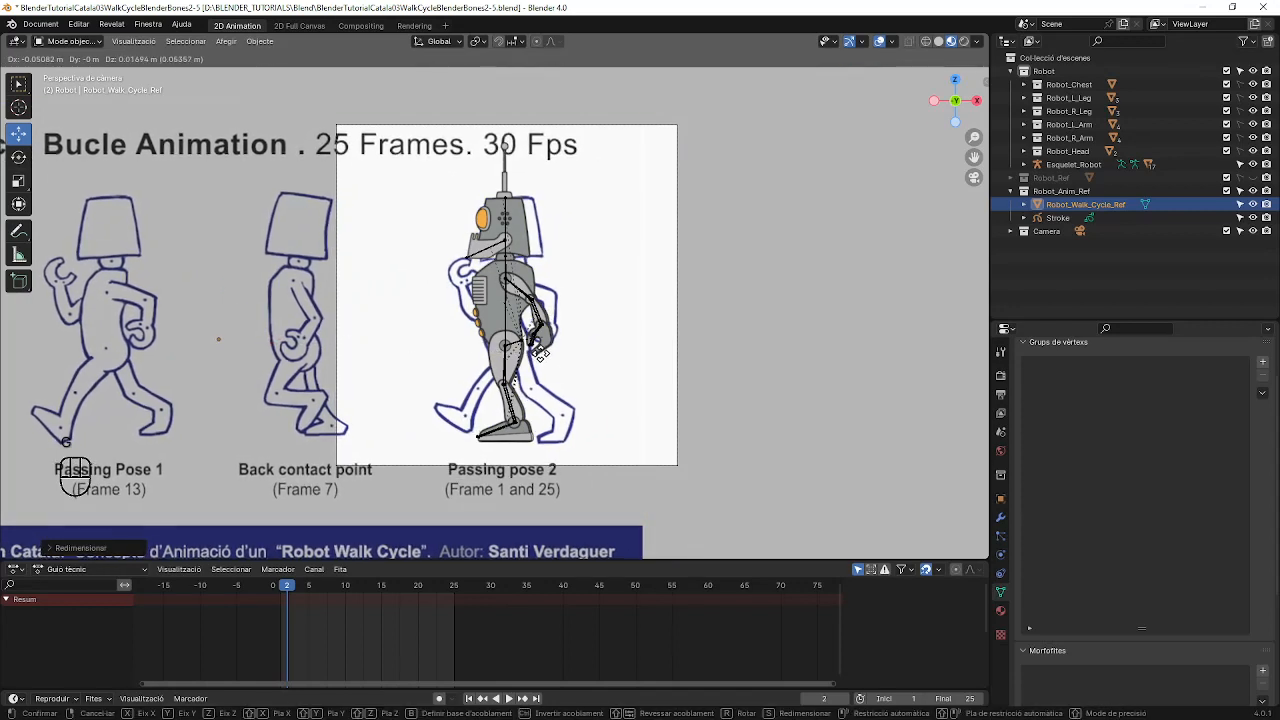
left_click(544, 358)
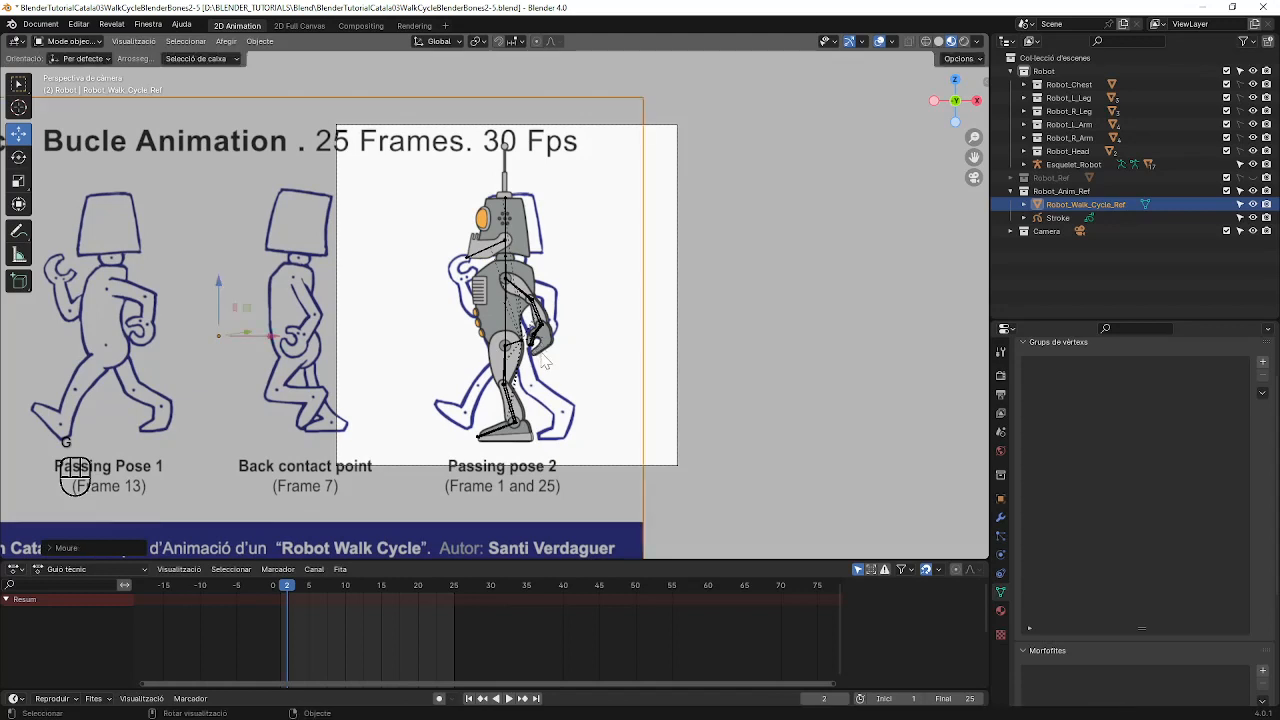
key("s")
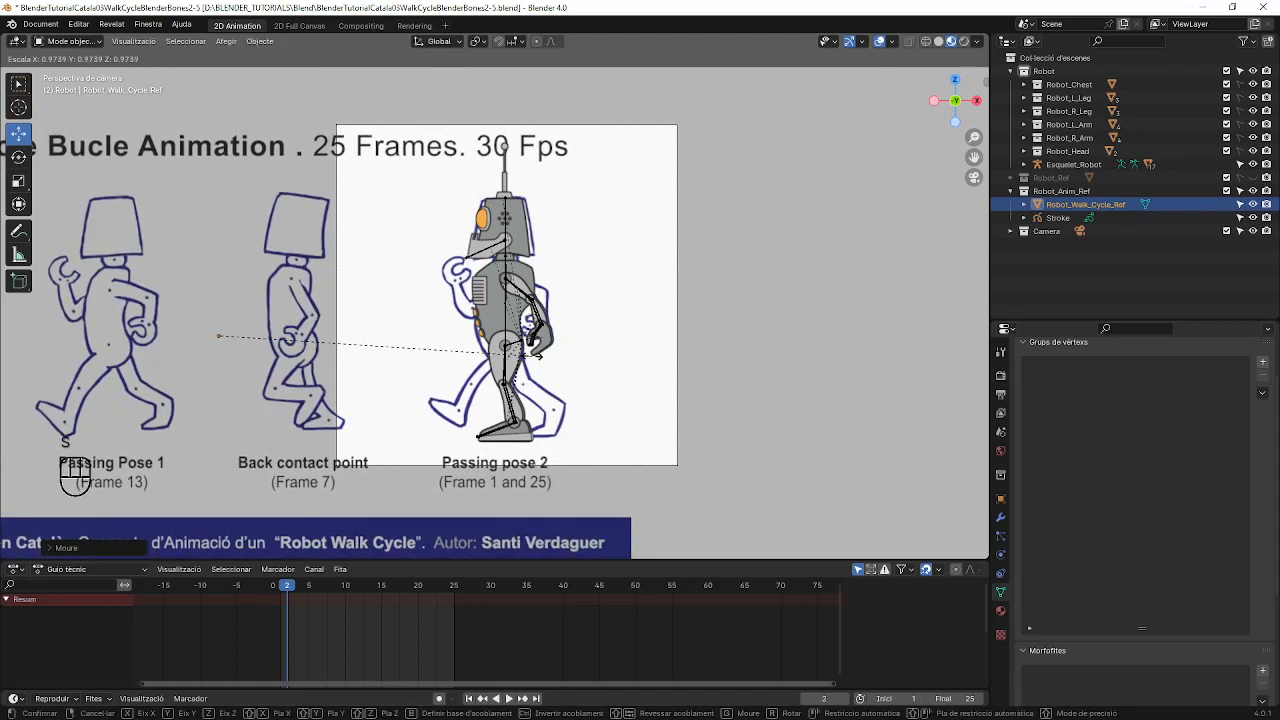
left_click(544, 363)
key("s")
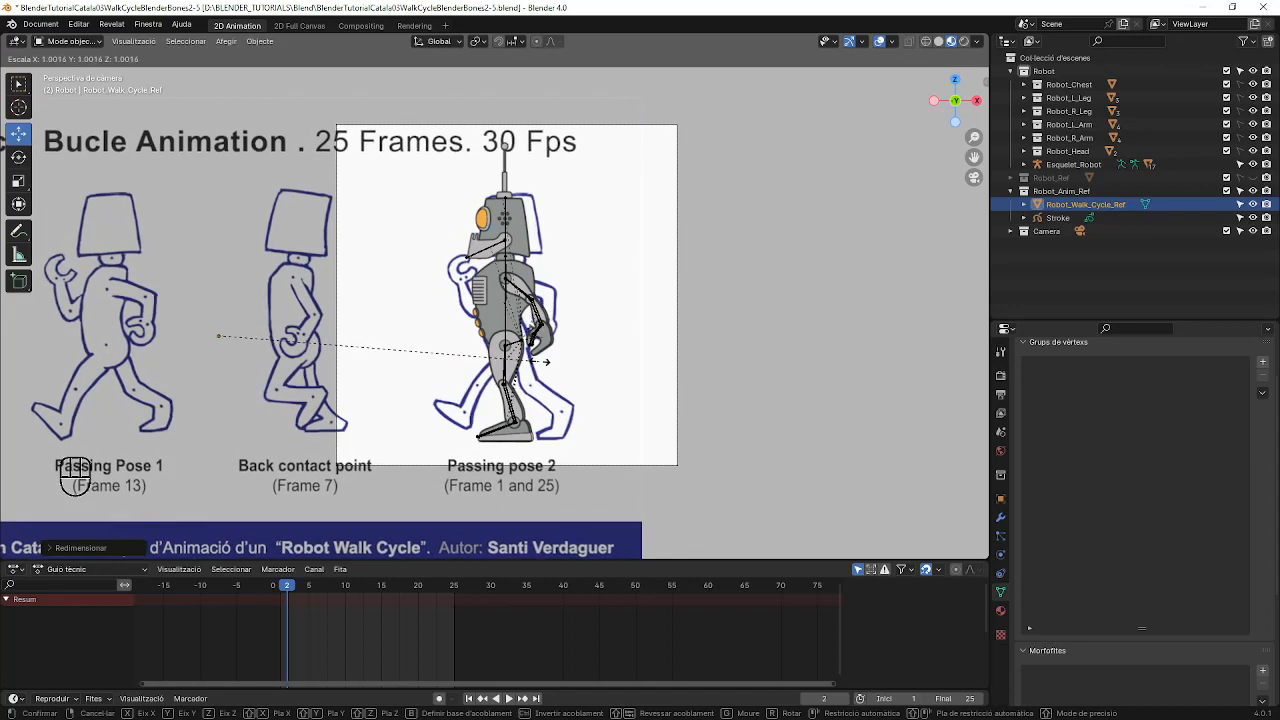
left_click(541, 370)
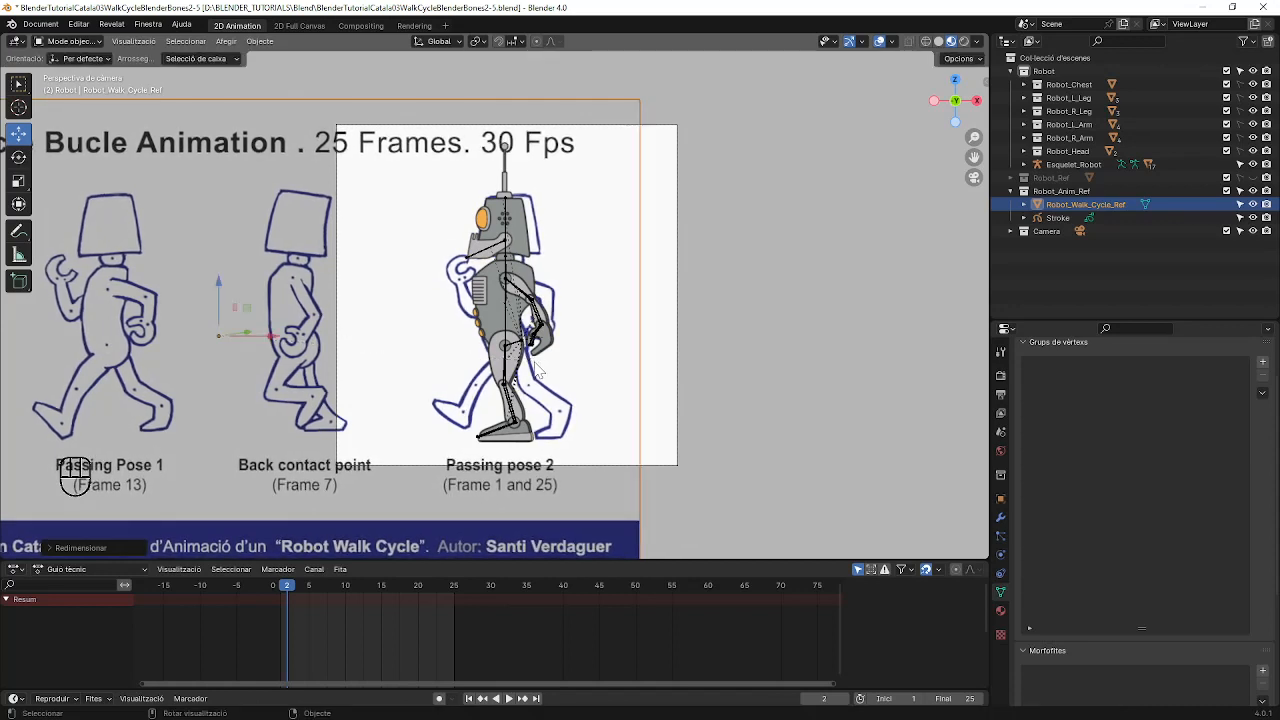
key("g")
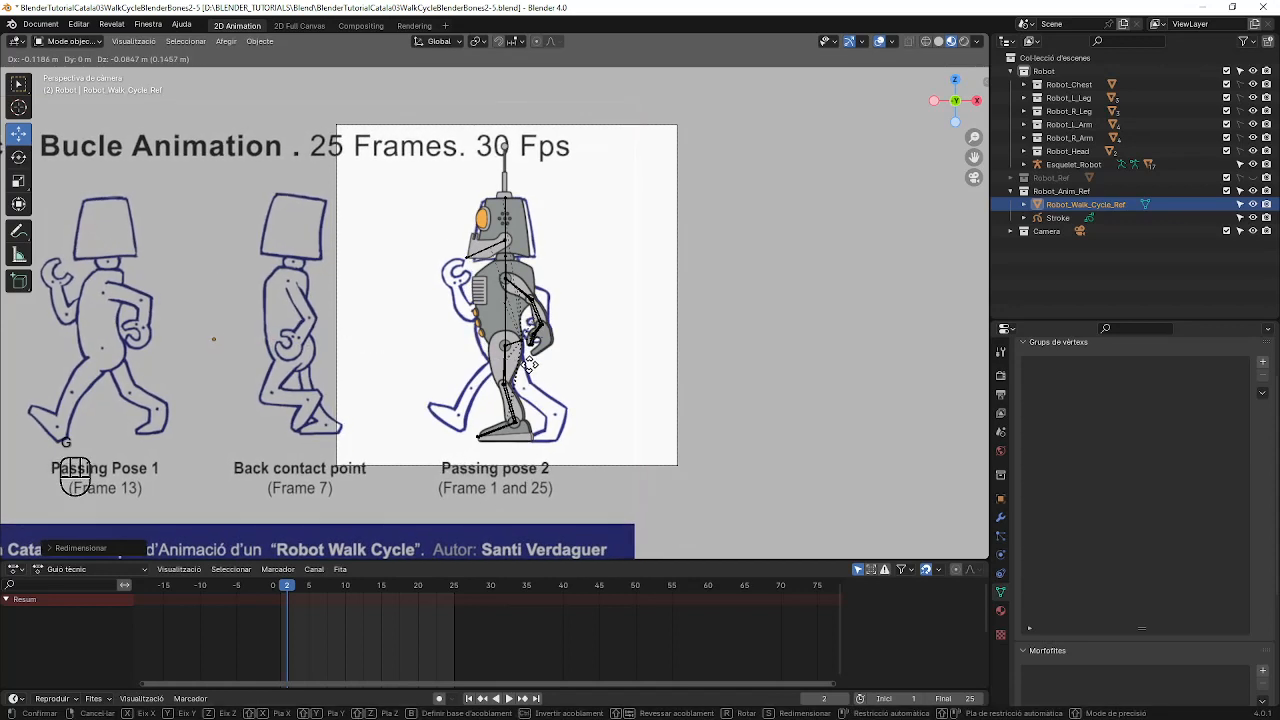
left_click(530, 363)
Step: Select the Esquelet_Robot armature and frame the robot together with the walk cycle reference poses
scroll(537, 374, "down", 2)
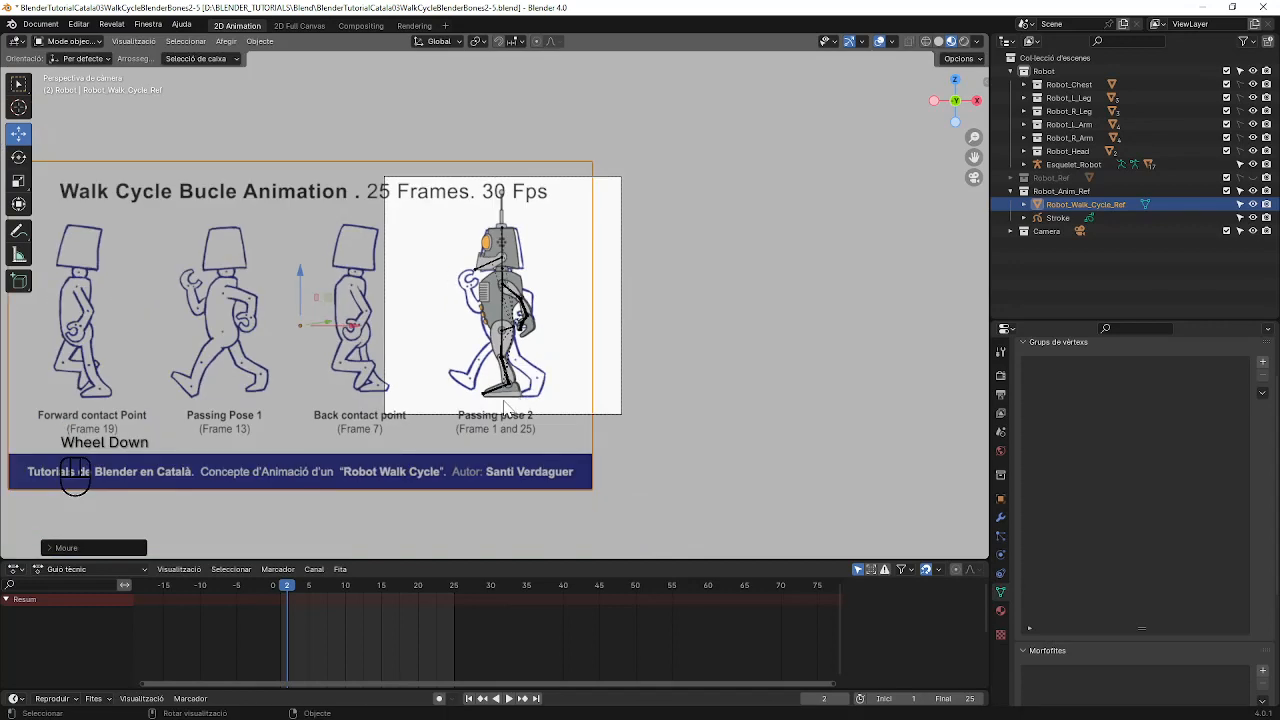
mouse_move(504, 380)
middle_mouse_down("shift")
mouse_move(590, 395)
mouse_move(659, 380)
middle_mouse_up("shift")
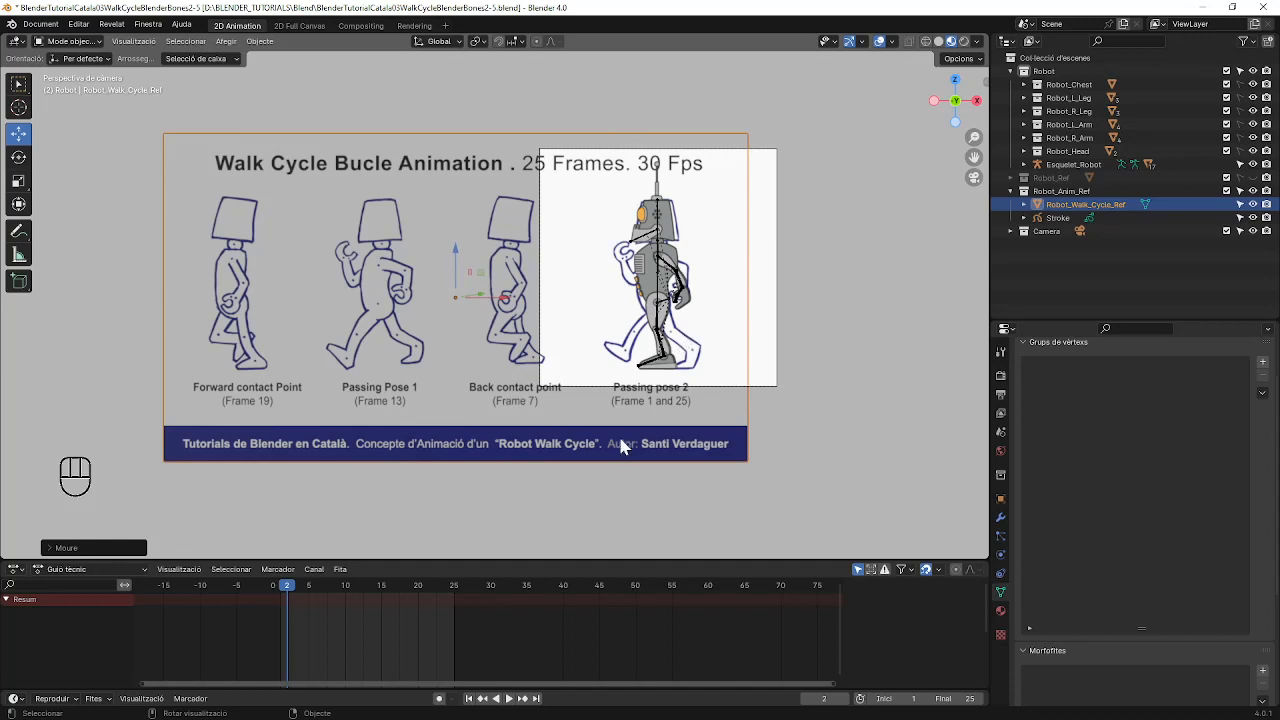
scroll(611, 380, "down", 2)
scroll(608, 380, "up", 1)
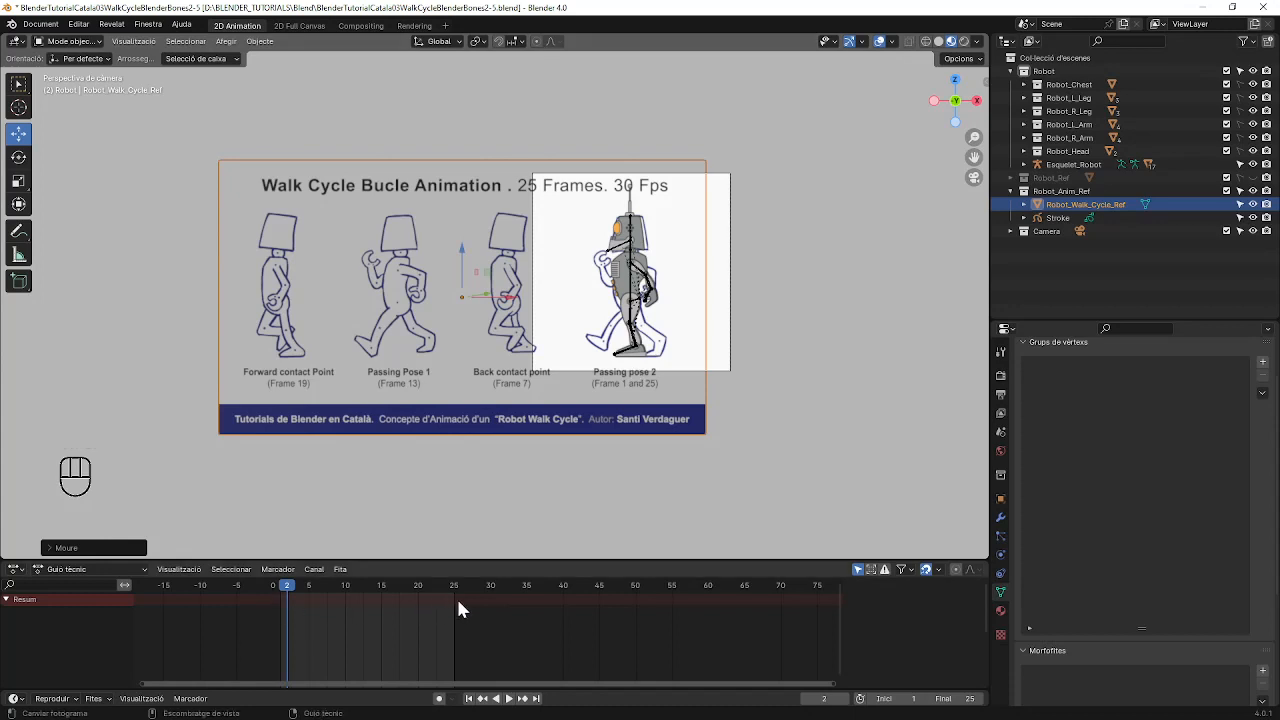
left_click(644, 290)
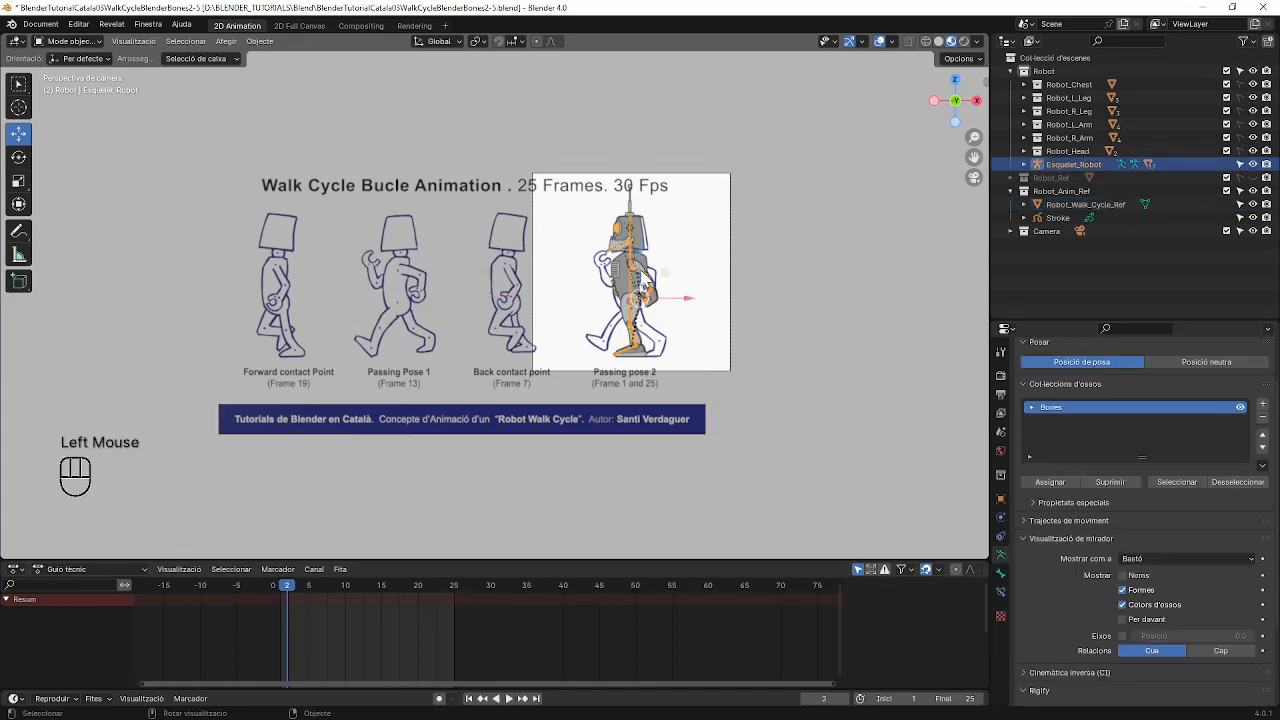
scroll(621, 290, "up", 2)
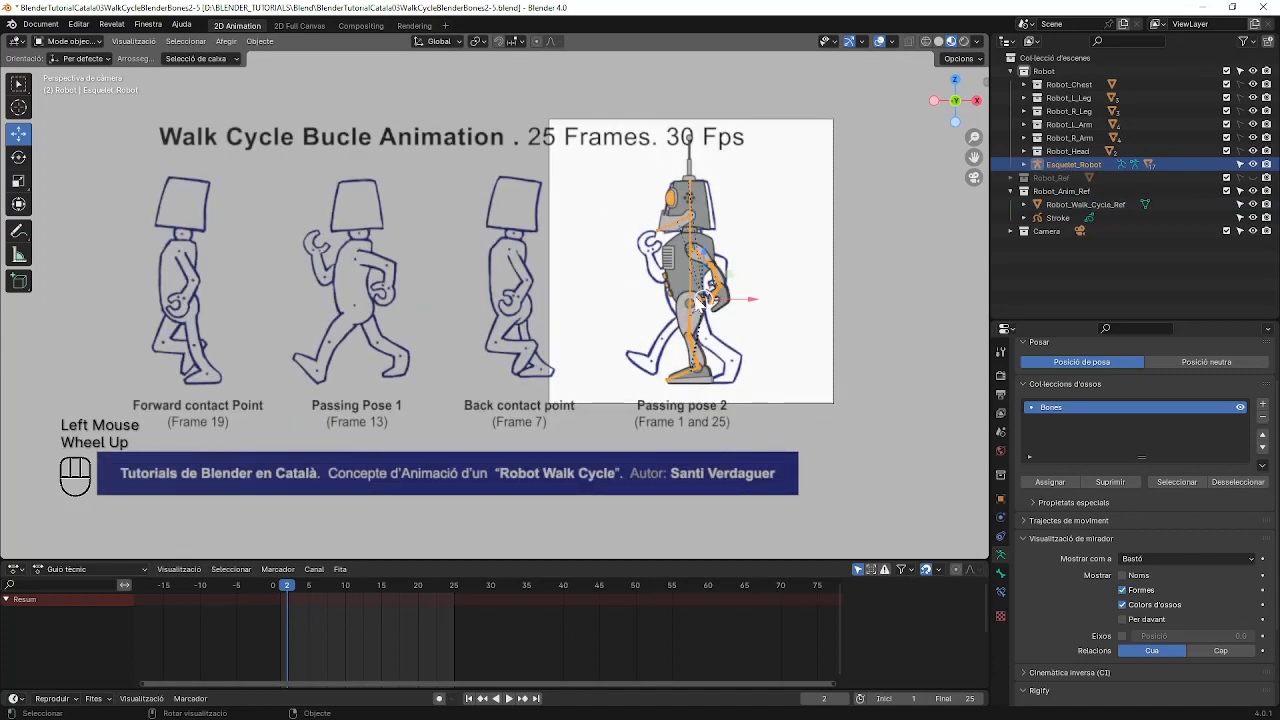
middle_click_drag(620, 294, 715, 325, "shift")
scroll(715, 325, "up", 1)
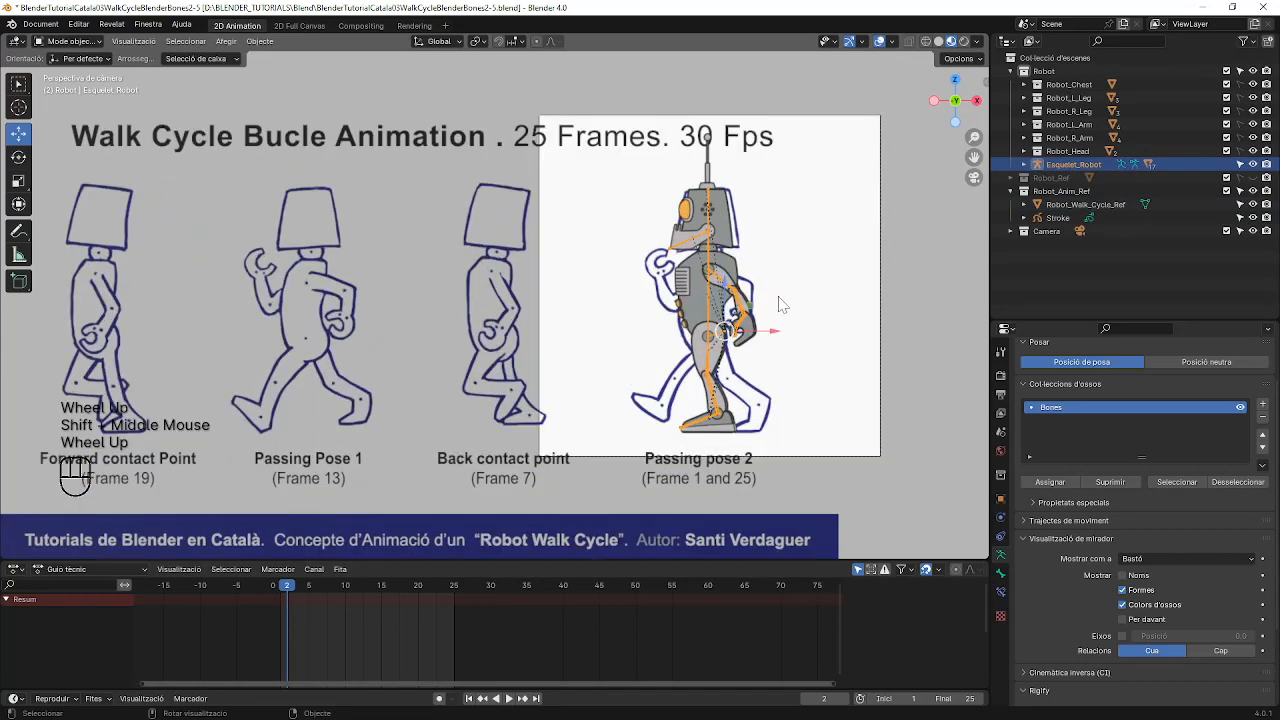